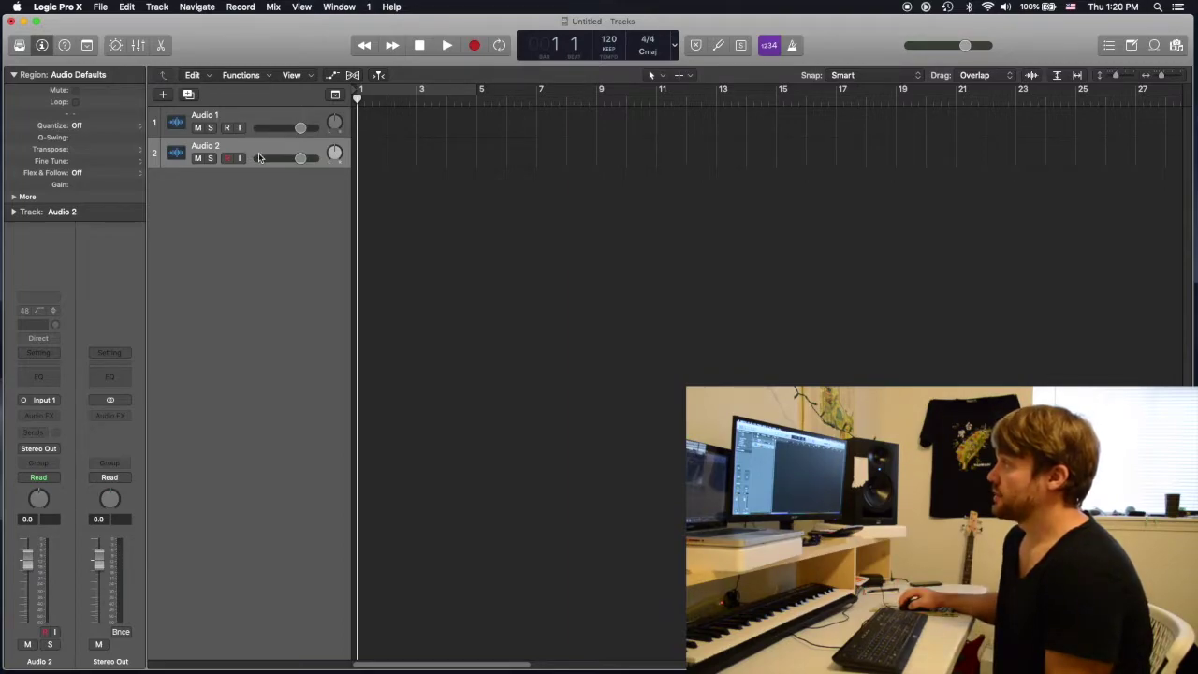
Create one software instrument track with the Default Patch
left_click(164, 95)
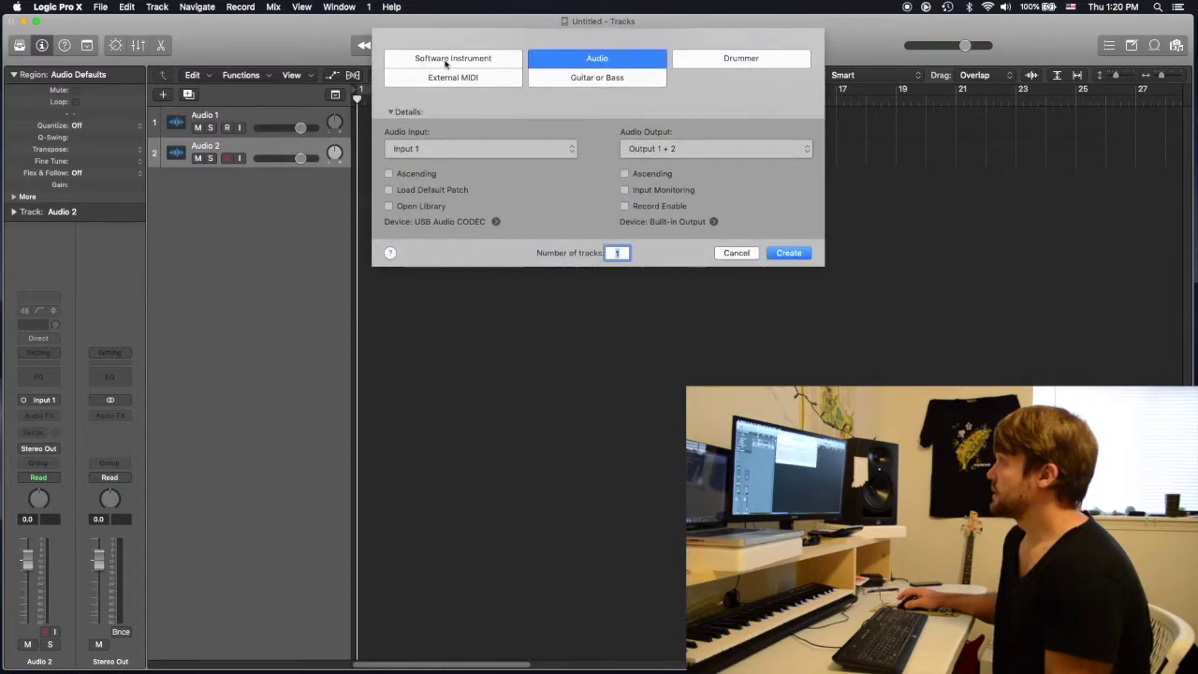
left_click(447, 60)
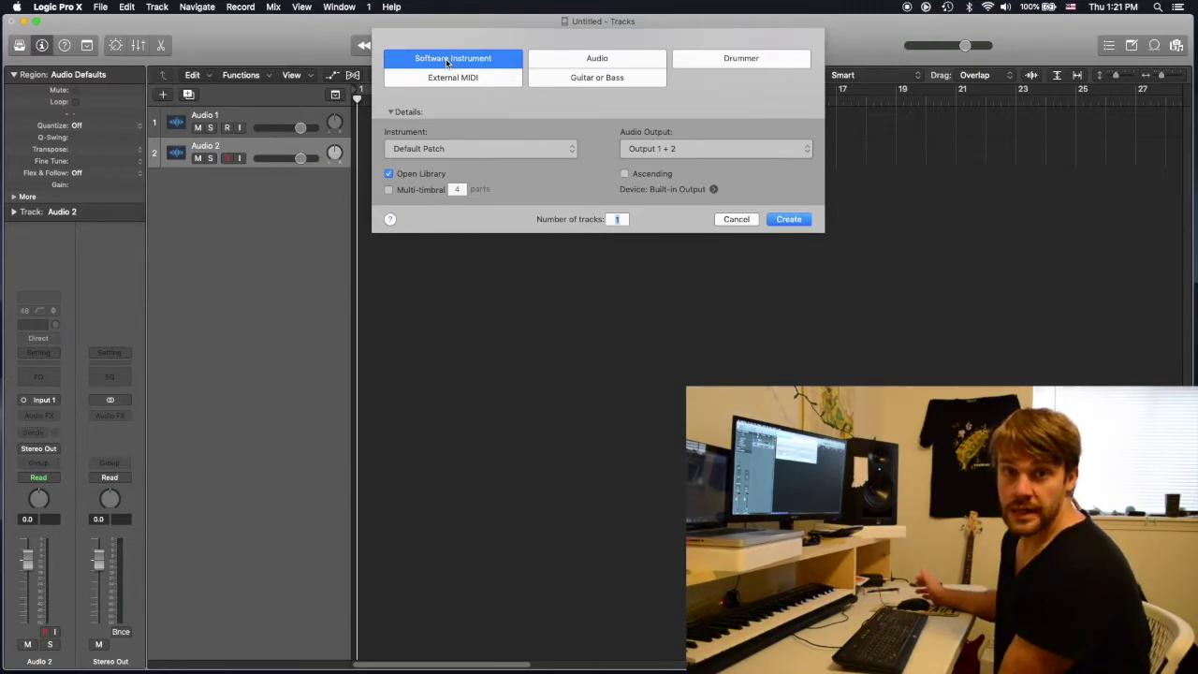
left_click(792, 219)
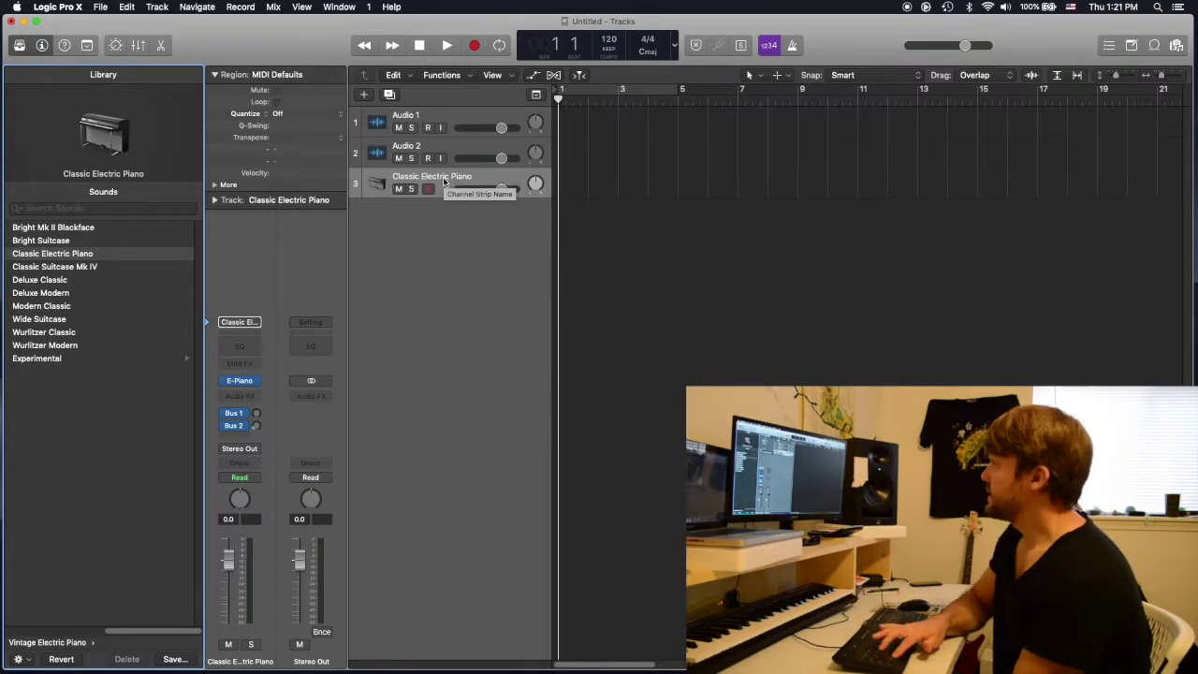
Duplicate the Classic Electric Piano track six times
key("super+d")
key("super+d")
key("super+d")
key("super+d")
key("super+d")
key("super+d")
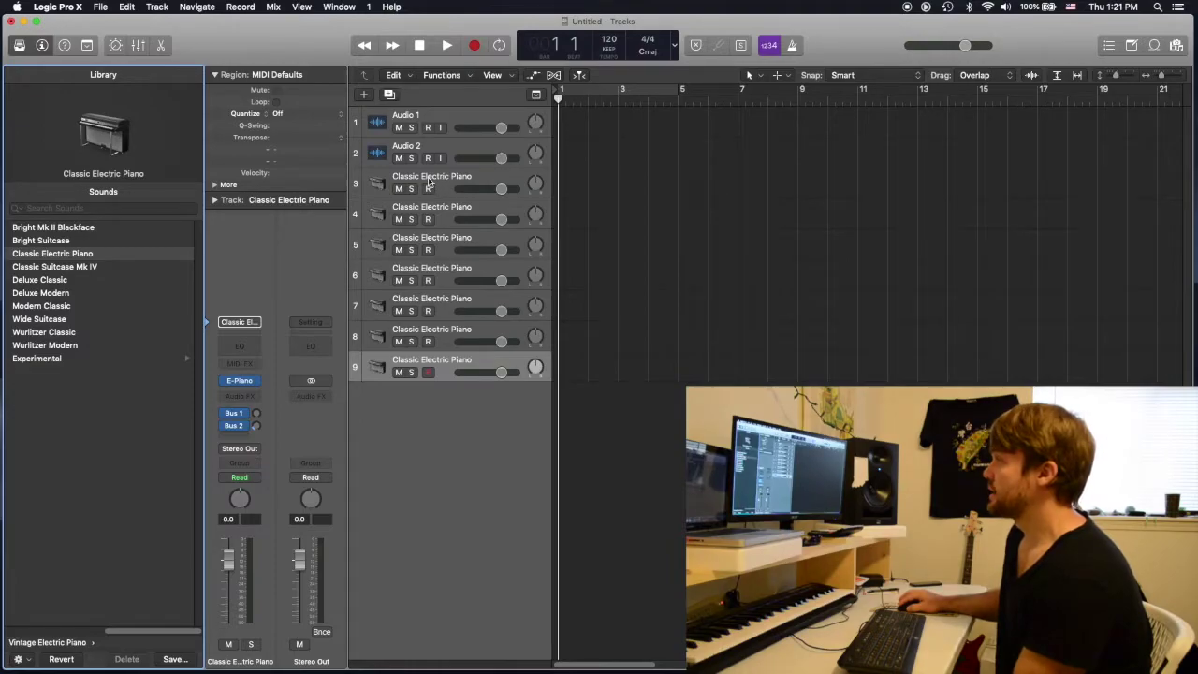
Rename the Classic Electric Piano track in row 9 as HH
double_click(431, 360)
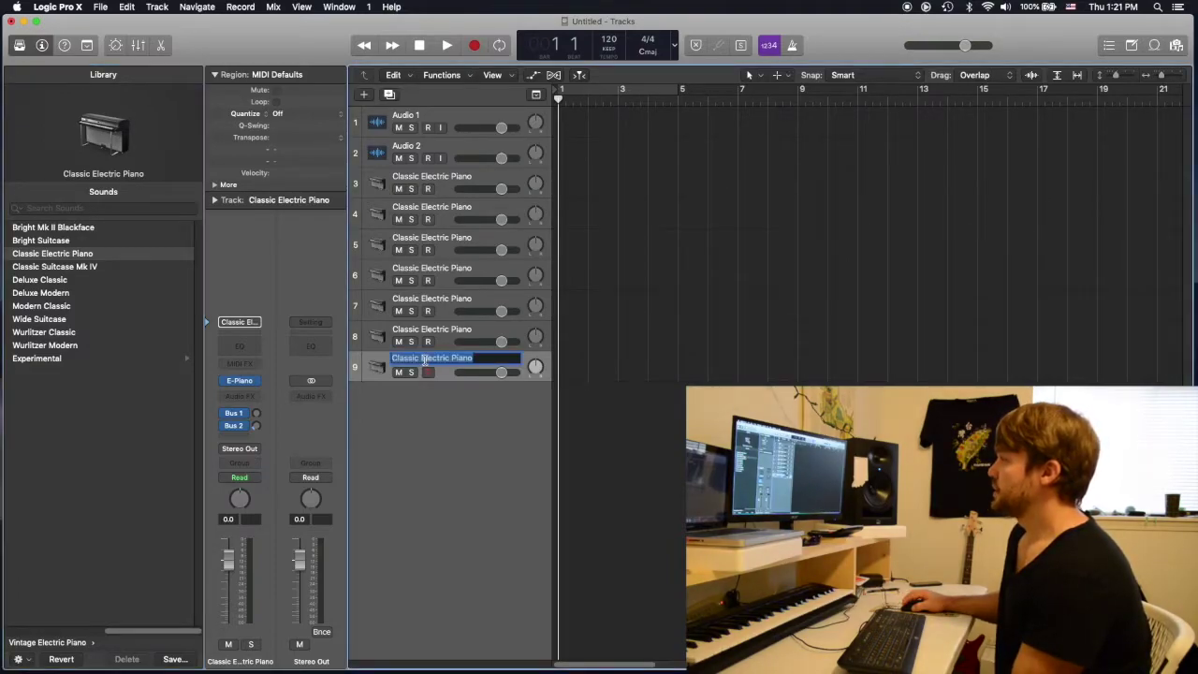
type("HH")
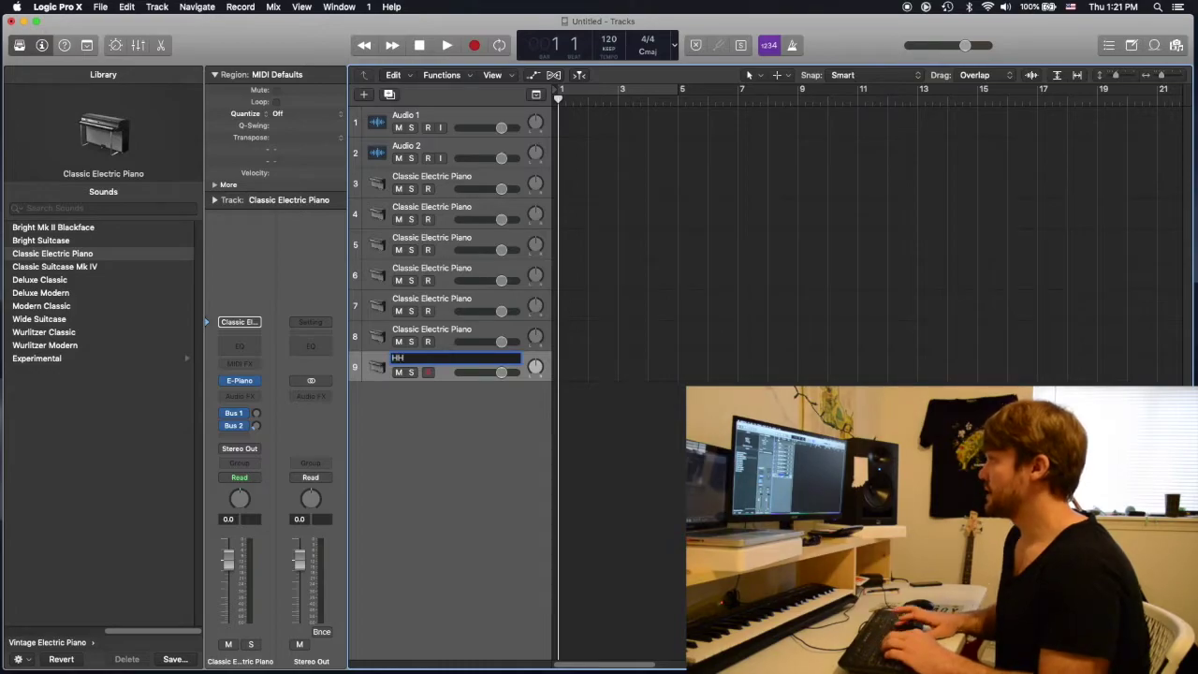
key("Return")
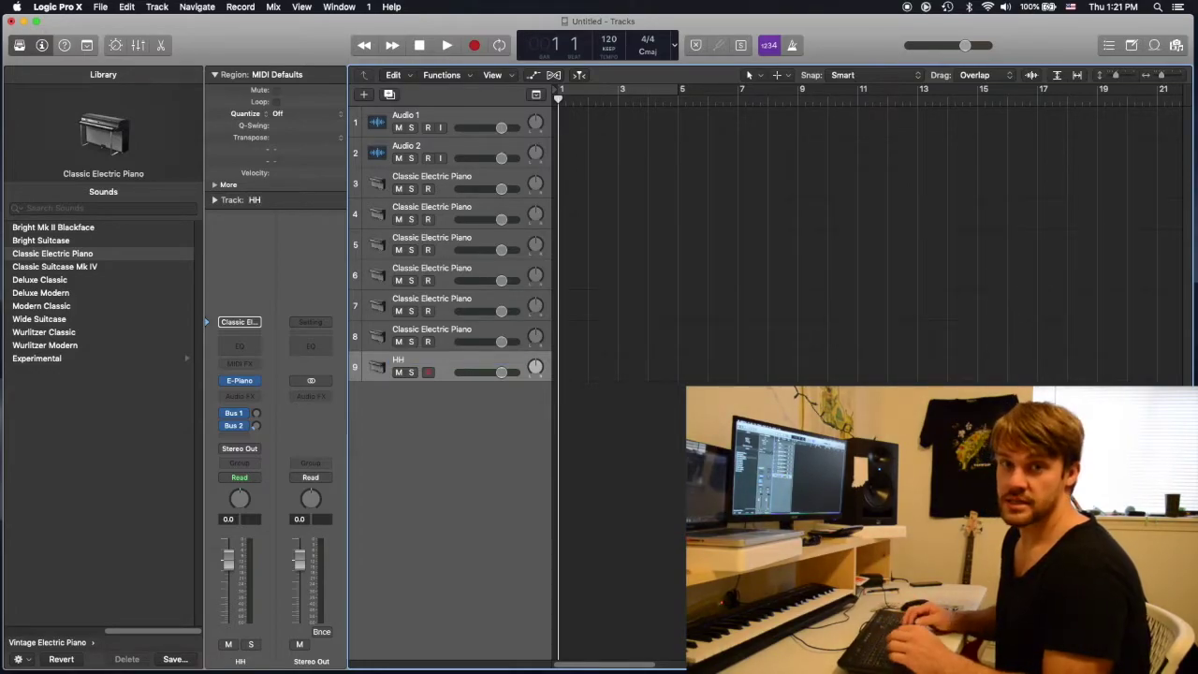
Replace the HH track's instrument with the stereo EXS24 sampler and dismiss its plug-in window
mouse_move(254, 383)
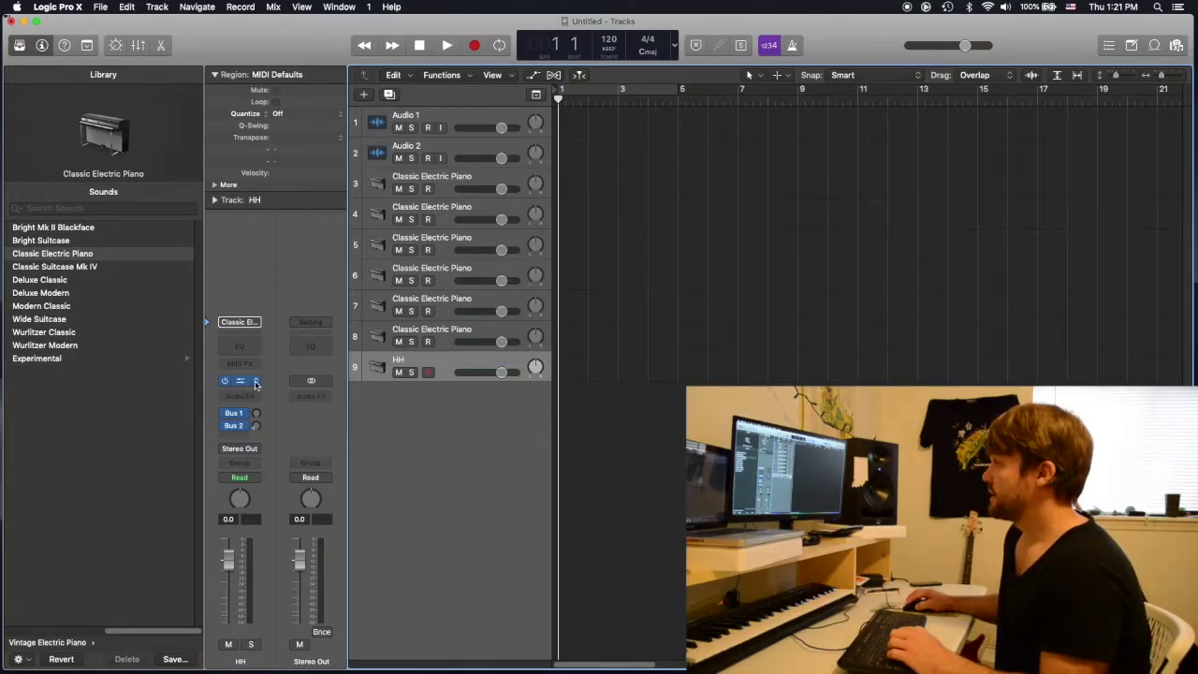
left_click(255, 383)
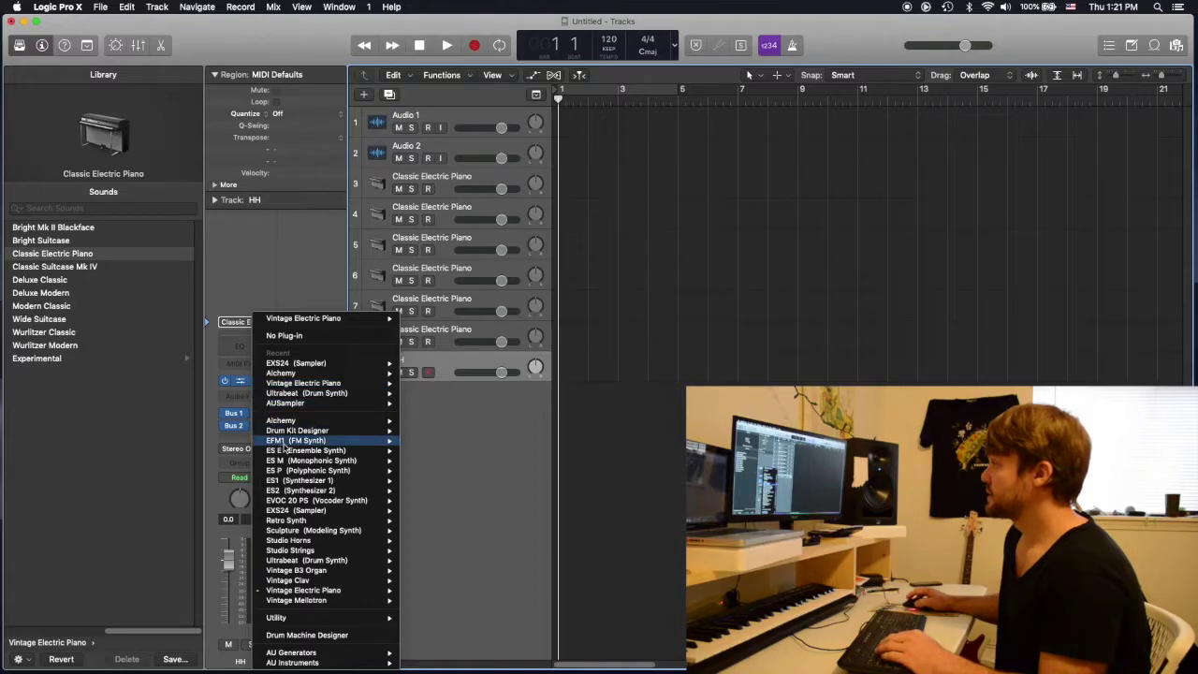
mouse_move(292, 510)
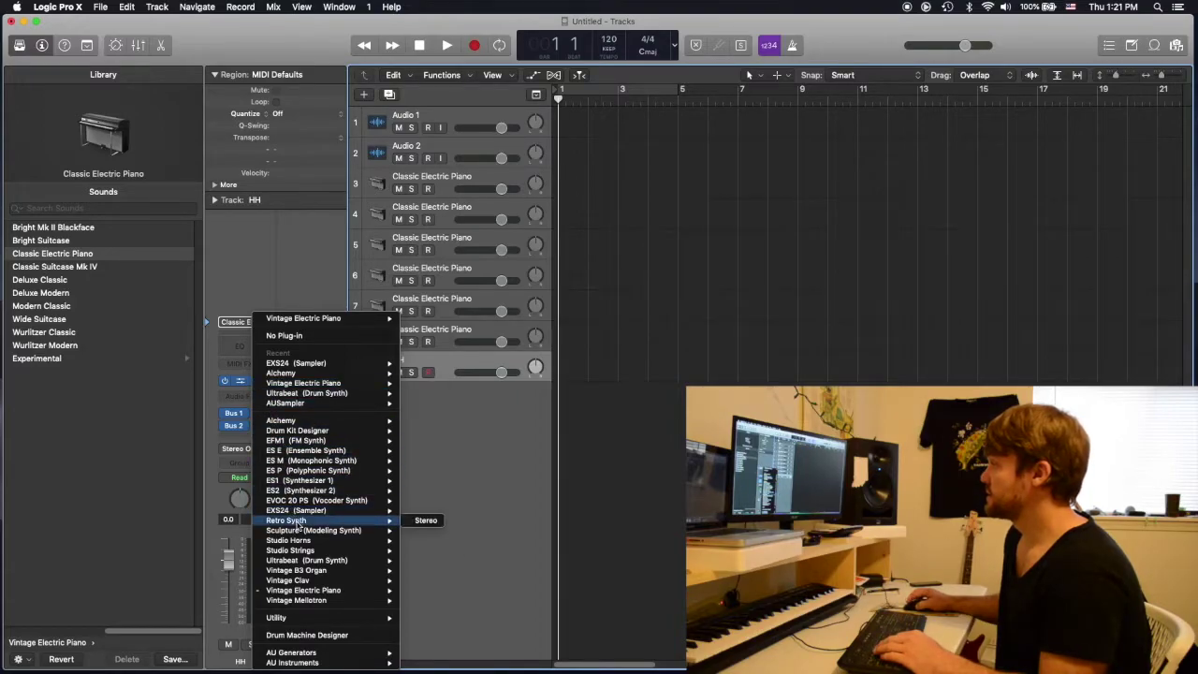
left_click(436, 523)
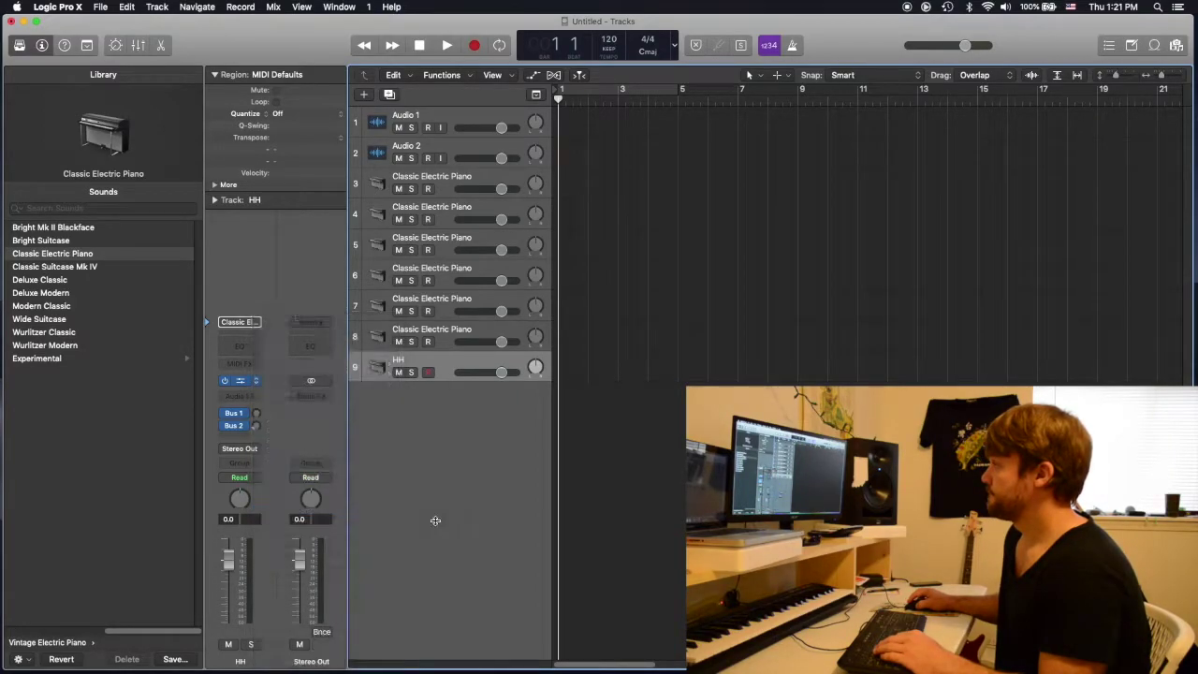
left_click(23, 34)
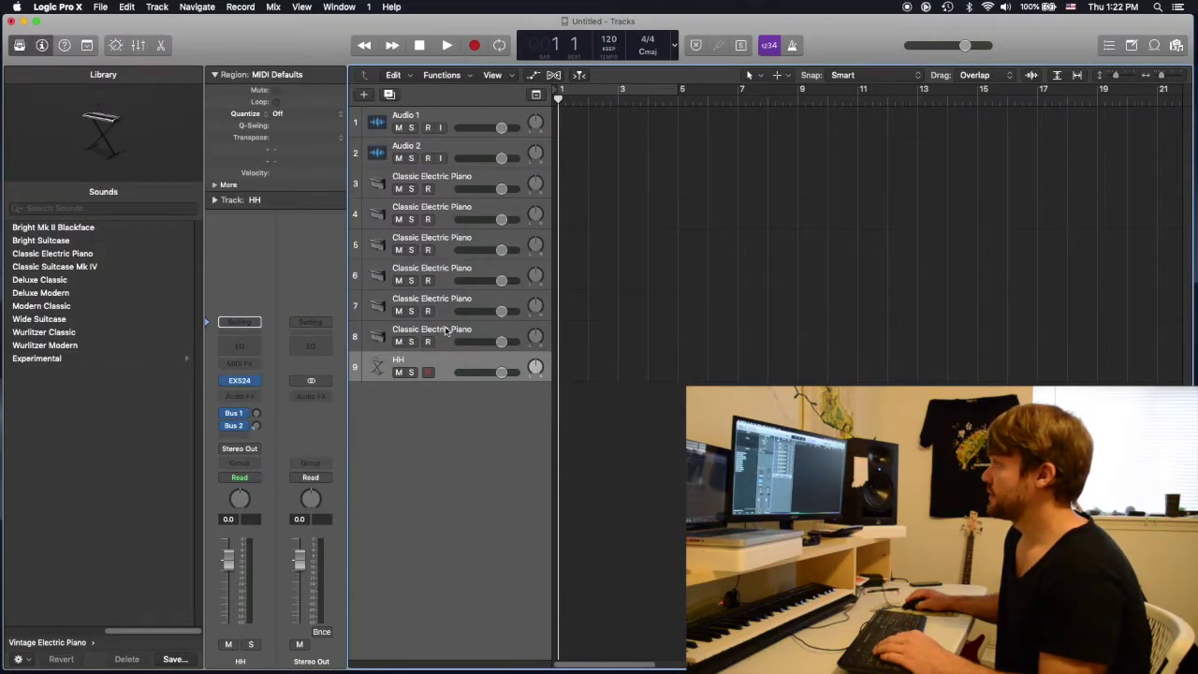
Rename the Classic Electric Piano track directly above HH as KICK
left_click(439, 330)
double_click(439, 330)
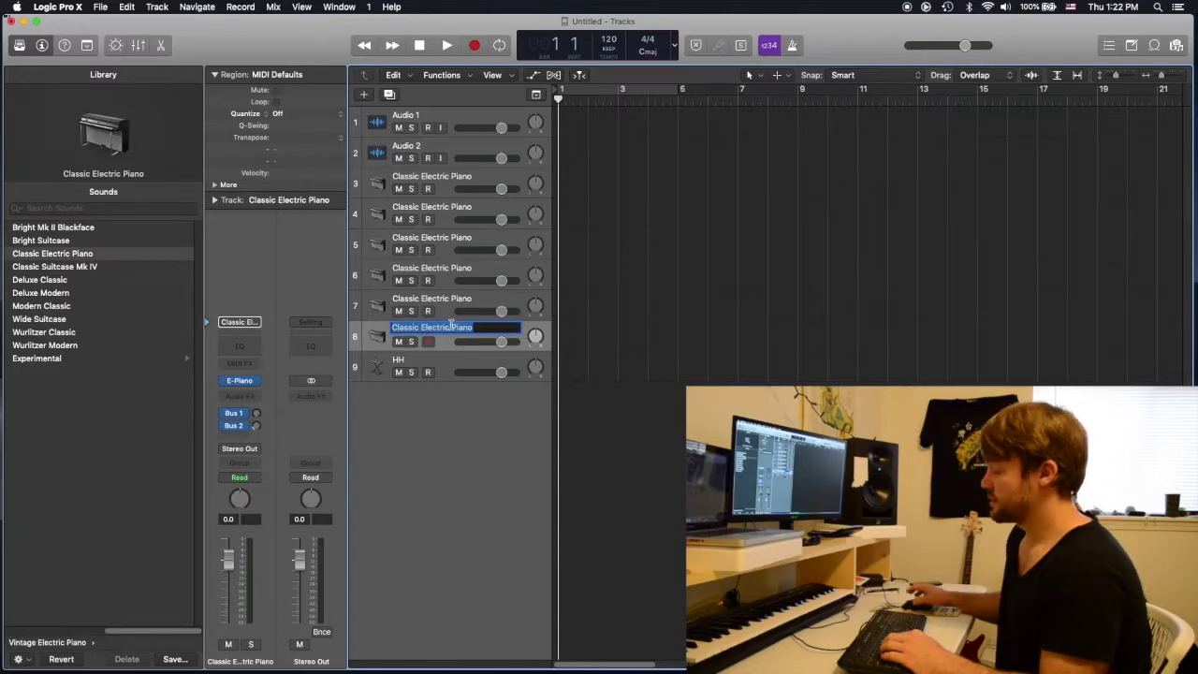
type("KICK")
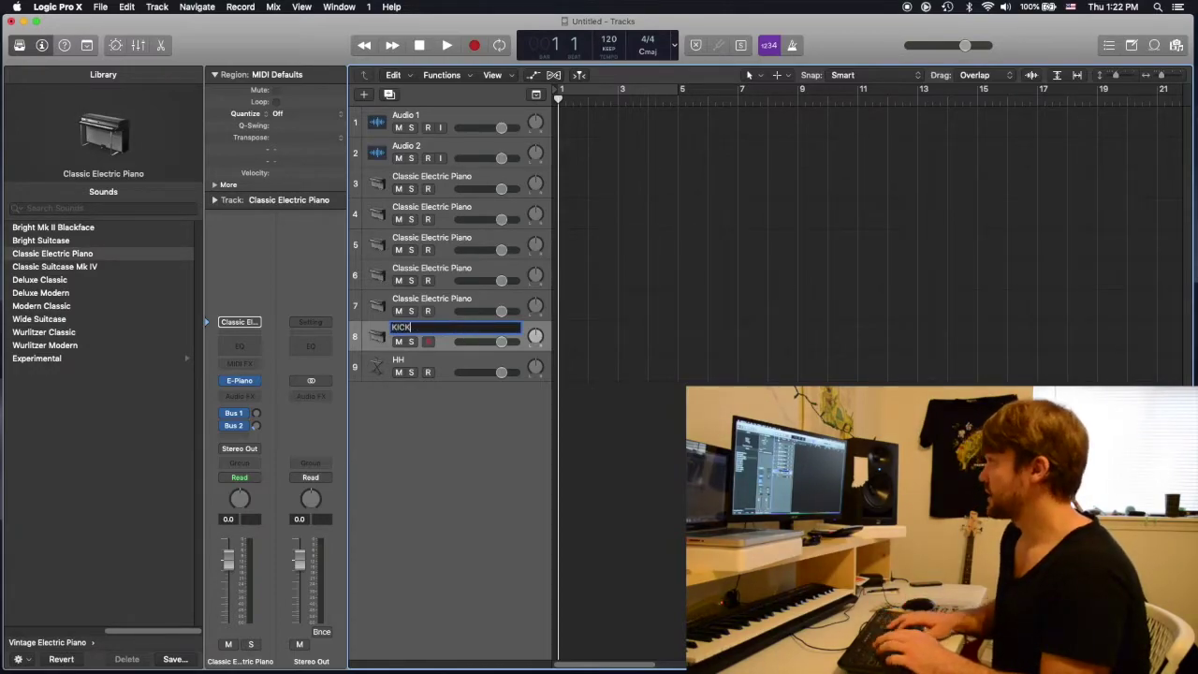
key("Return")
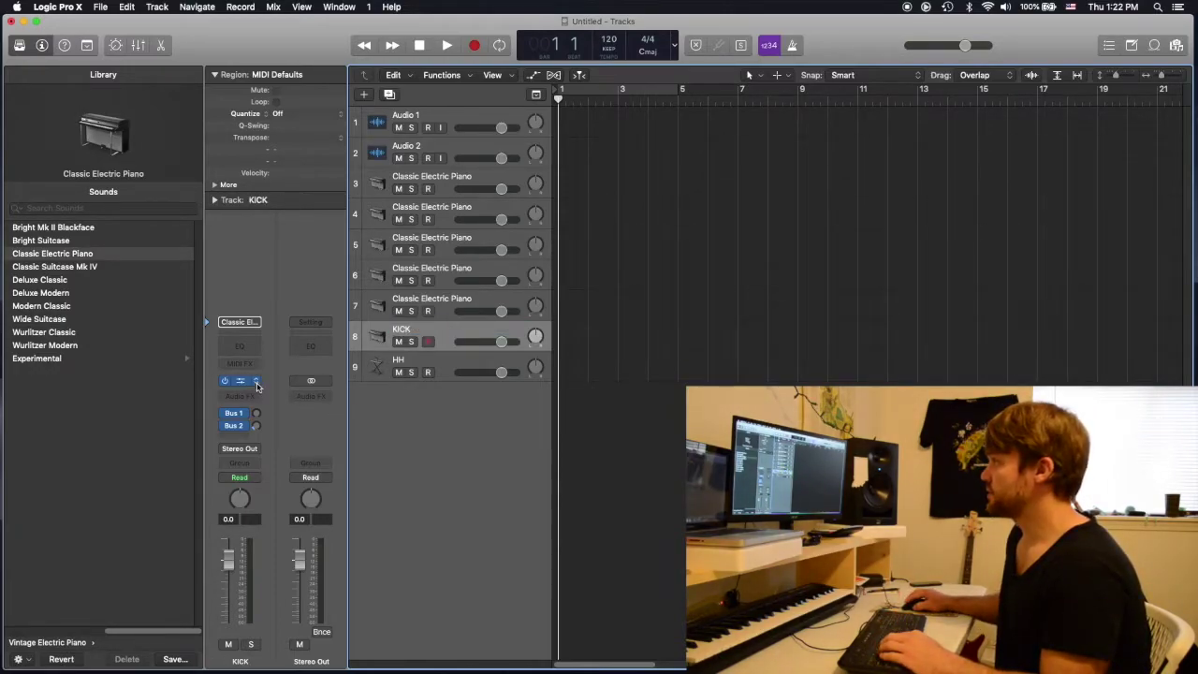
Replace the KICK track's instrument with the stereo EXS24 sampler and dismiss its plug-in window
left_click(251, 381)
mouse_move(318, 364)
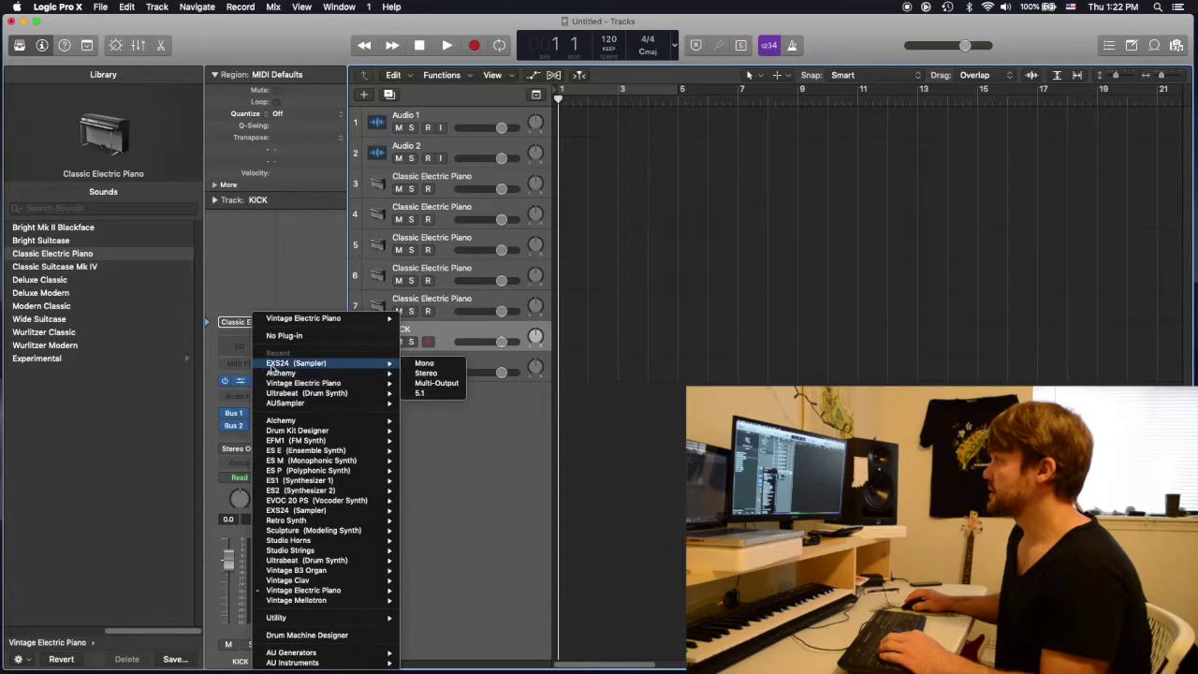
left_click(448, 375)
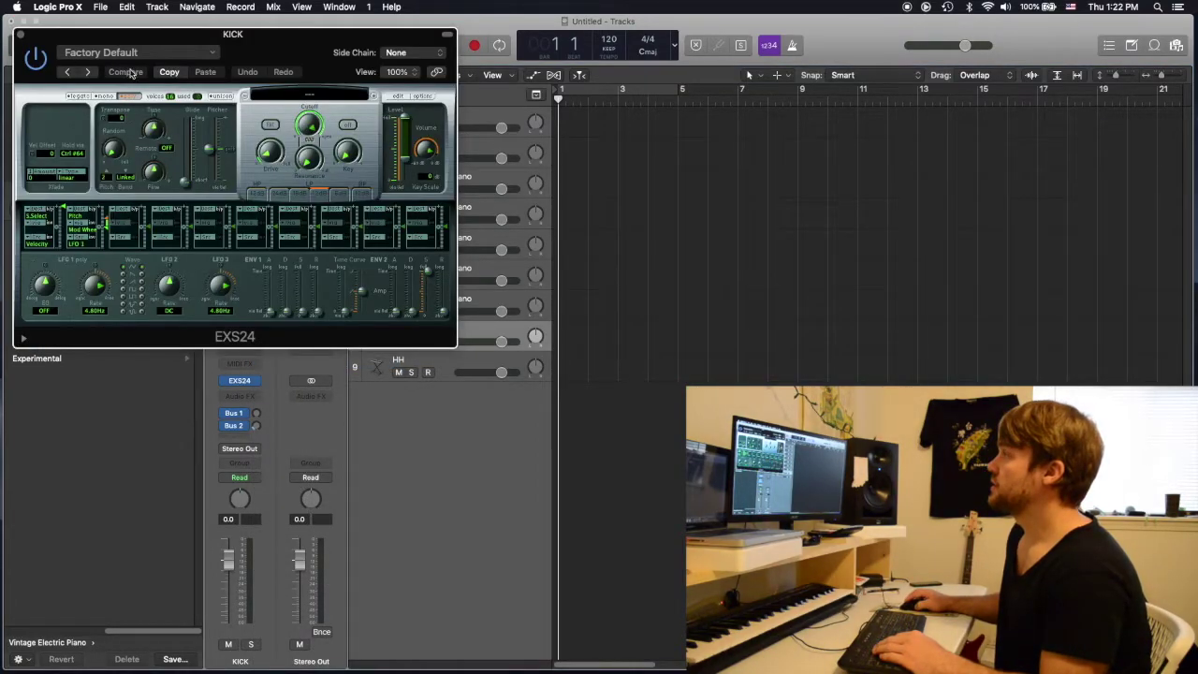
left_click(20, 33)
Delete four of the surplus Classic Electric Piano tracks above KICK, keeping only the one in row 3
left_click(437, 307)
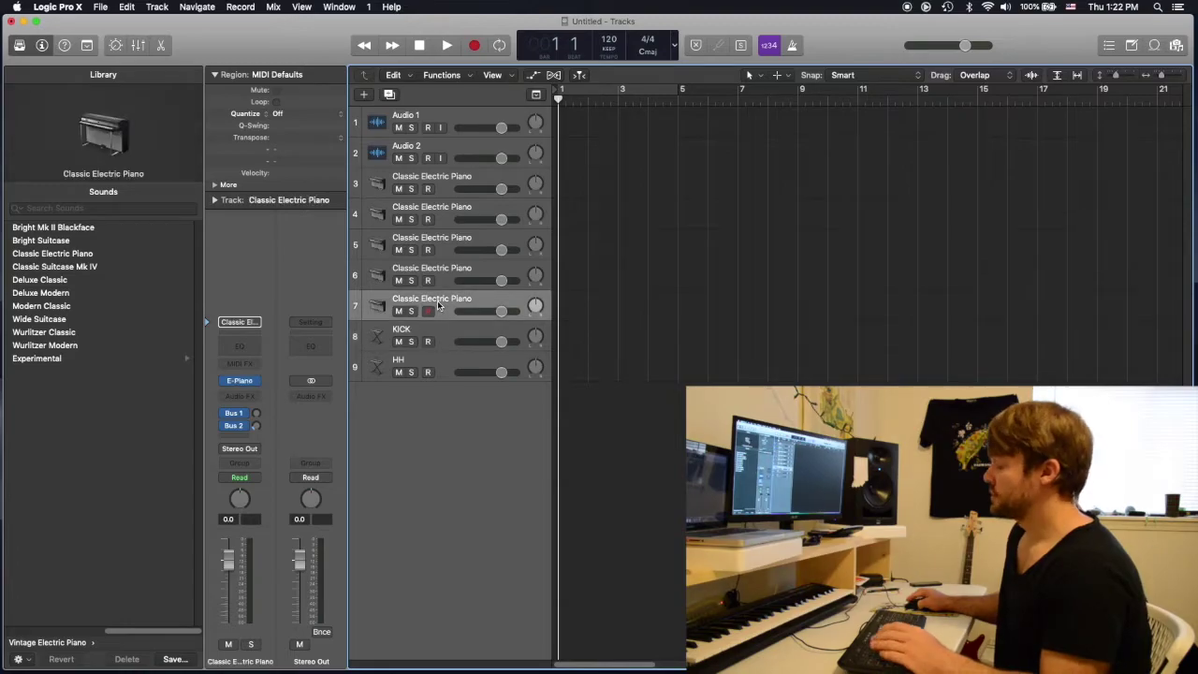
key("super+BackSpace")
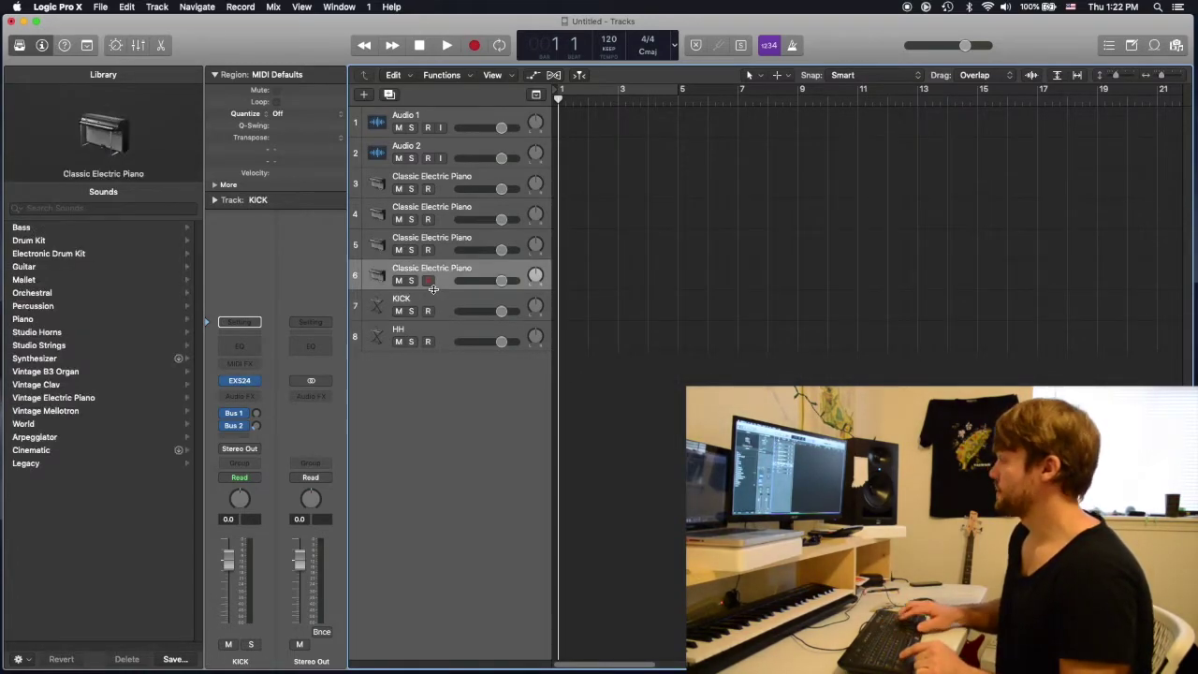
key("super+BackSpace")
key("Up")
key("super+BackSpace")
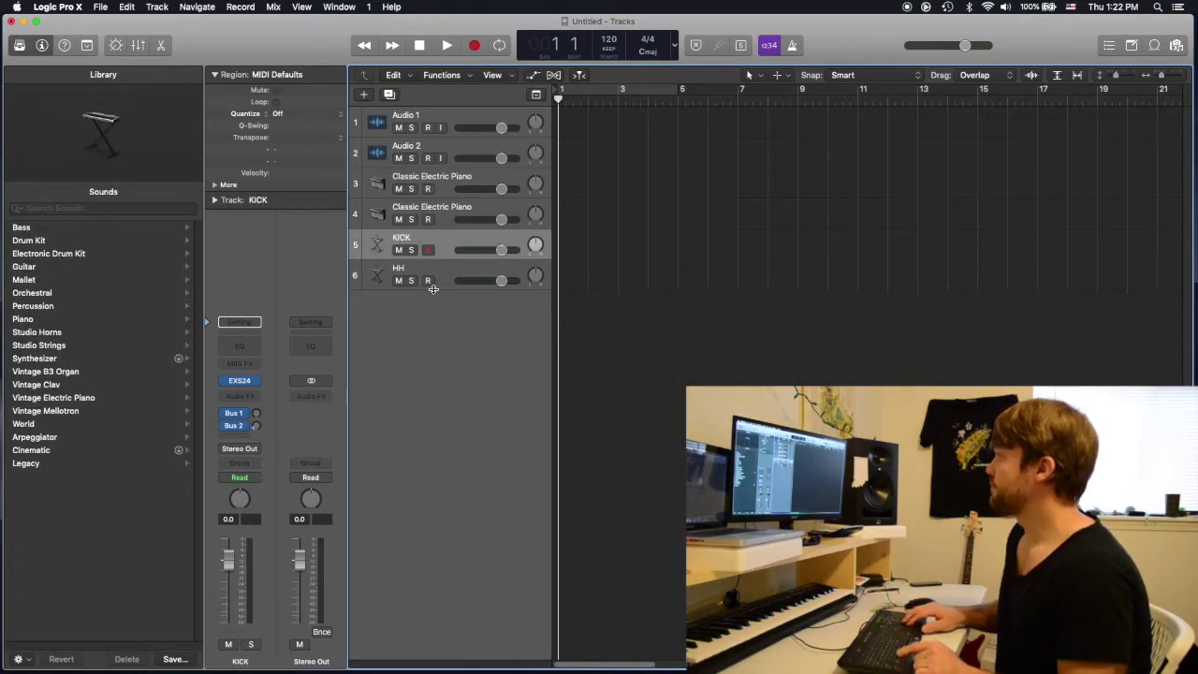
key("Up")
key("super+BackSpace")
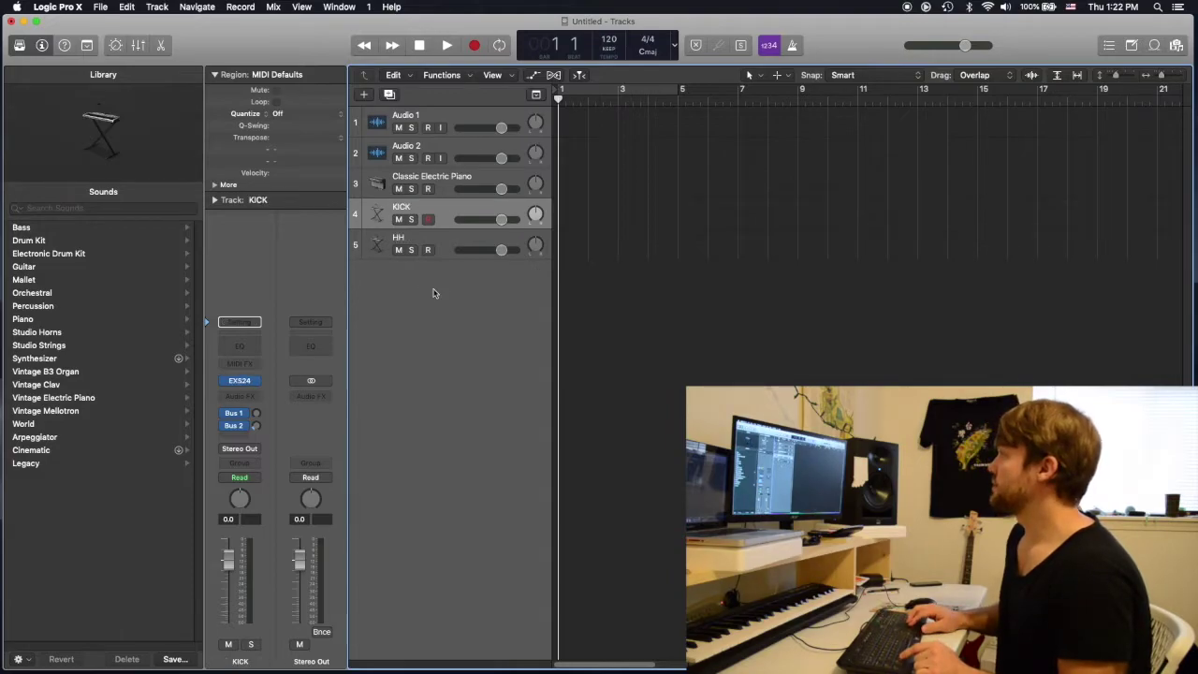
key("Up")
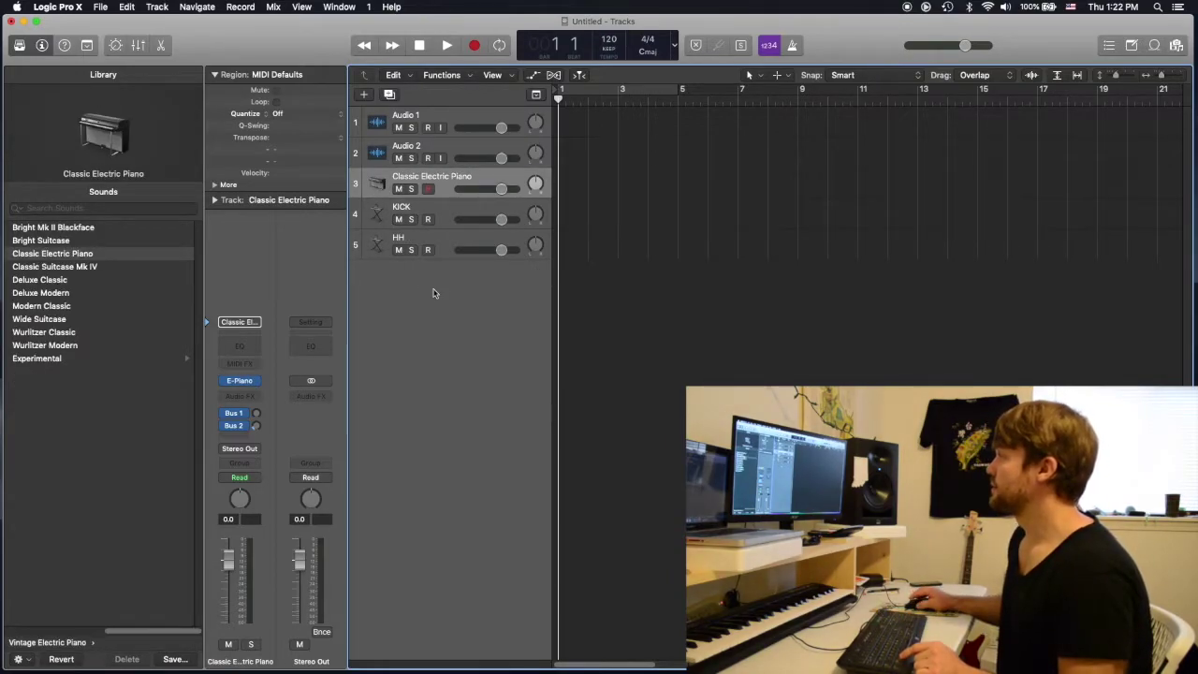
Duplicate the HH sampler track four times
left_click(447, 244)
key("super+d")
key("super+d")
key("super+d")
key("super+d")
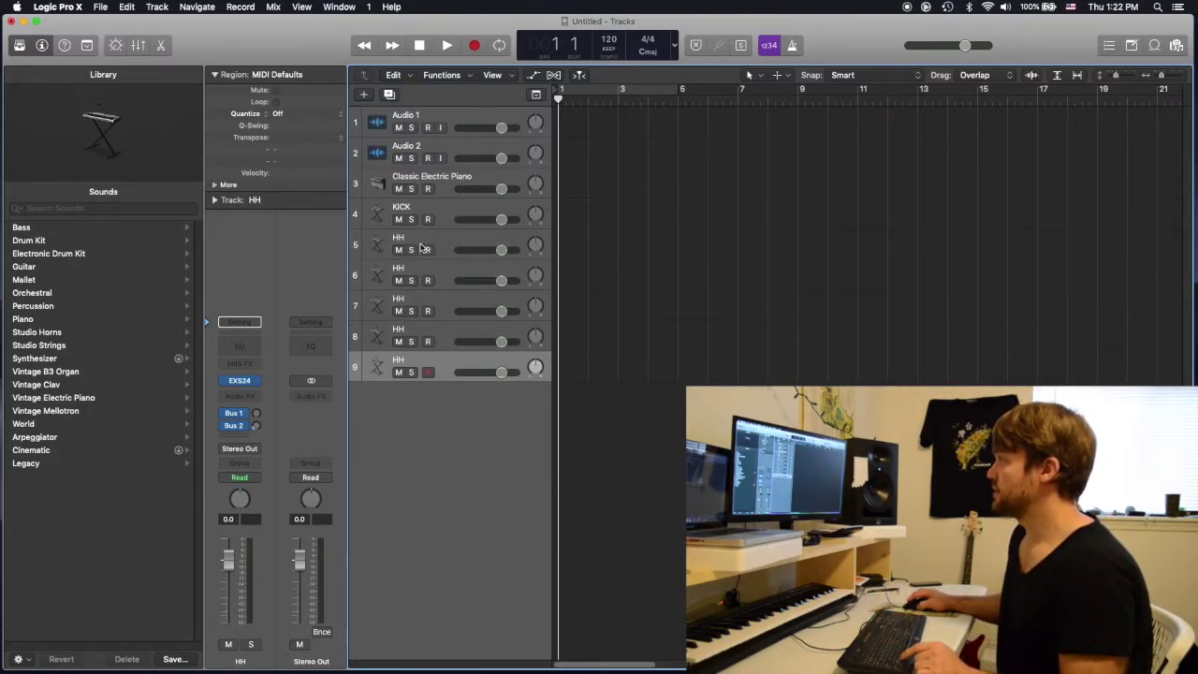
Rename the first HH duplicate, track 6, as PERC
double_click(399, 266)
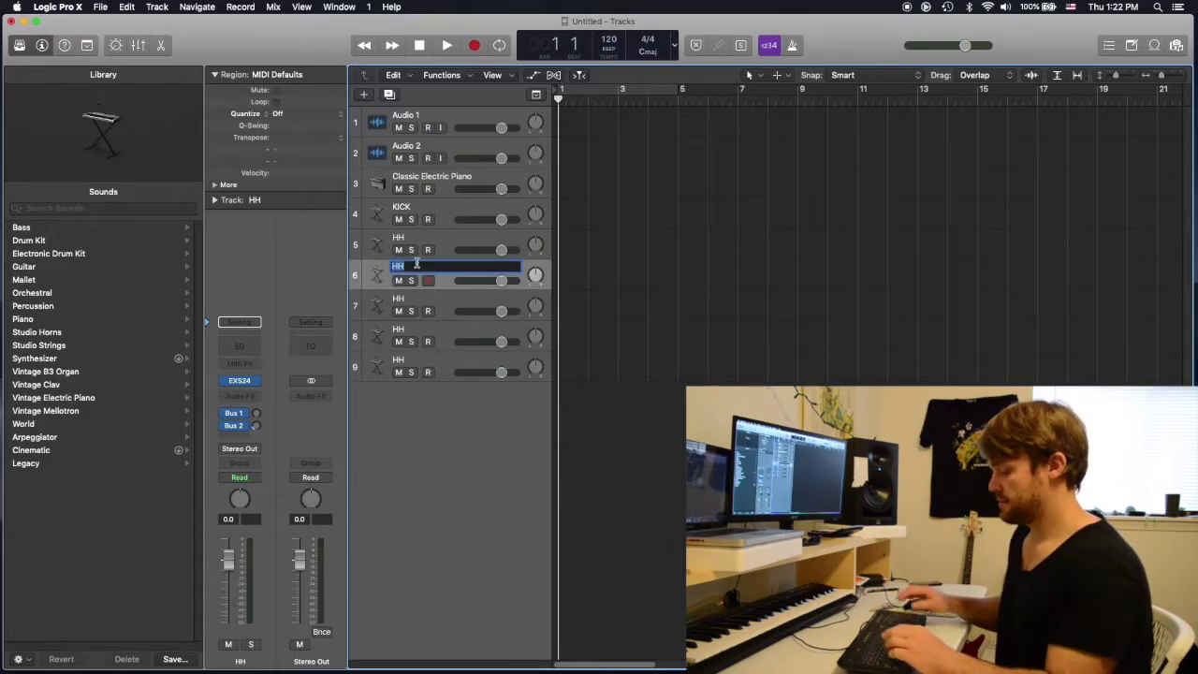
type("O")
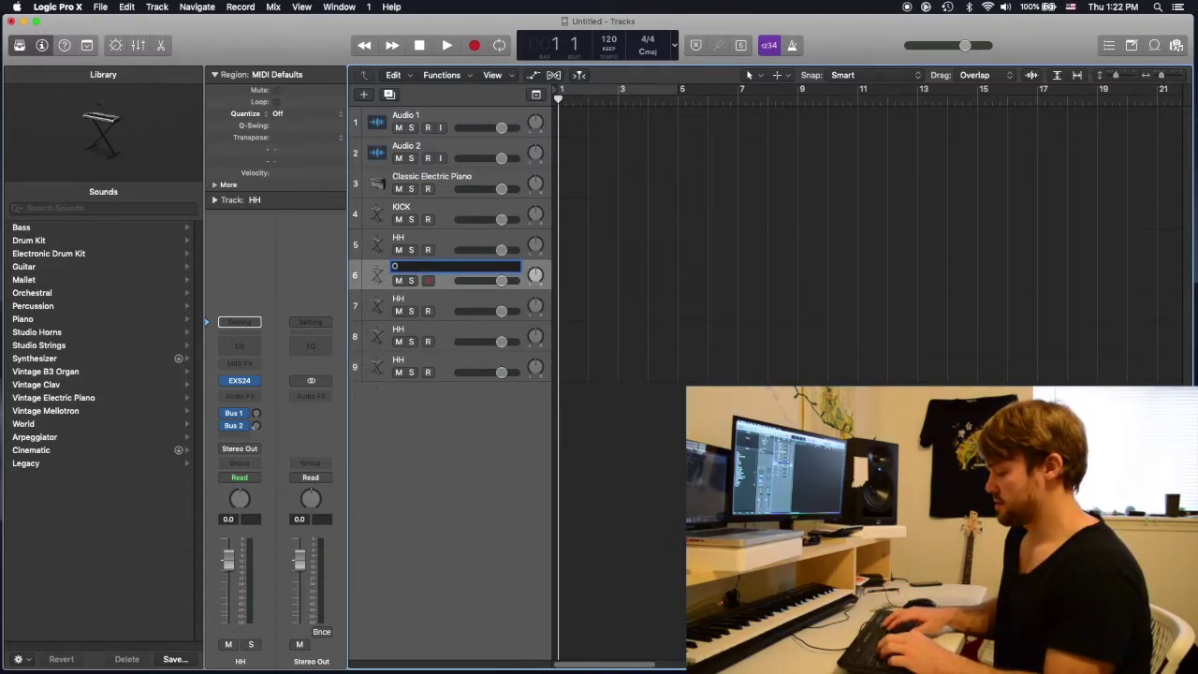
type("ERC")
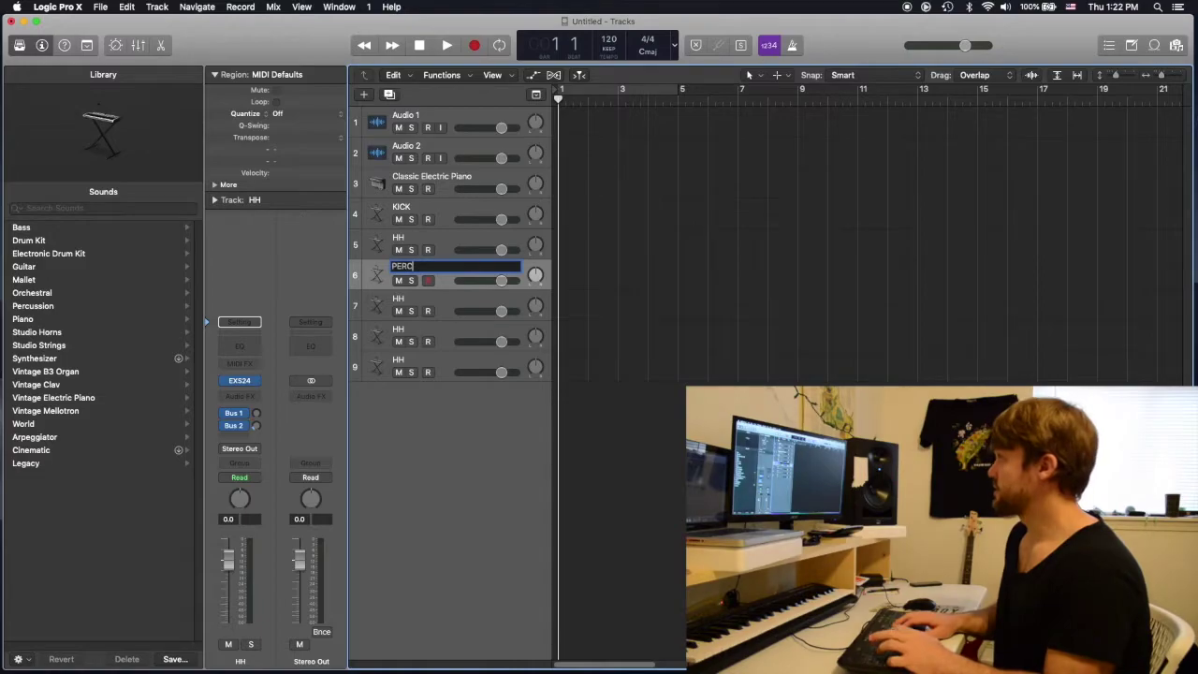
key("Return")
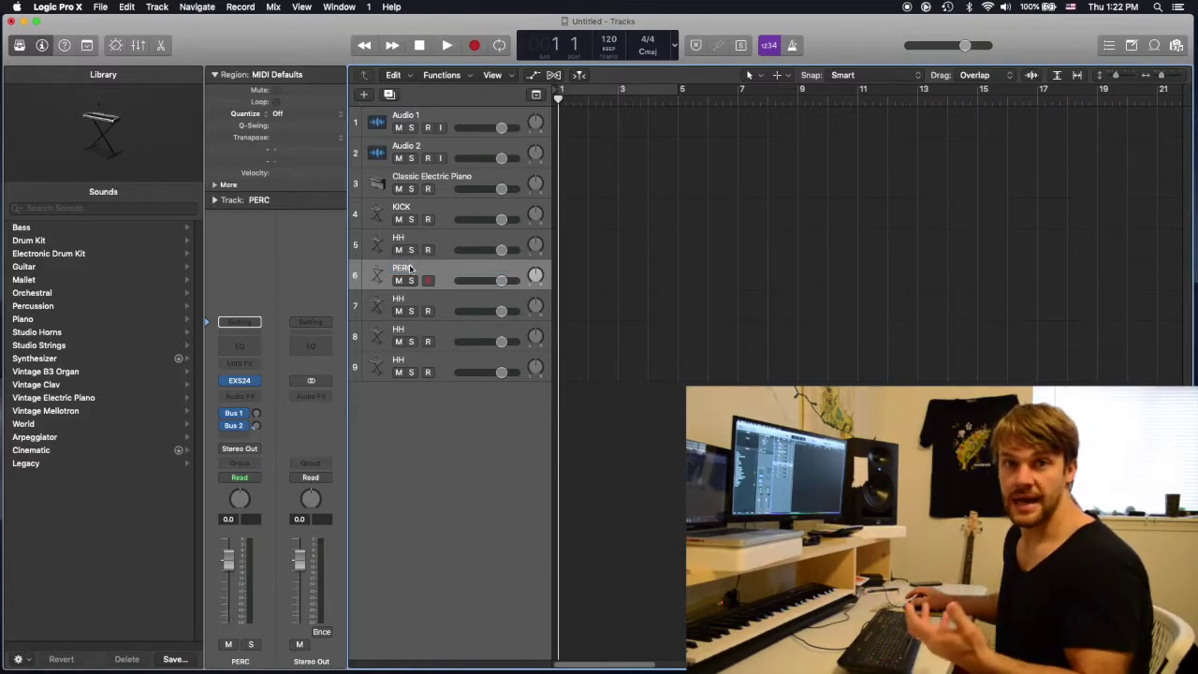
Rename track 7 as SNARE and track 8 as CLAP
double_click(399, 297)
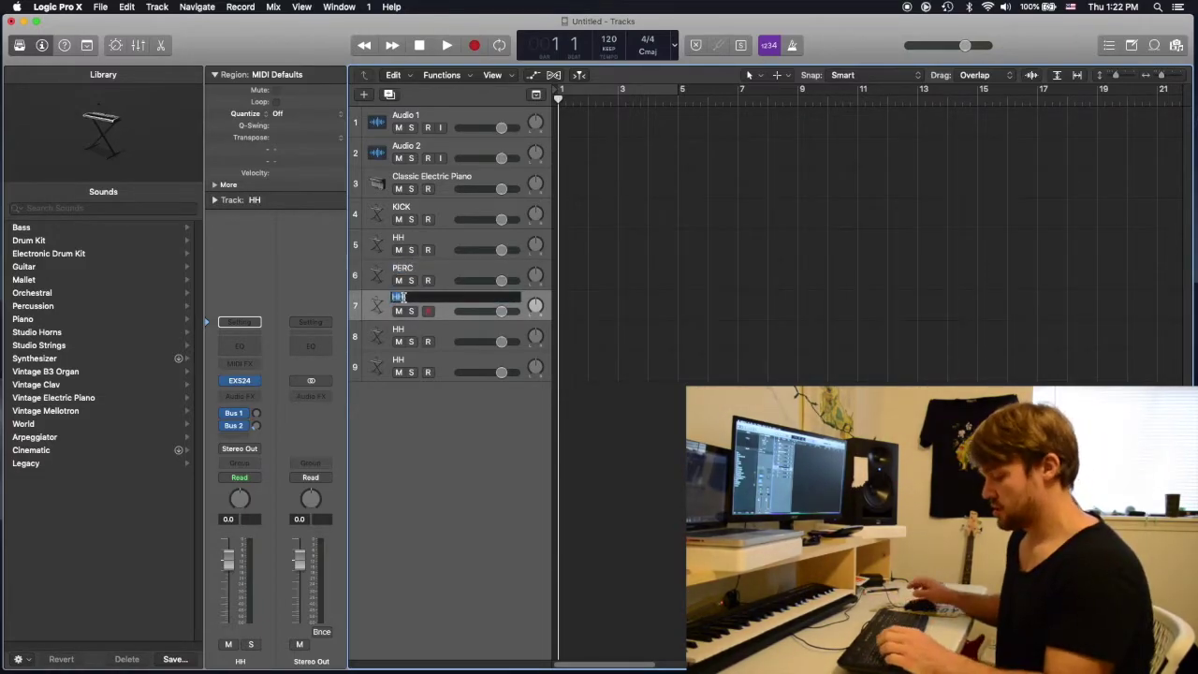
type("SNARE")
key("Return")
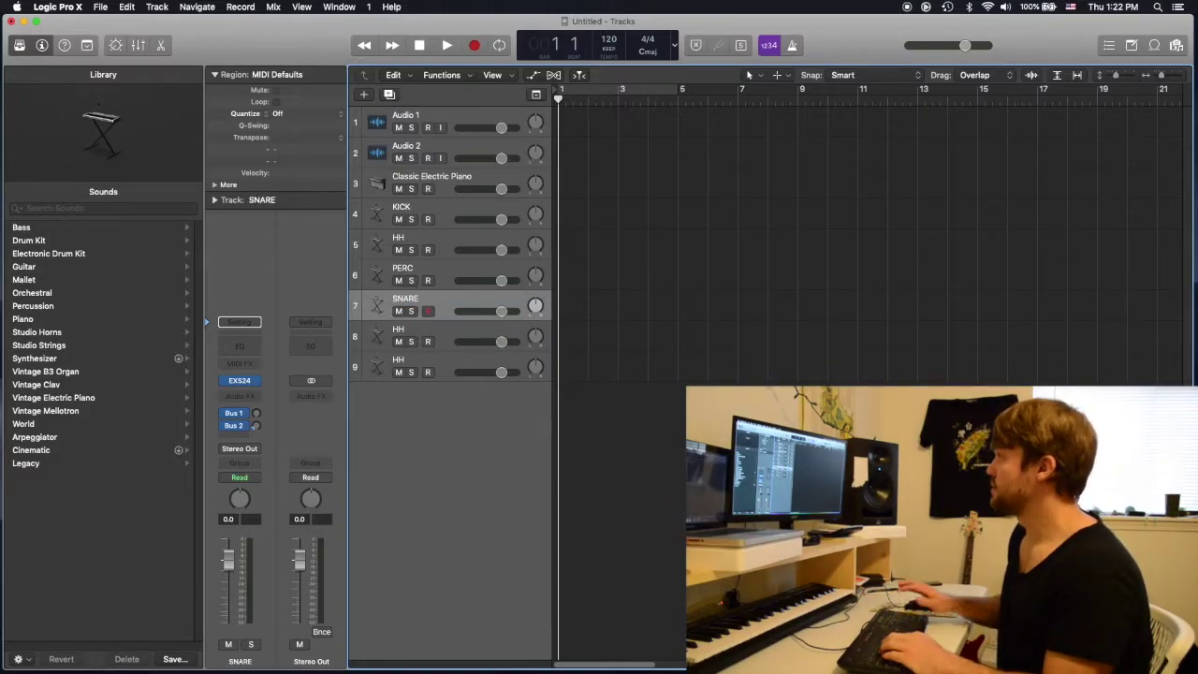
double_click(399, 330)
type("CLAP")
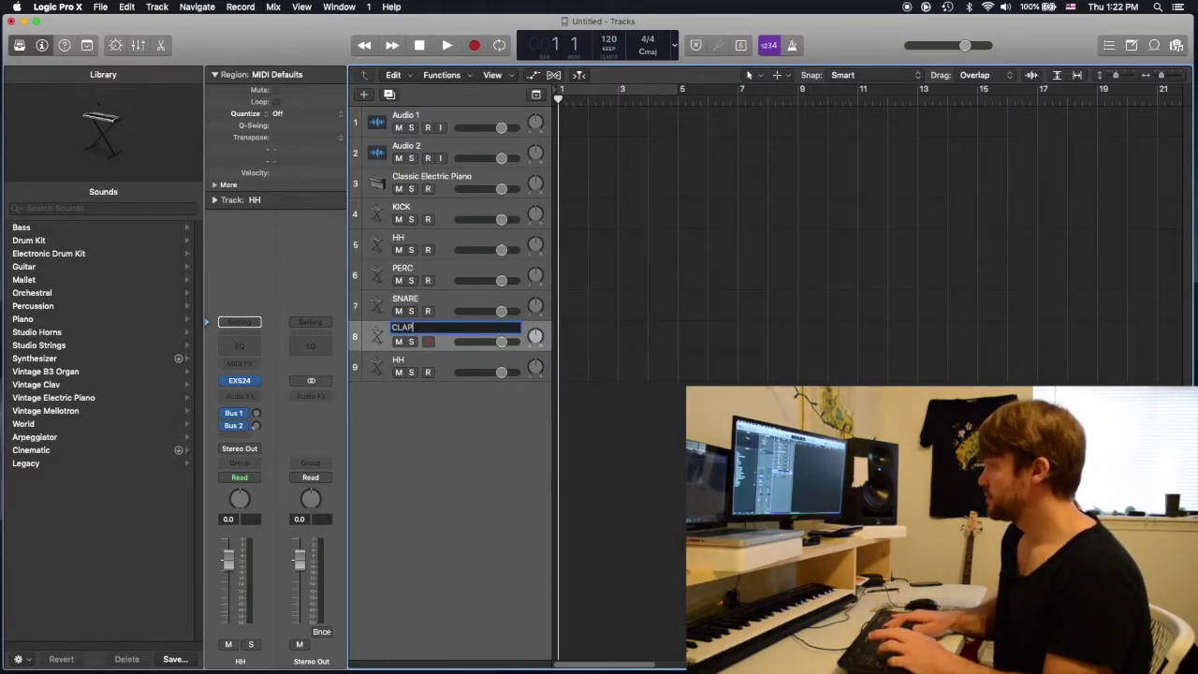
key("Return")
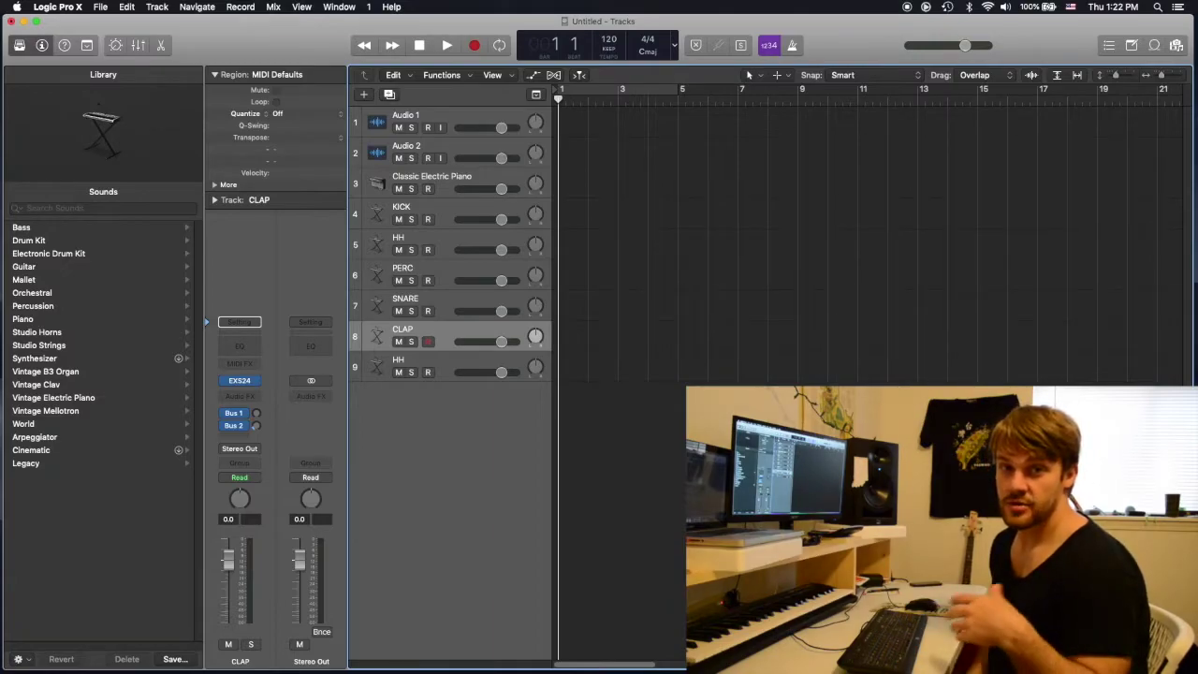
Rename track 9 as OH/FX and duplicate that track once
double_click(400, 362)
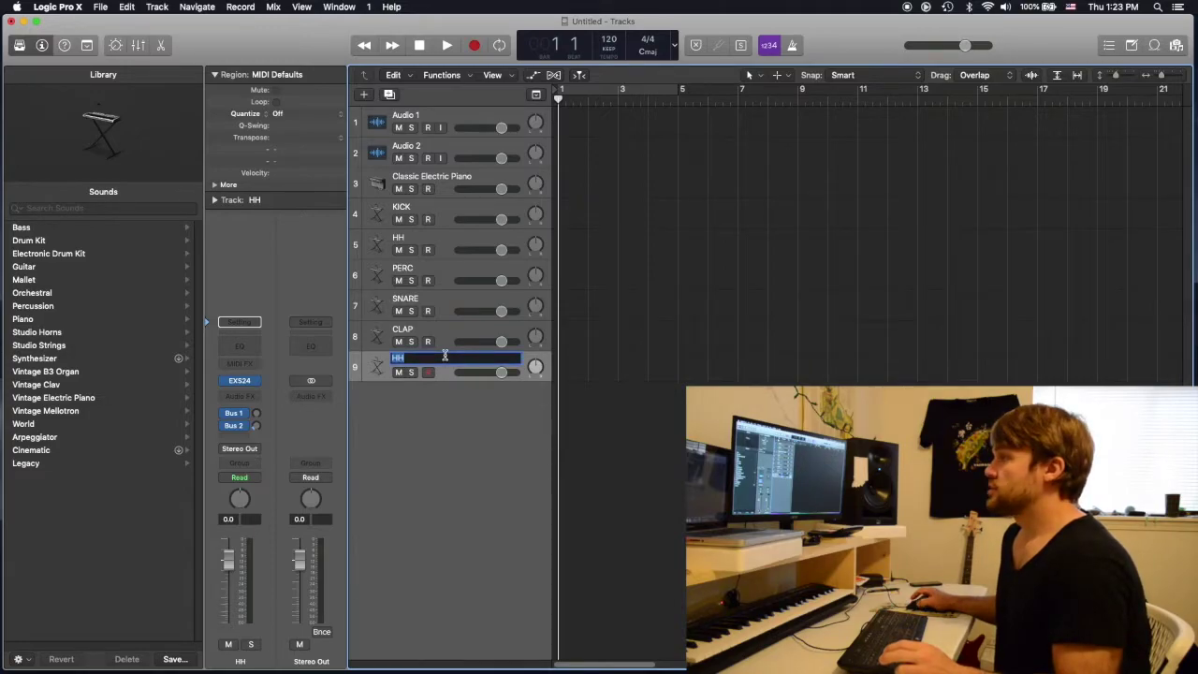
type("OH/FX")
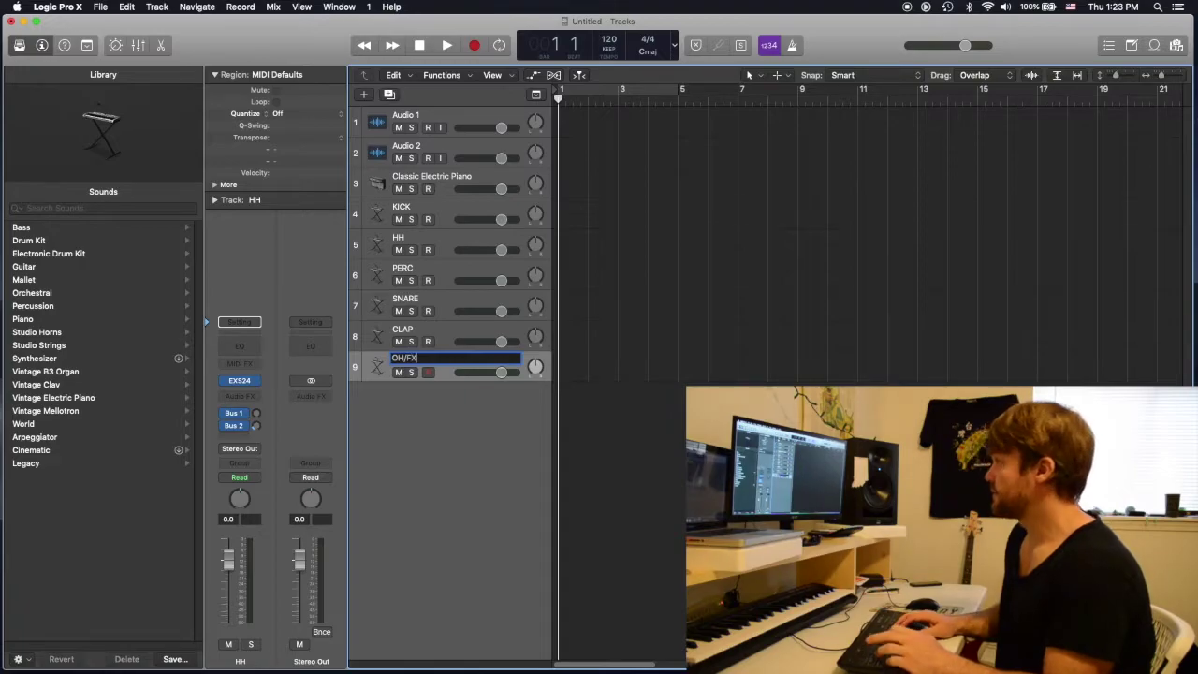
key("Return")
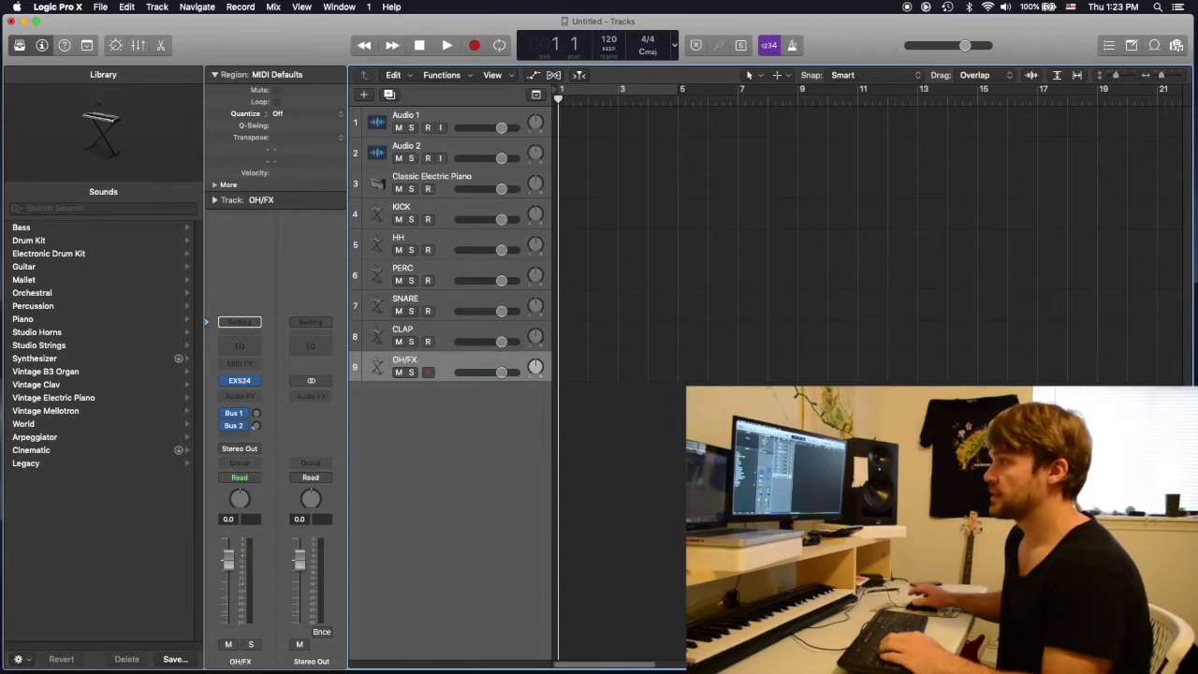
key("super+d")
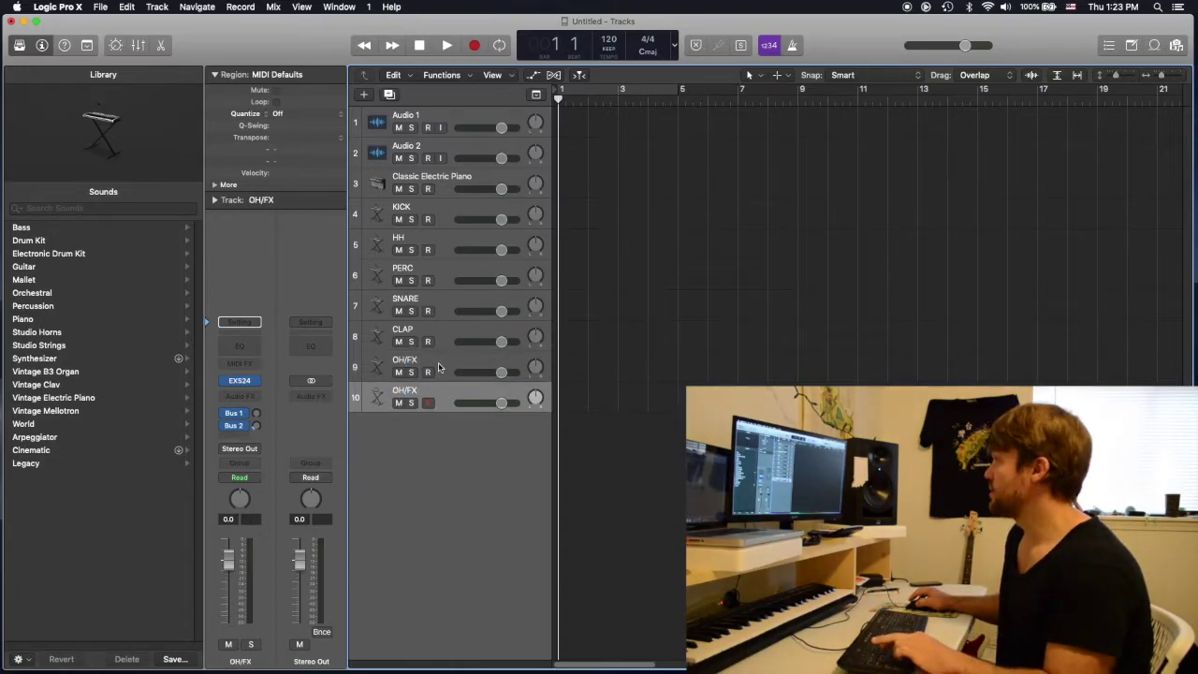
Rename track 10 as CRASH and duplicate that track once
key("shift+Return")
type("CRASH")
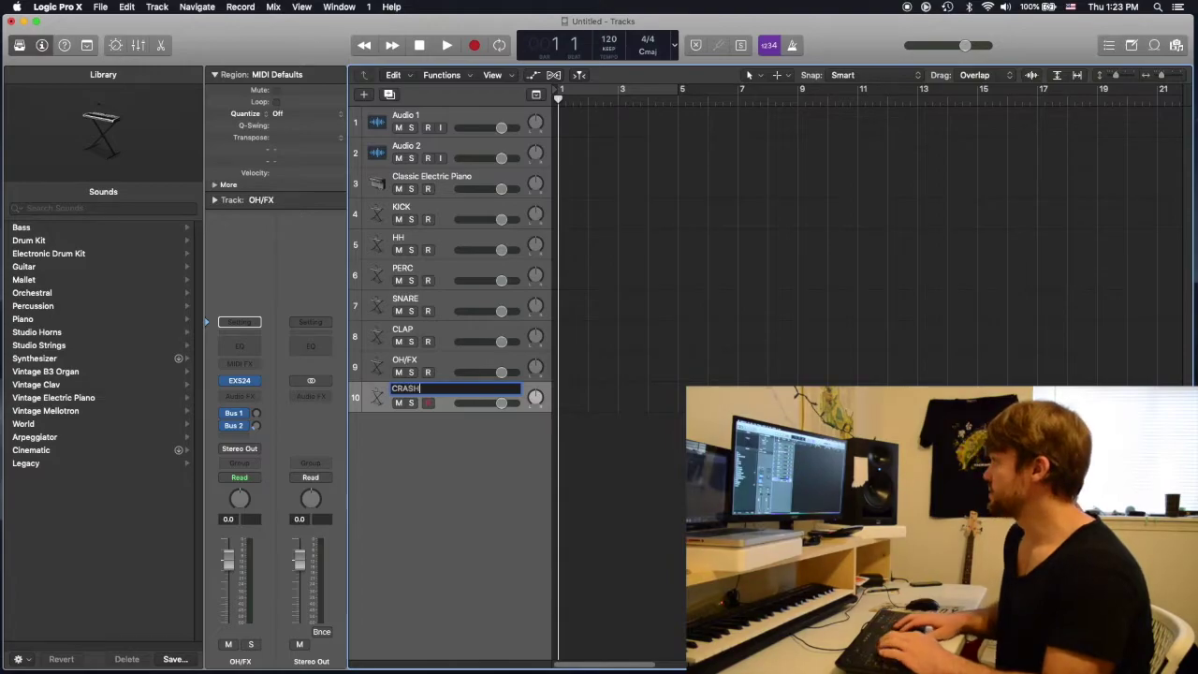
key("Return")
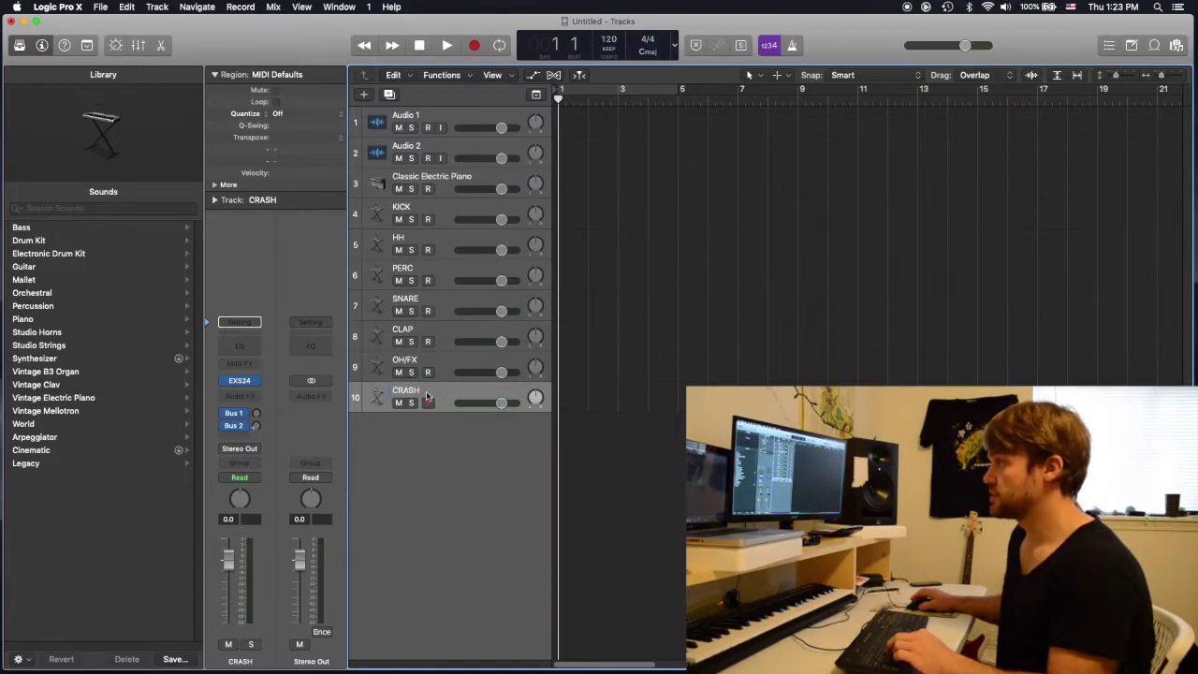
key("super+d")
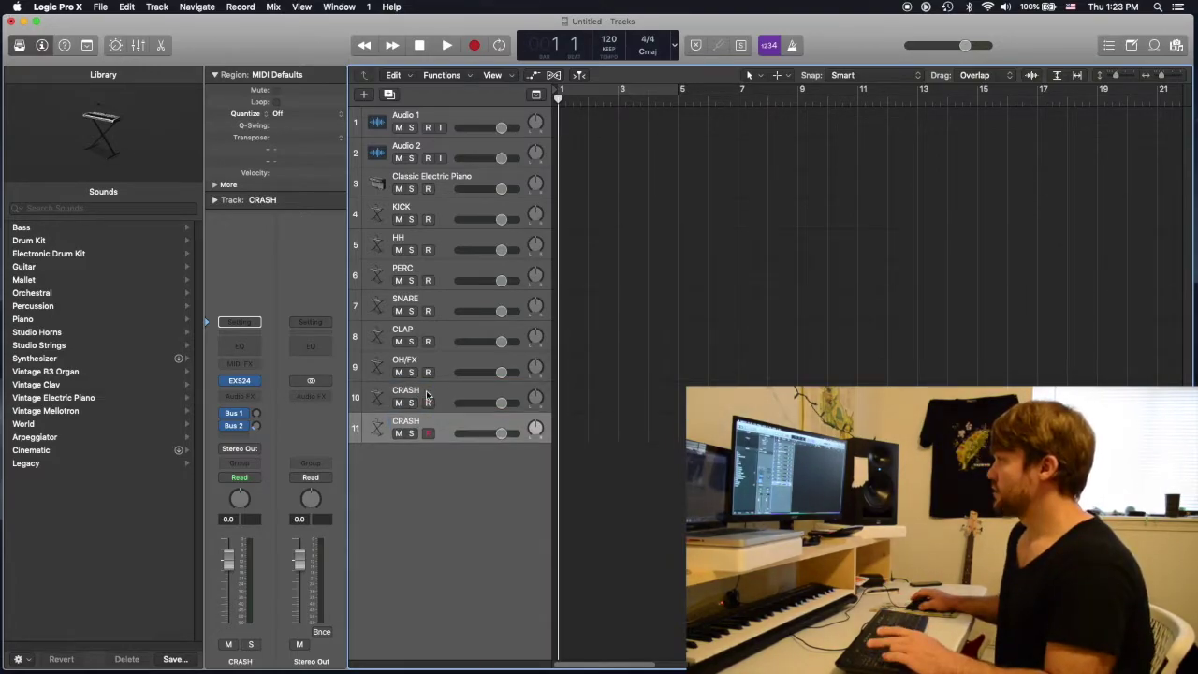
Rename the duplicated CRASH track, track 11, as 808
double_click(408, 422)
type("808")
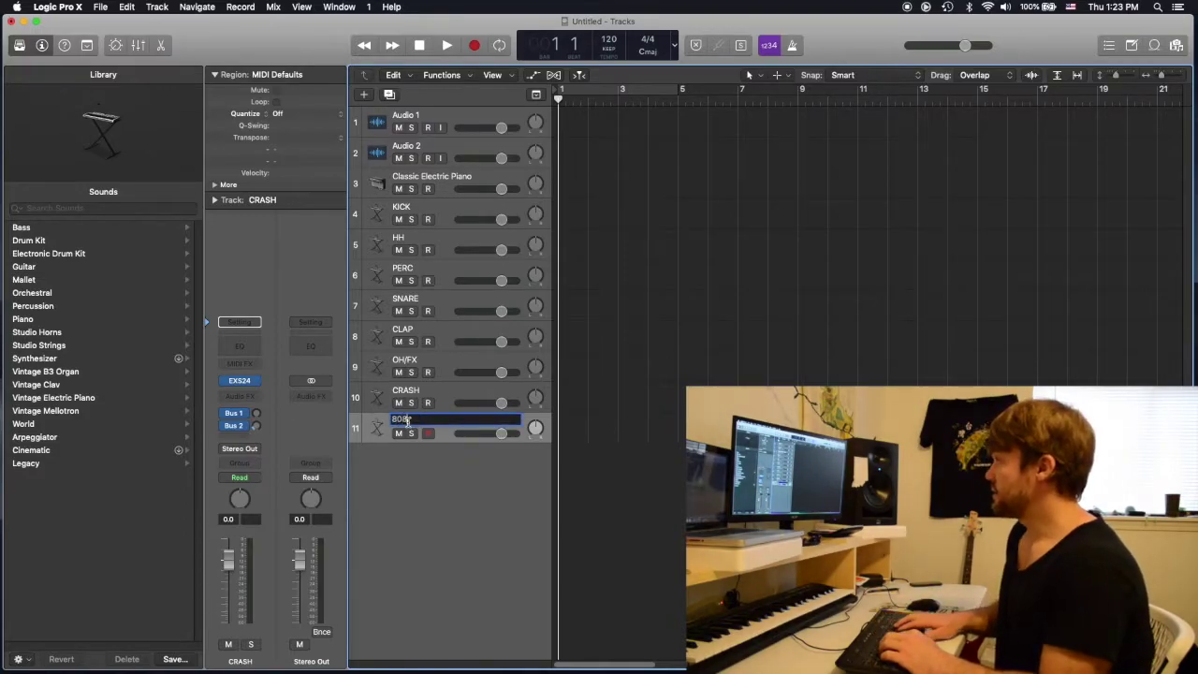
key("Return")
Replace the instrument on the Classic Electric Piano track with Alchemy, look over its advanced and preset browser views, and close the plug-in
left_click(420, 181)
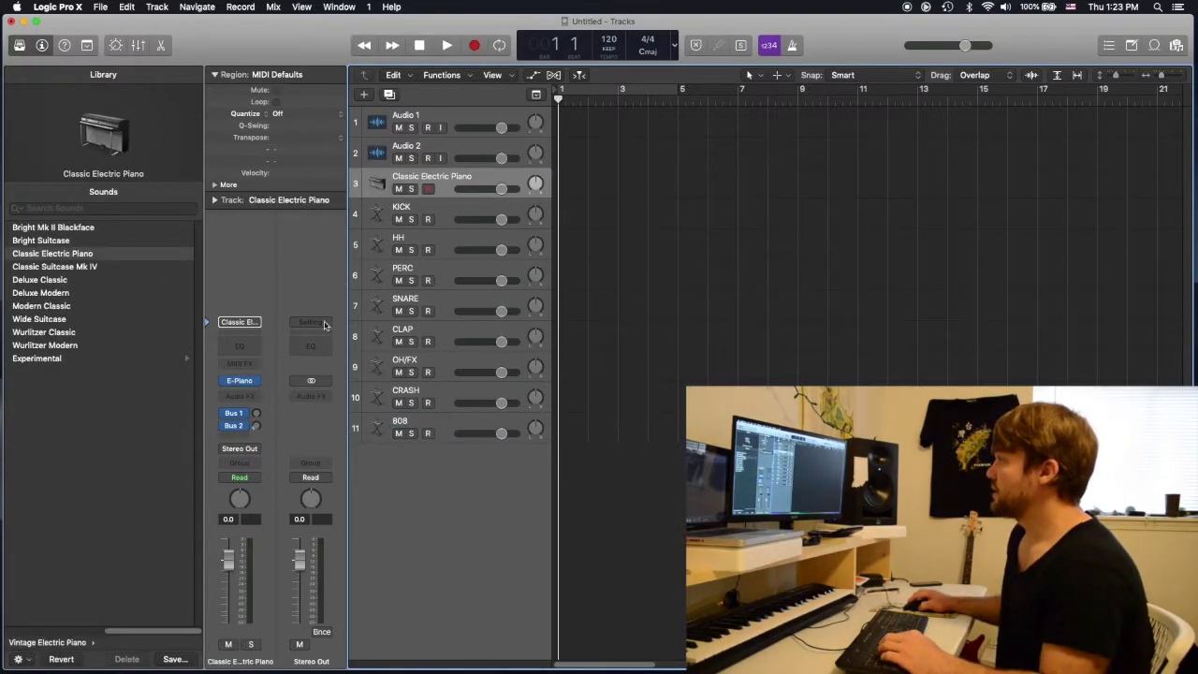
mouse_move(246, 384)
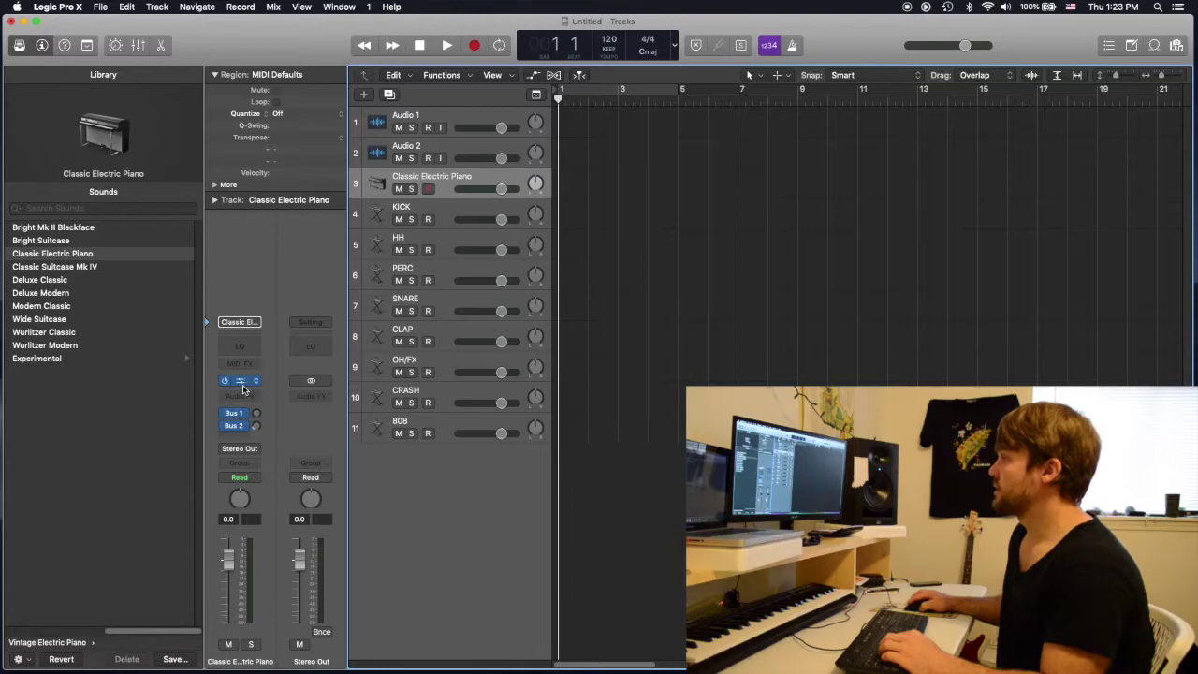
left_click(258, 384)
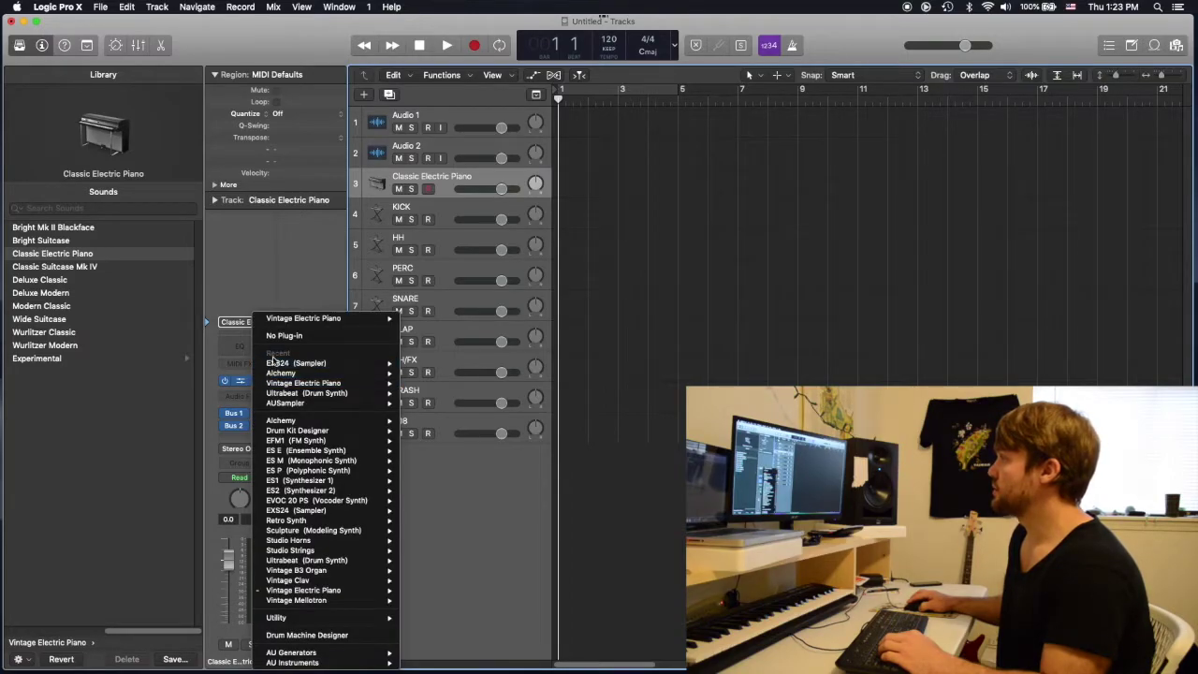
left_click(419, 373)
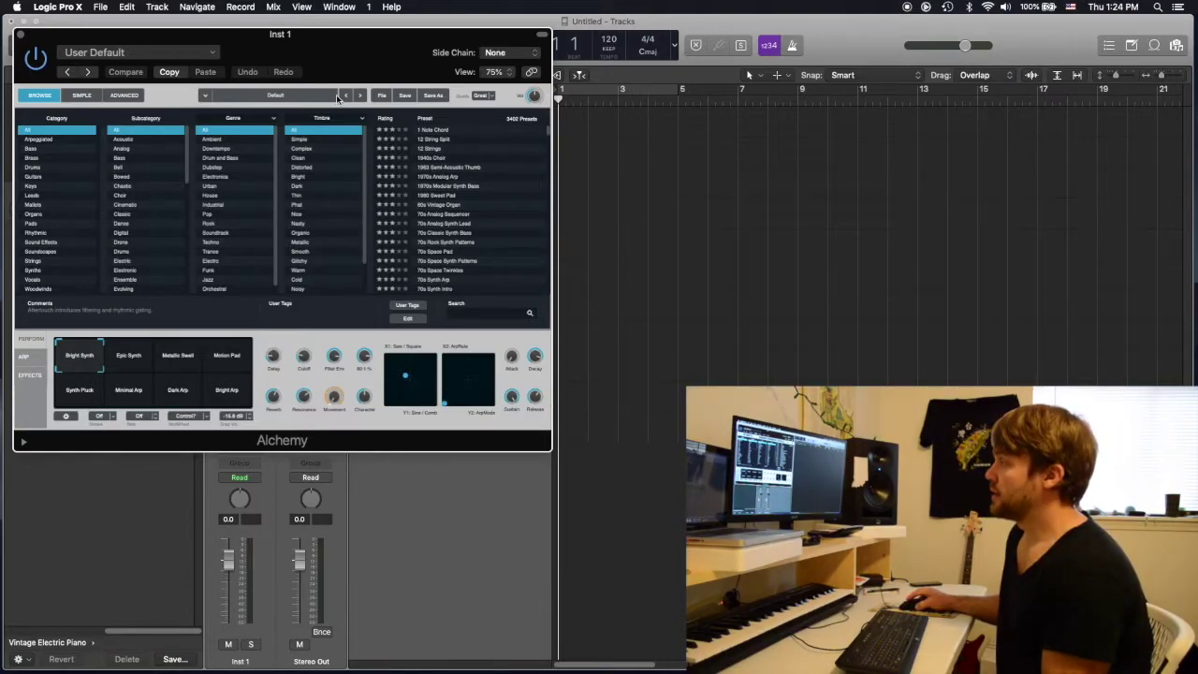
left_click(126, 96)
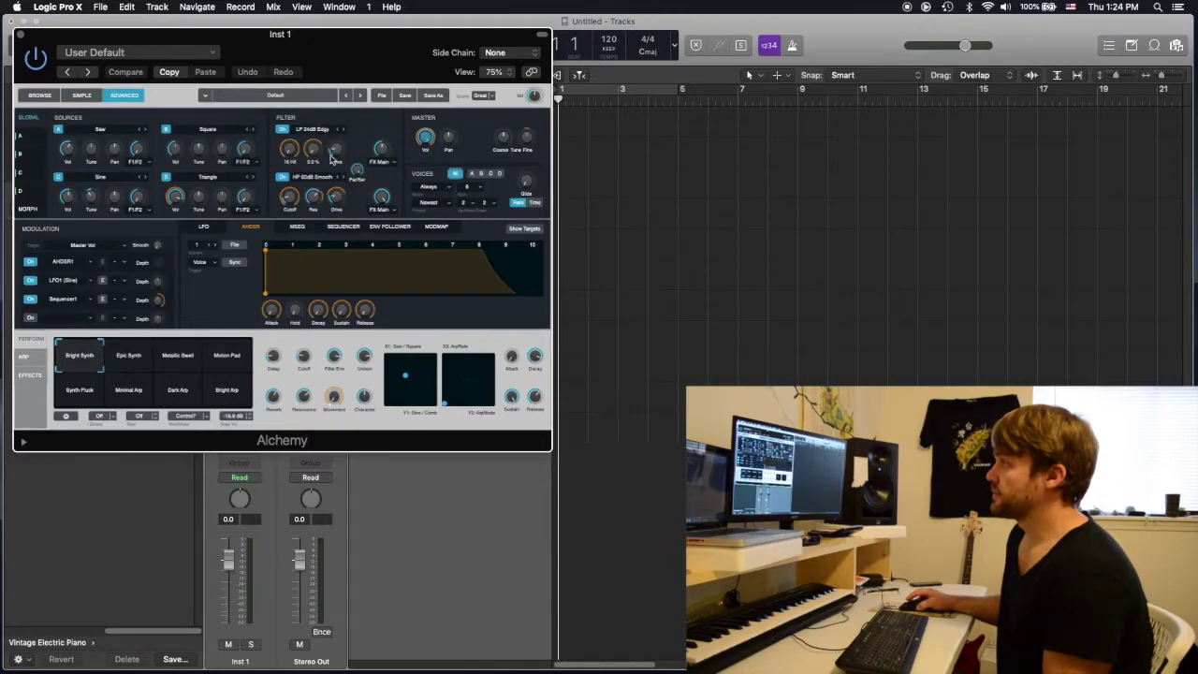
left_click(40, 95)
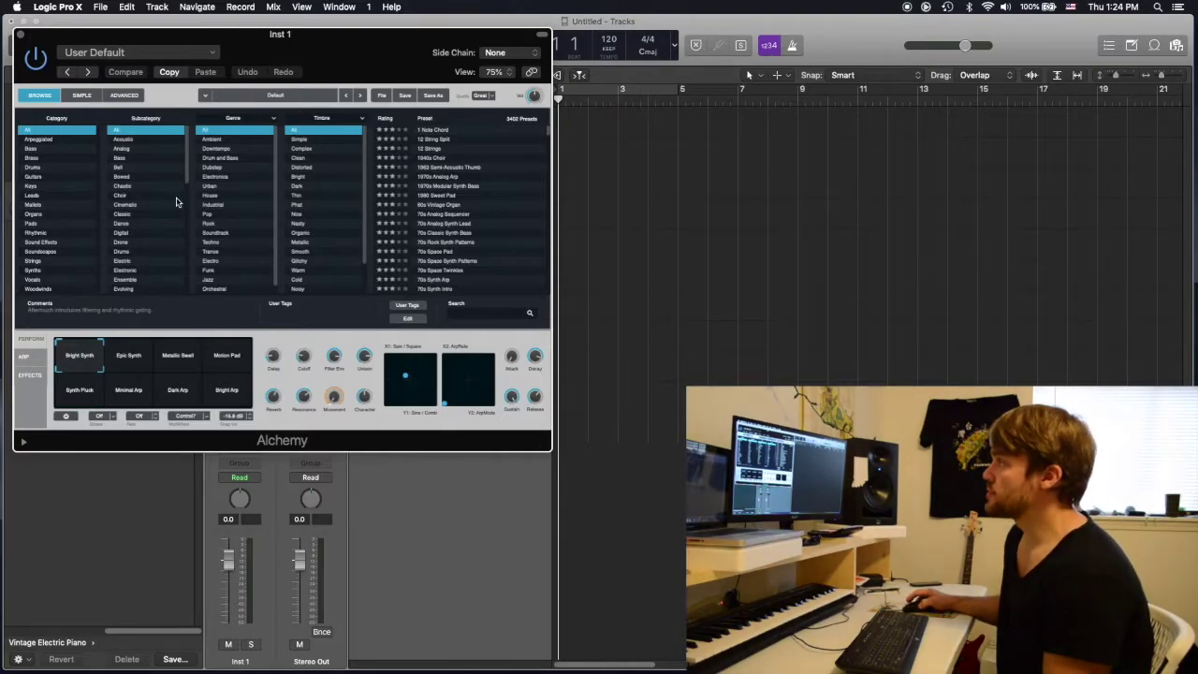
left_click(20, 35)
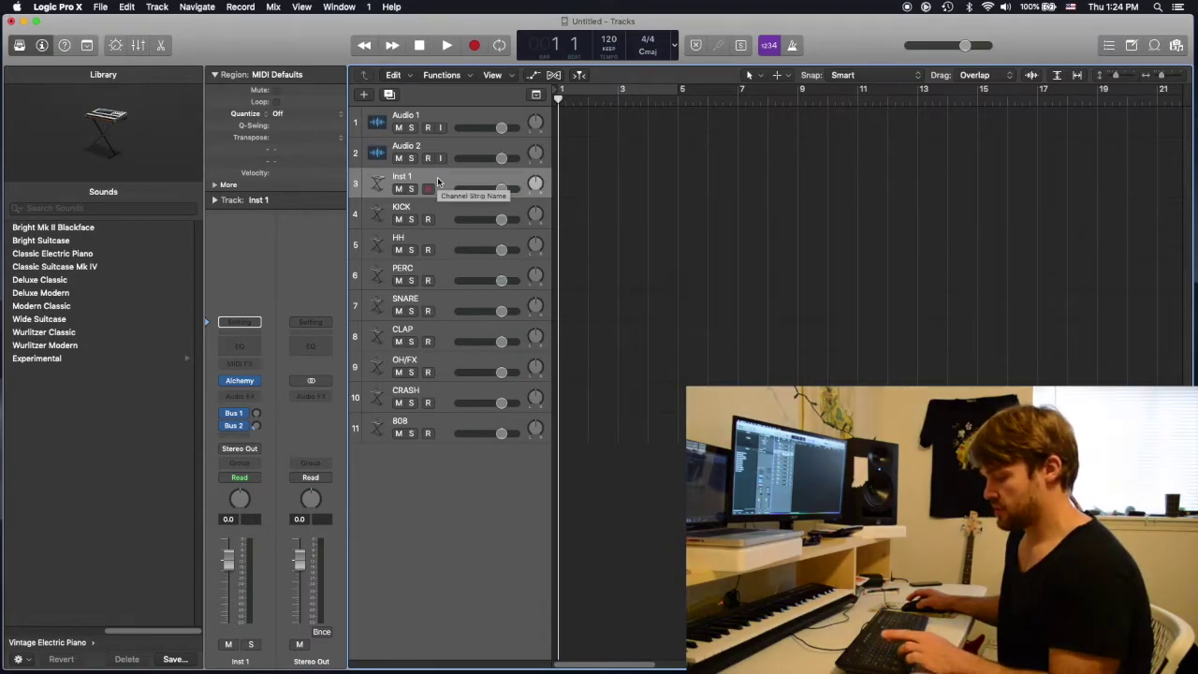
Duplicate the Alchemy track and rename the copy, track 4, as INST 2
key("super+d")
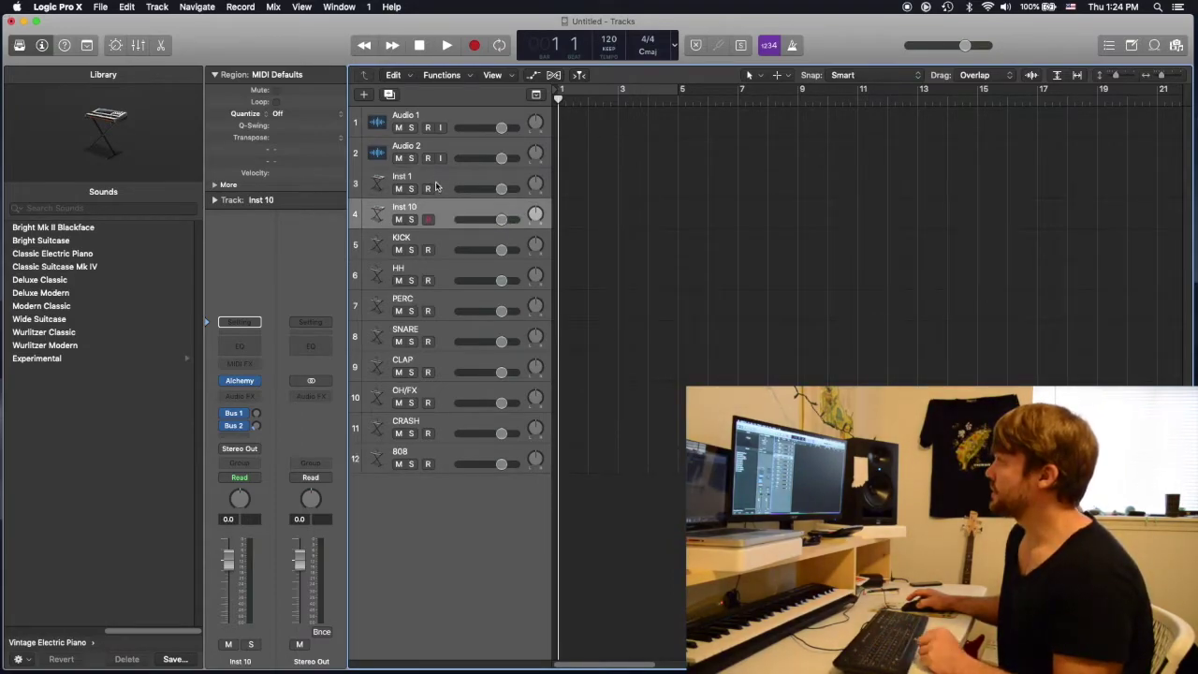
double_click(413, 212)
key("BackSpace")
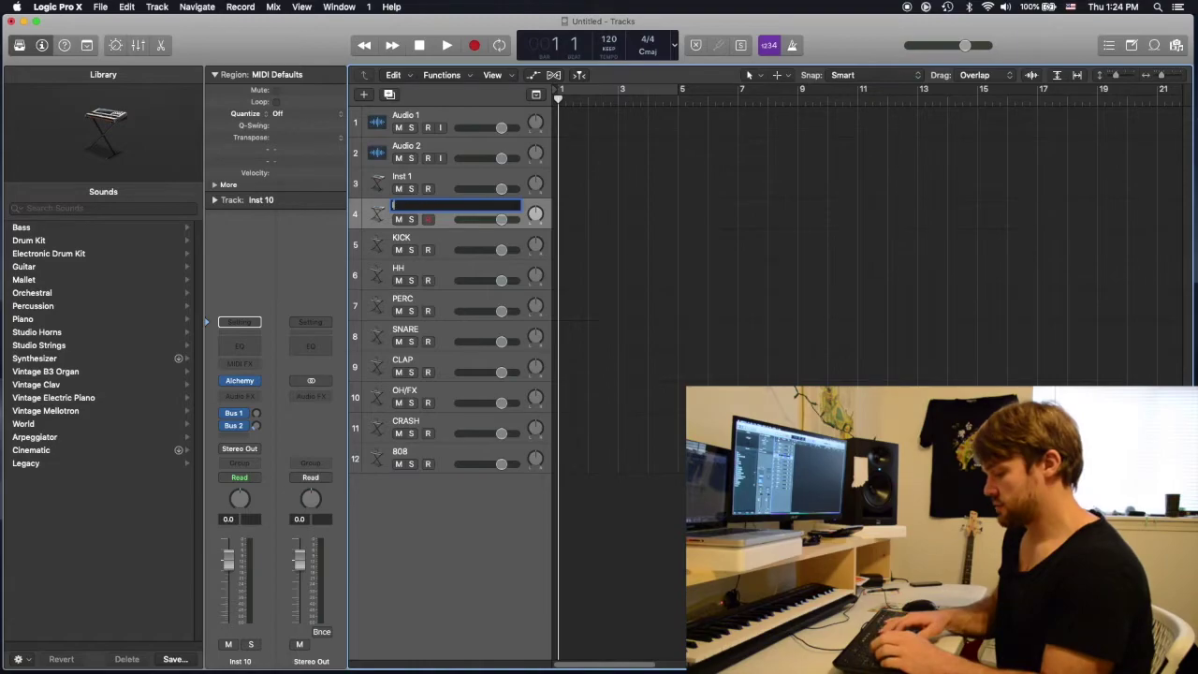
type("INST")
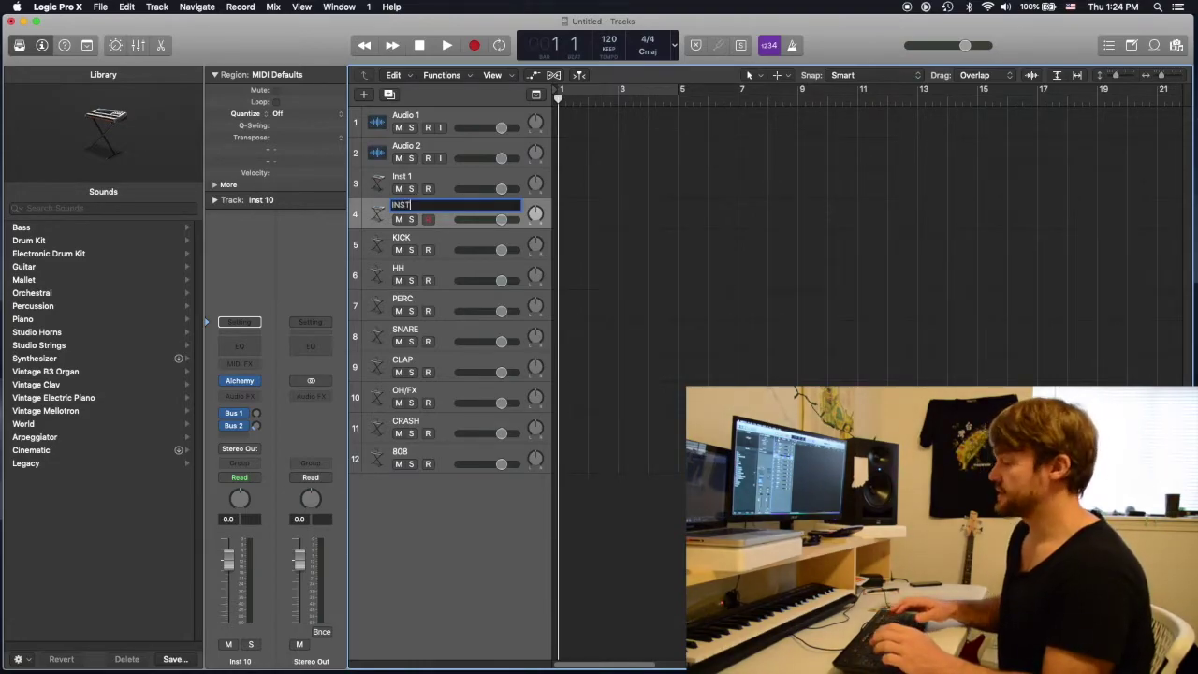
key("Return")
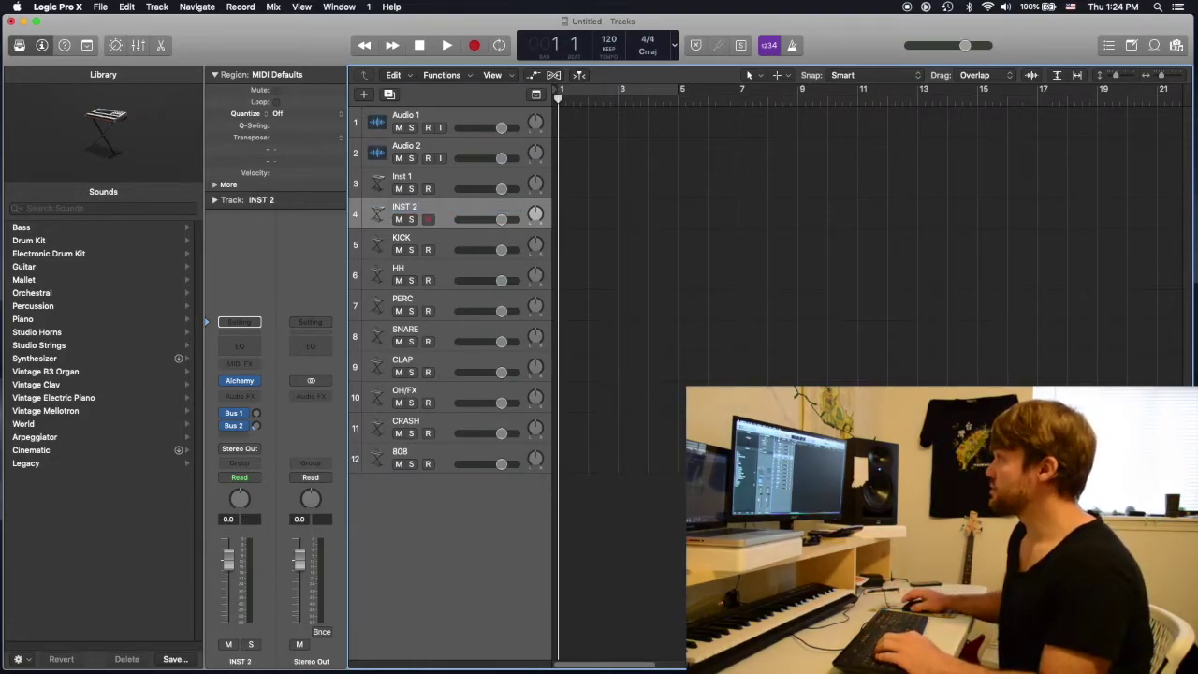
Rename the original Alchemy track, track 3, as INST 1
double_click(403, 177)
type("INST")
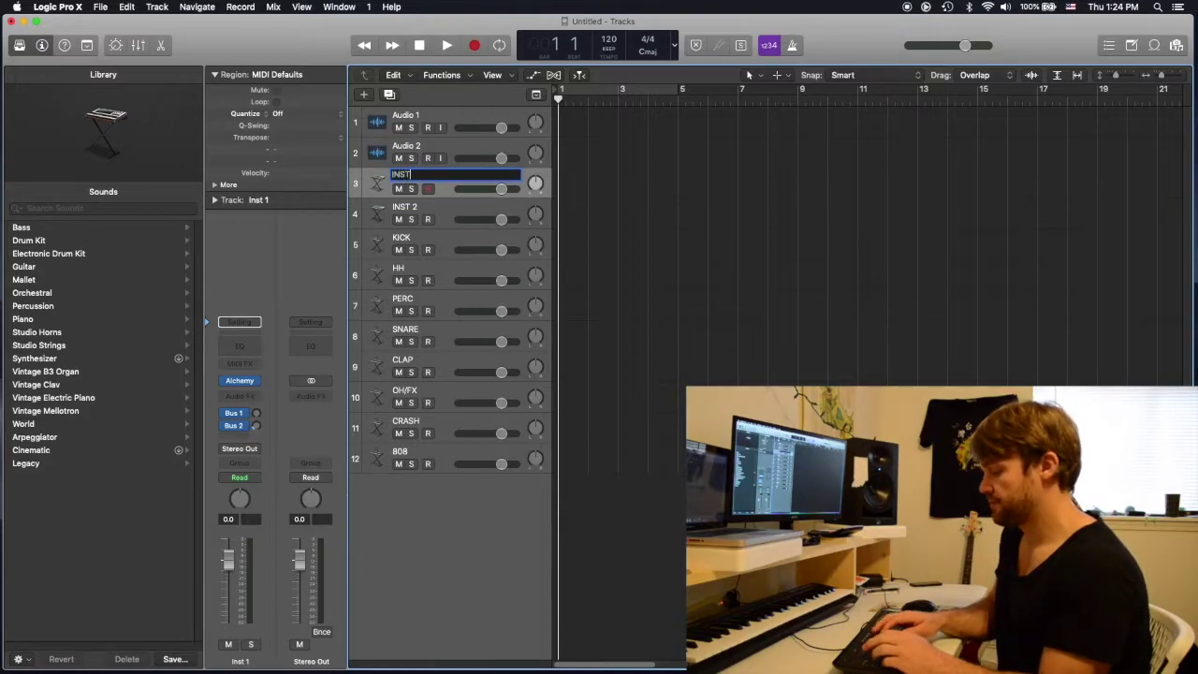
type(" 1")
key("Return")
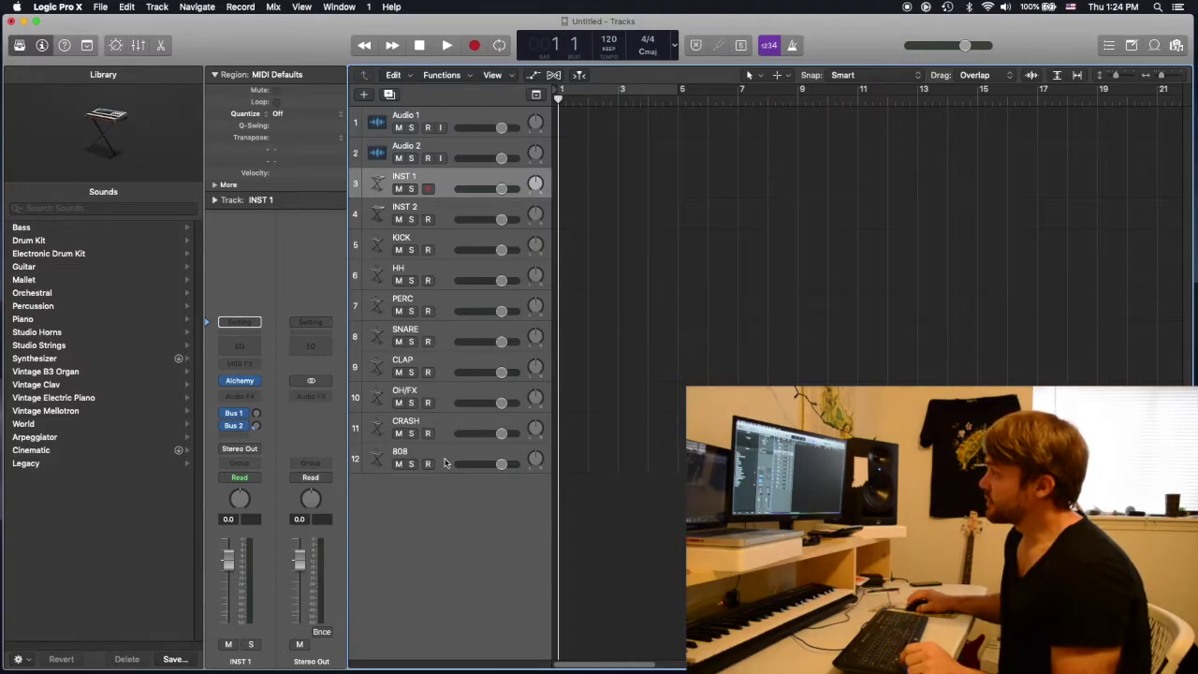
Load the CAP KIT - KCK/CLP/SNR instrument into the EXS24 sampler on the KICK track
left_click(430, 243)
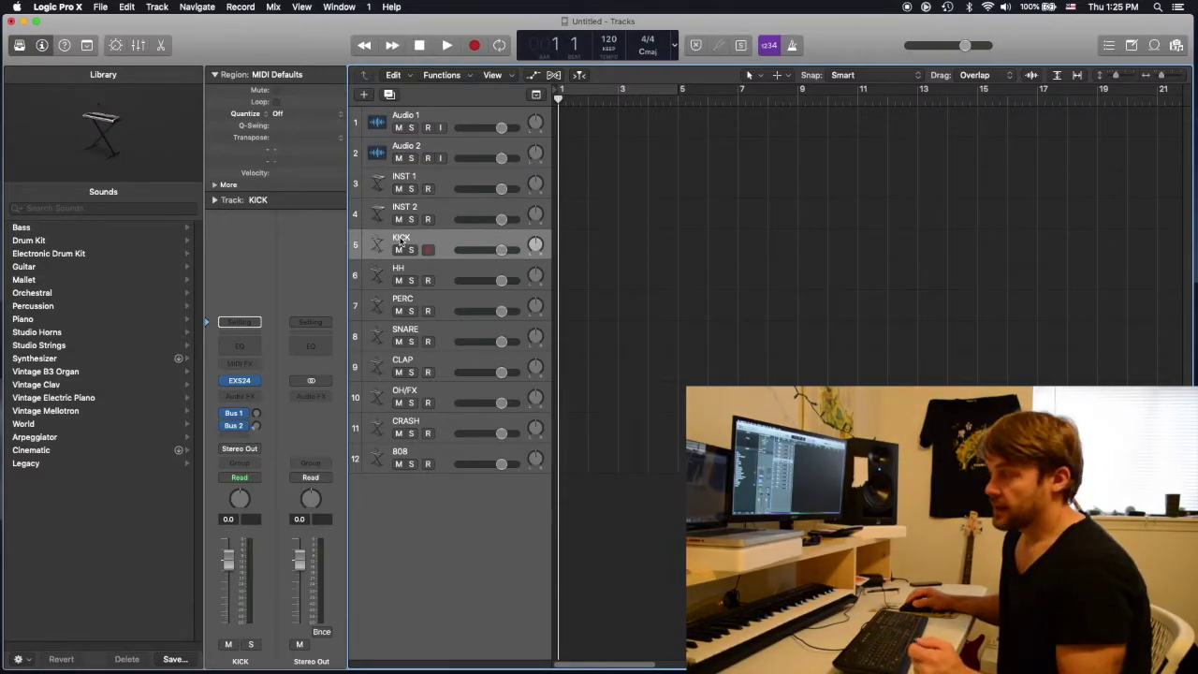
left_click(241, 382)
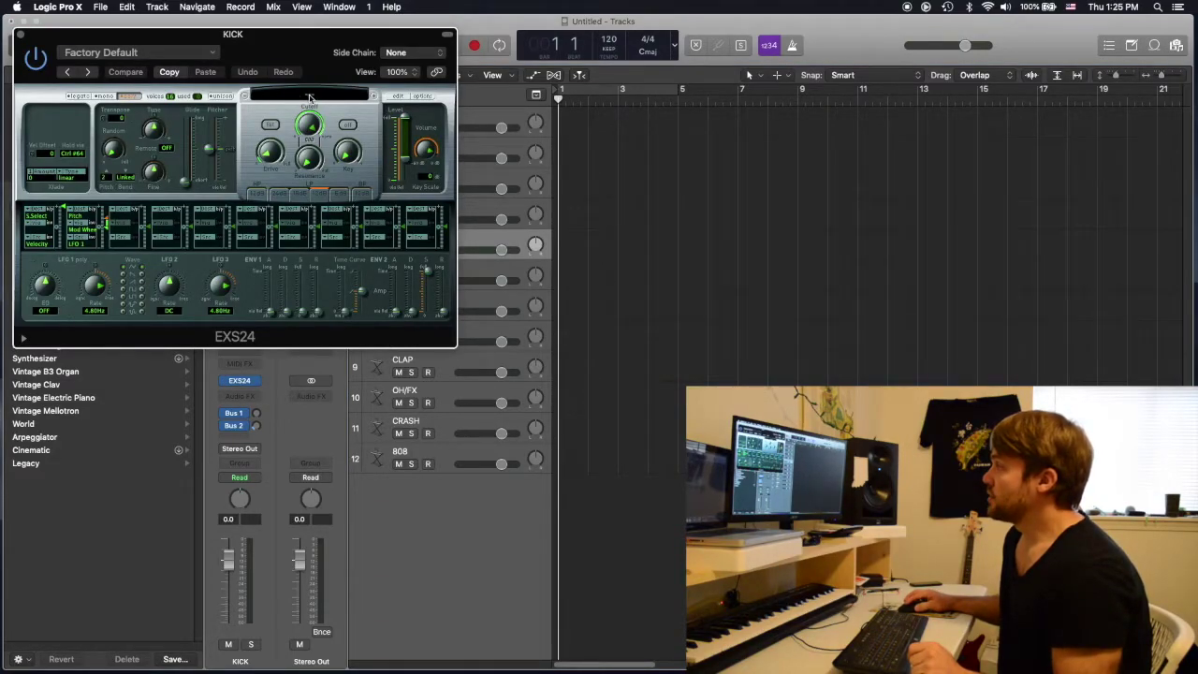
left_click(310, 96)
scroll(347, 384, "down", 10)
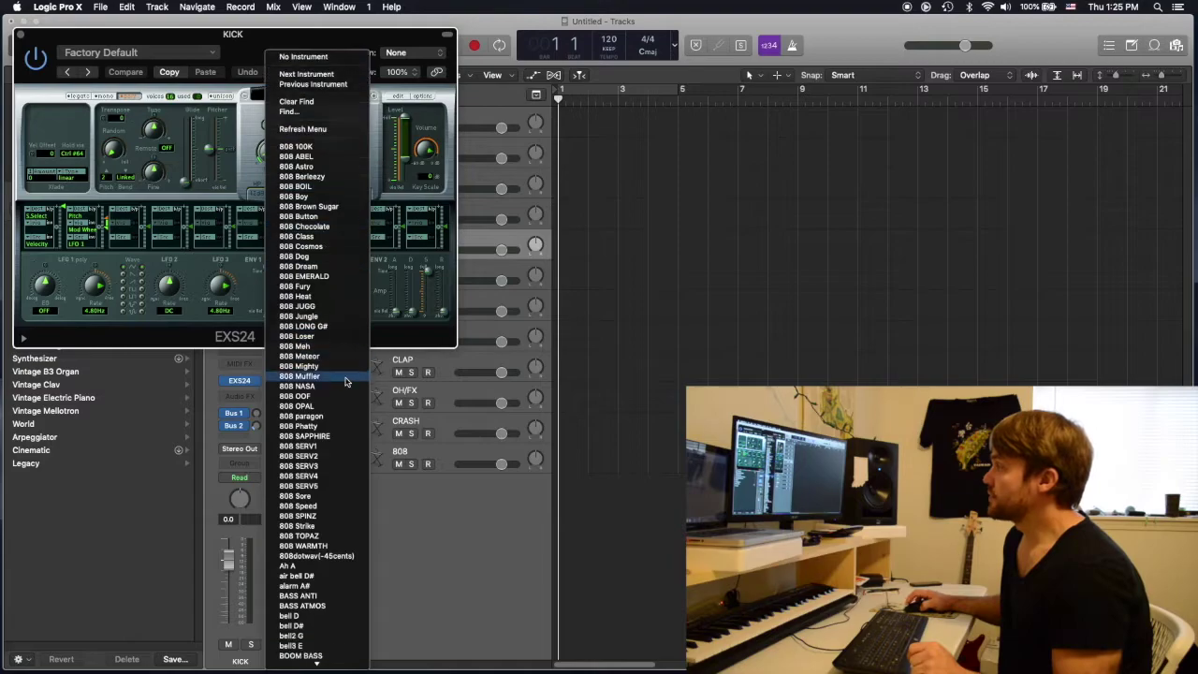
scroll(347, 389, "down", 15)
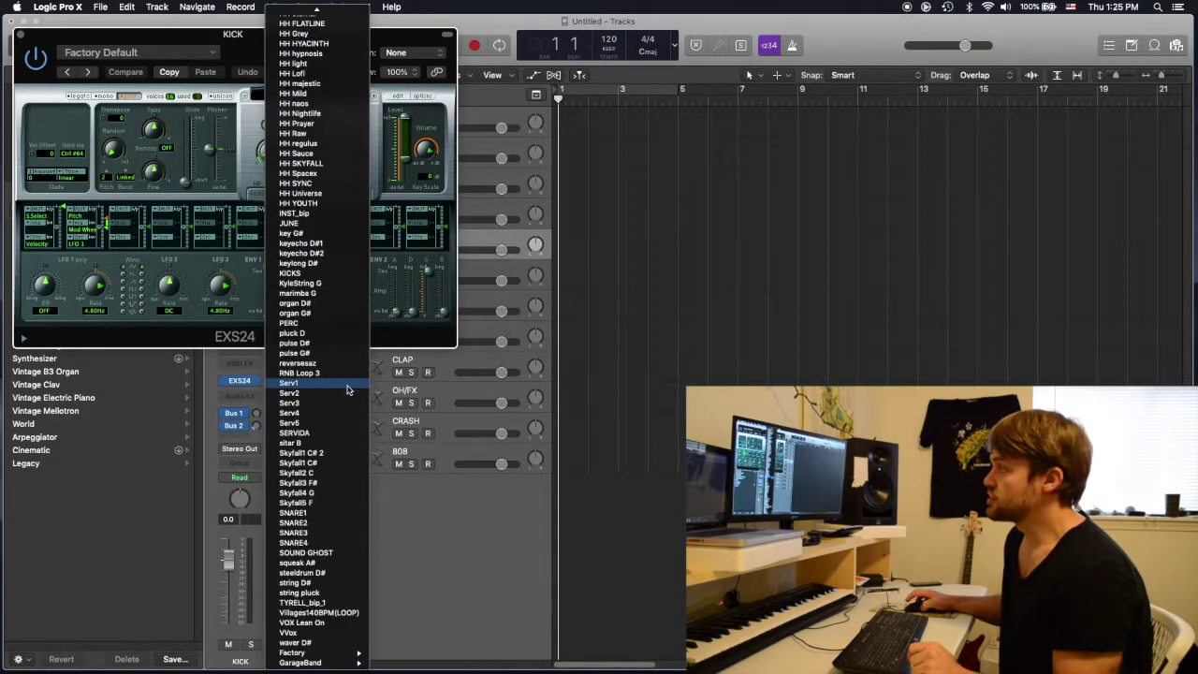
scroll(348, 389, "up", 3)
scroll(347, 389, "down", 3)
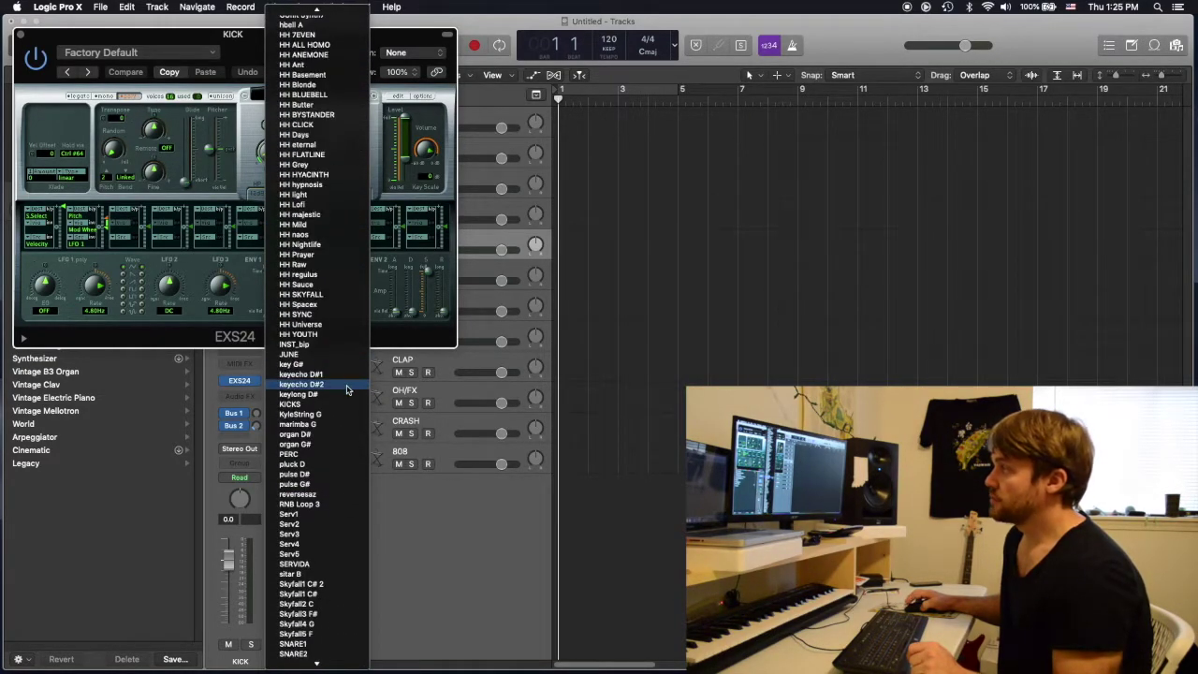
scroll(345, 392, "up", 5)
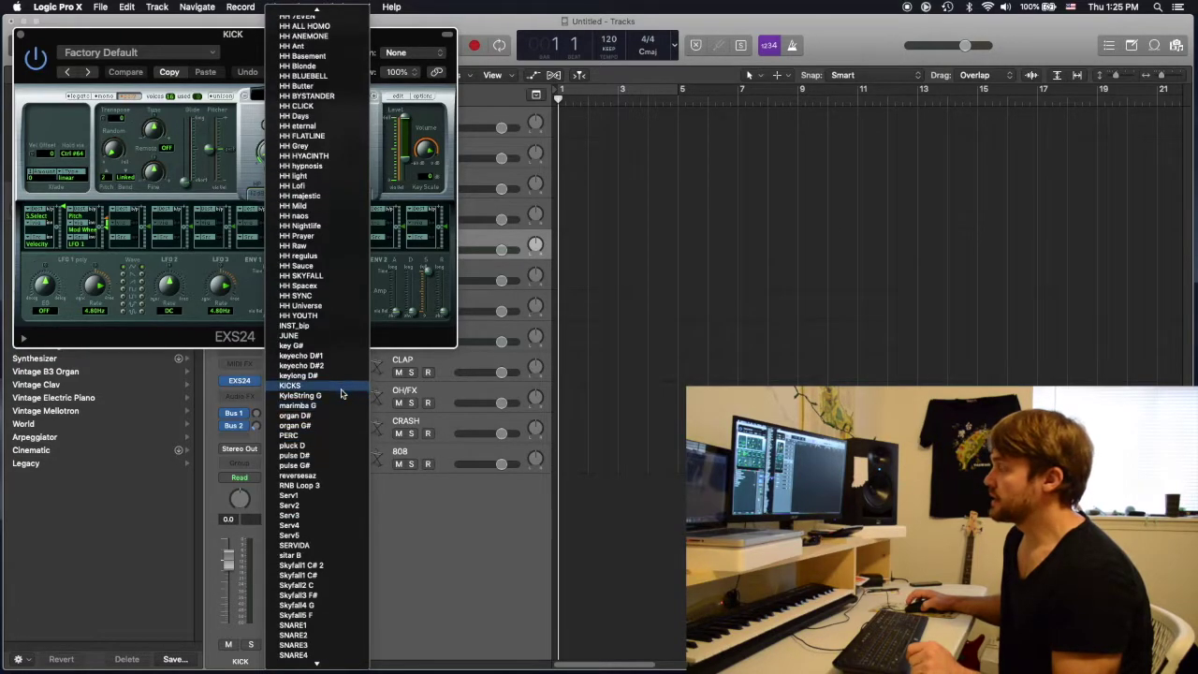
scroll(342, 394, "up", 10)
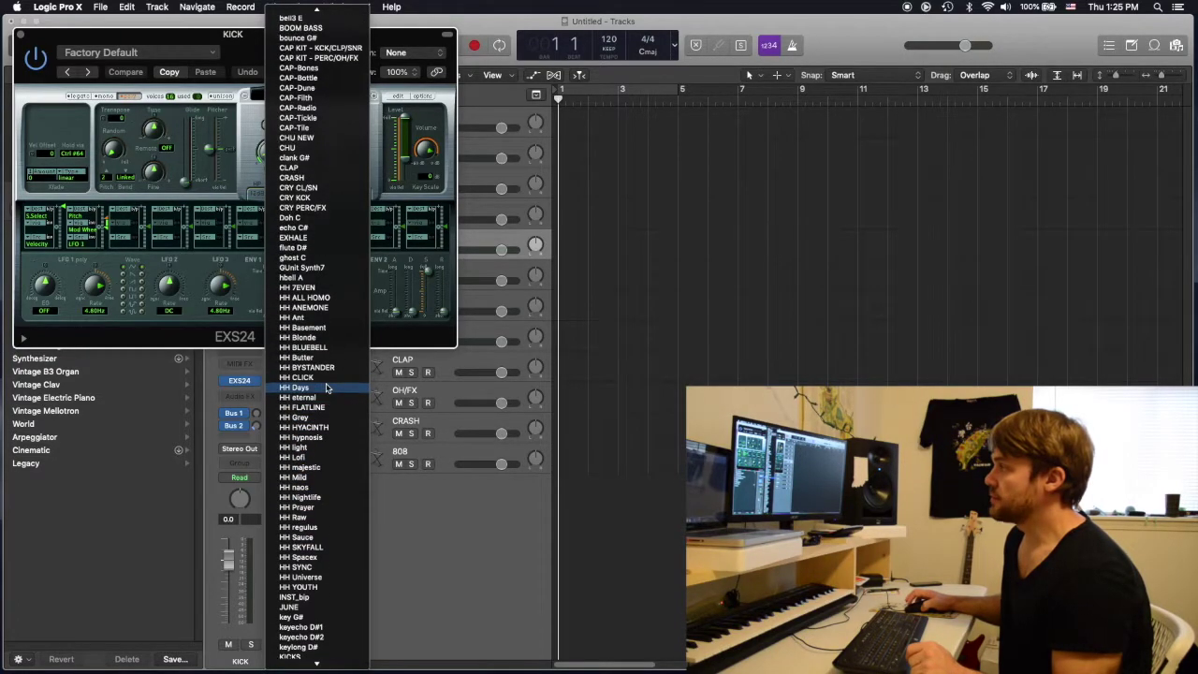
scroll(327, 387, "up", 5)
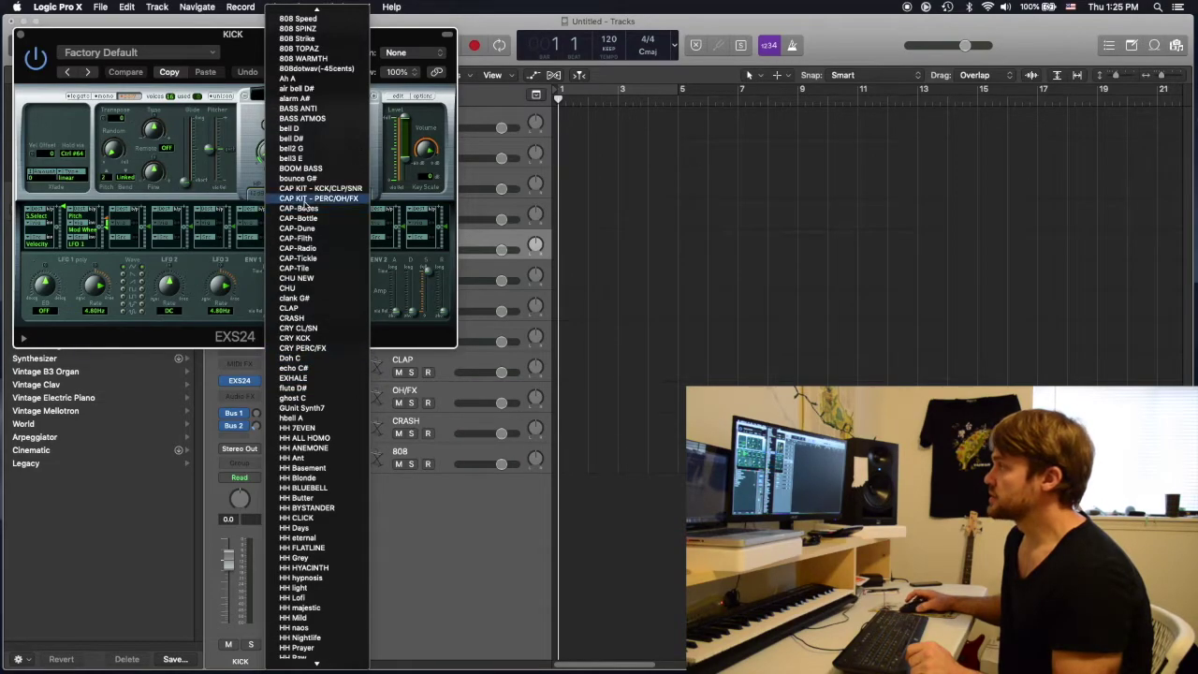
scroll(316, 317, "up", 2)
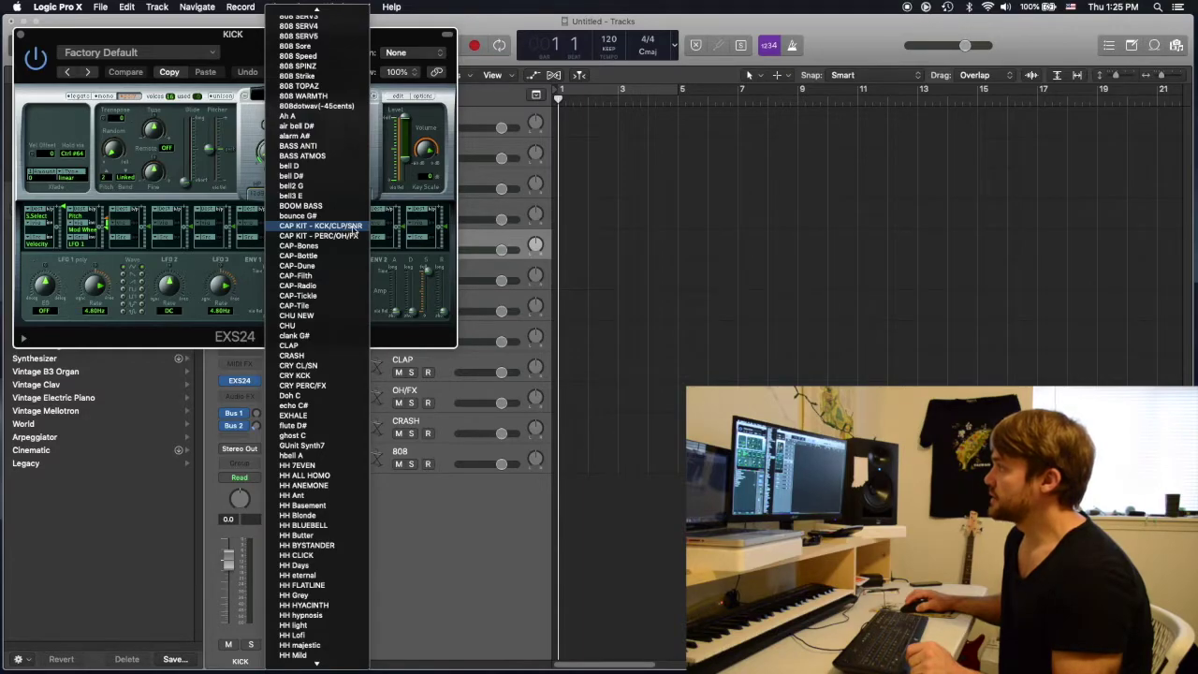
left_click(309, 228)
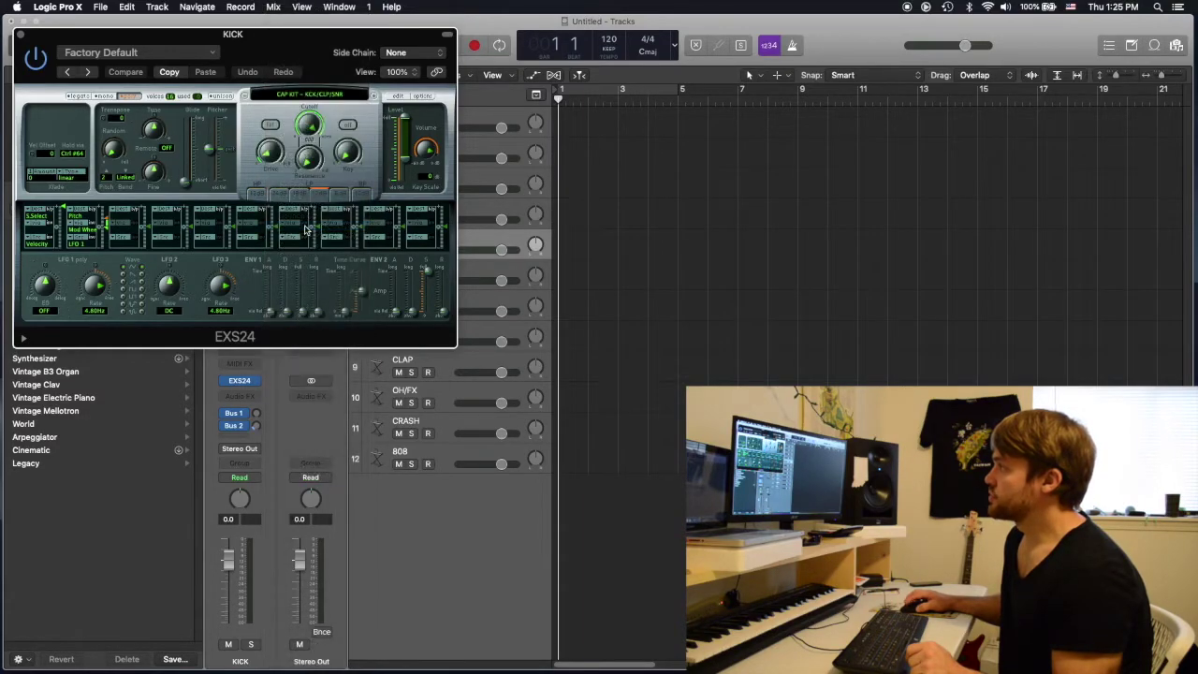
Examine the kit's sample zones and key ranges in the EXS24 Instrument Editor, and close the editor and sampler
left_click(398, 96)
left_click_drag(539, 174, 578, 98)
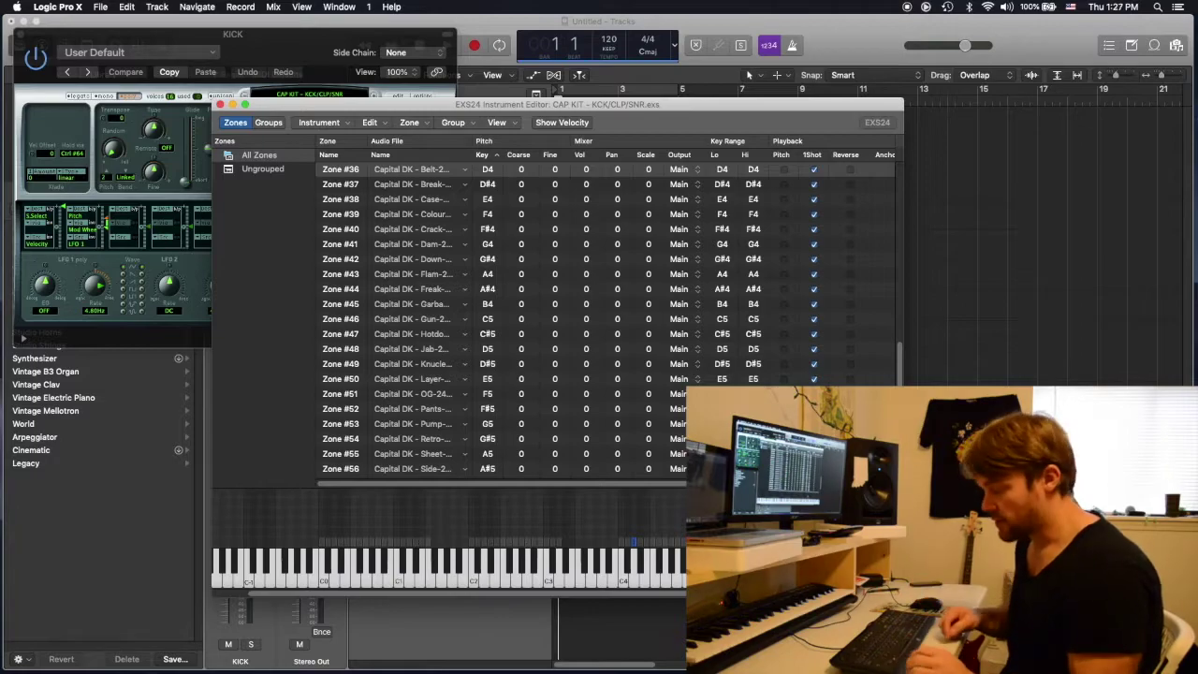
key("super+w")
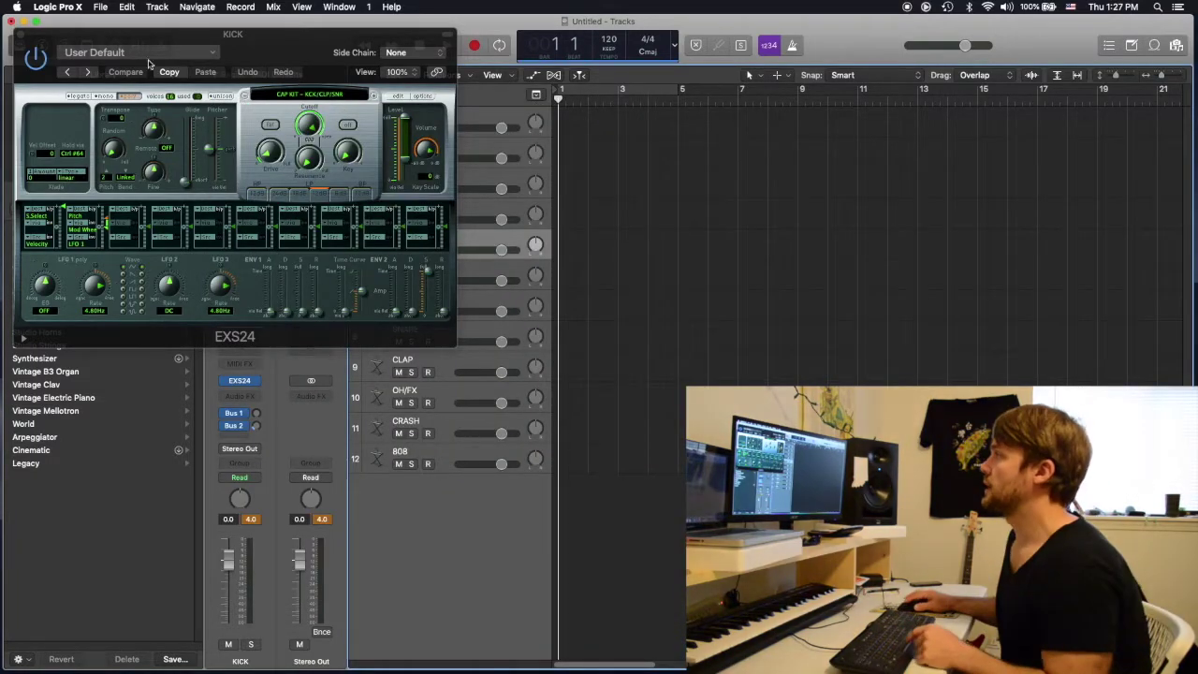
left_click(23, 35)
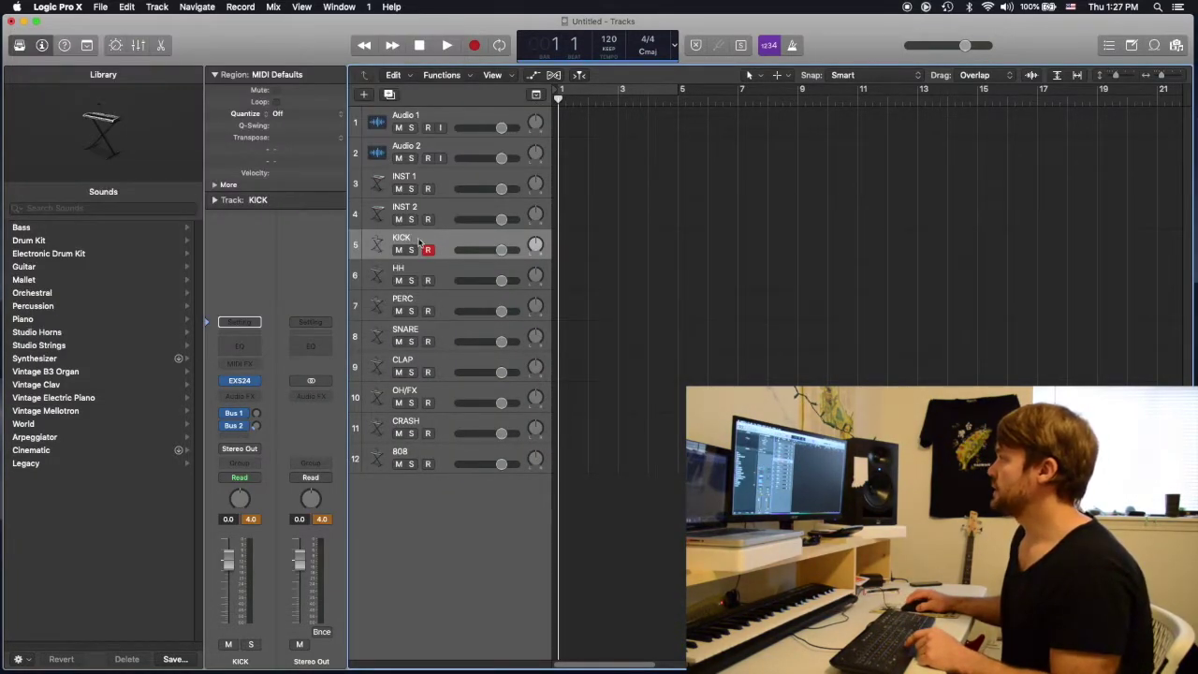
Load the CAP KIT - KCK/CLP/SNR instrument into the EXS24 sampler on the SNARE track
left_click(438, 335)
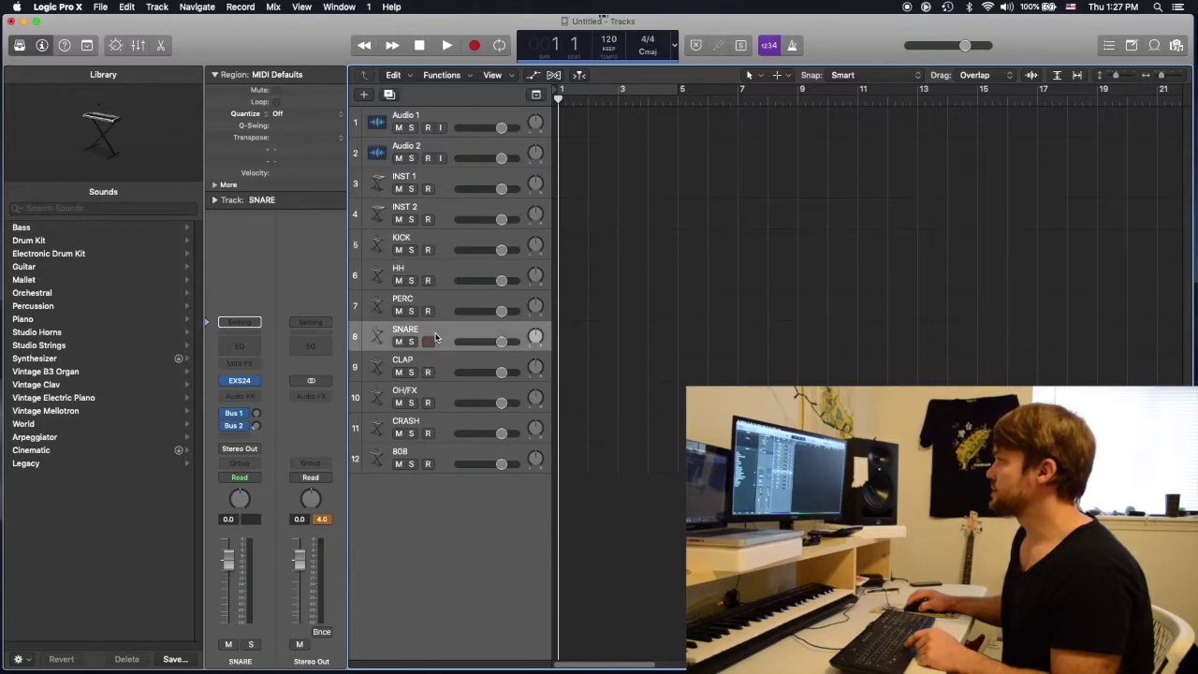
left_click(240, 381)
left_click(318, 95)
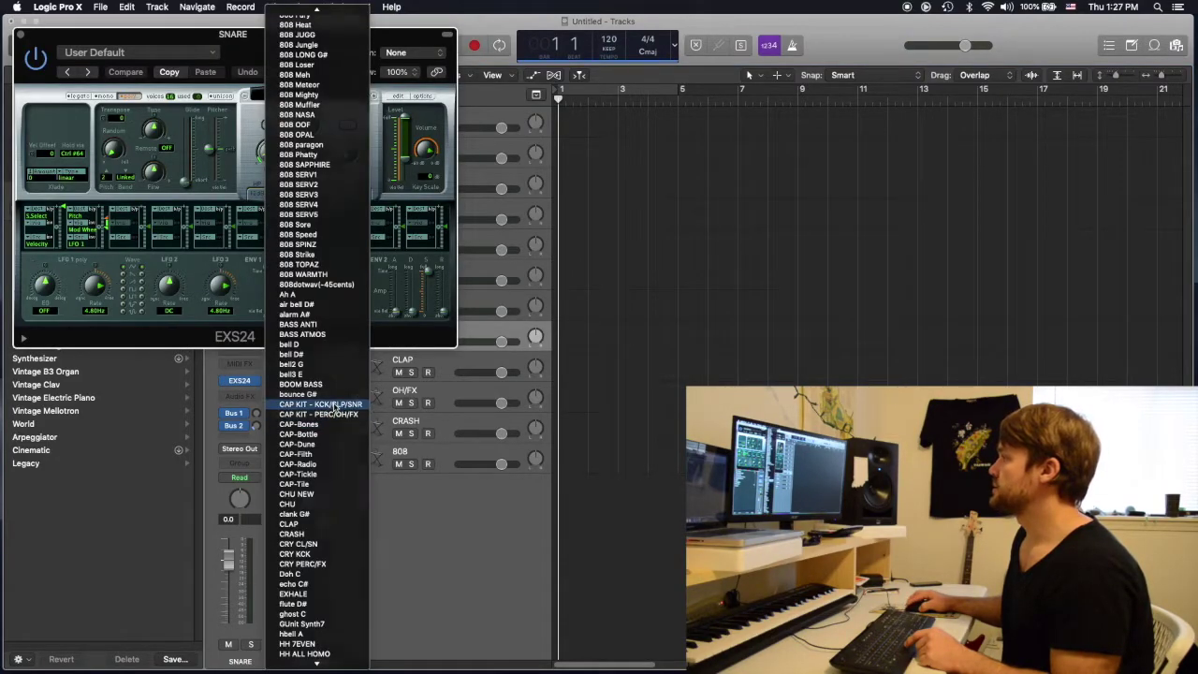
left_click(334, 405)
left_click(22, 35)
Open the EXS24 sampler on the CLAP track and close it again
left_click(438, 365)
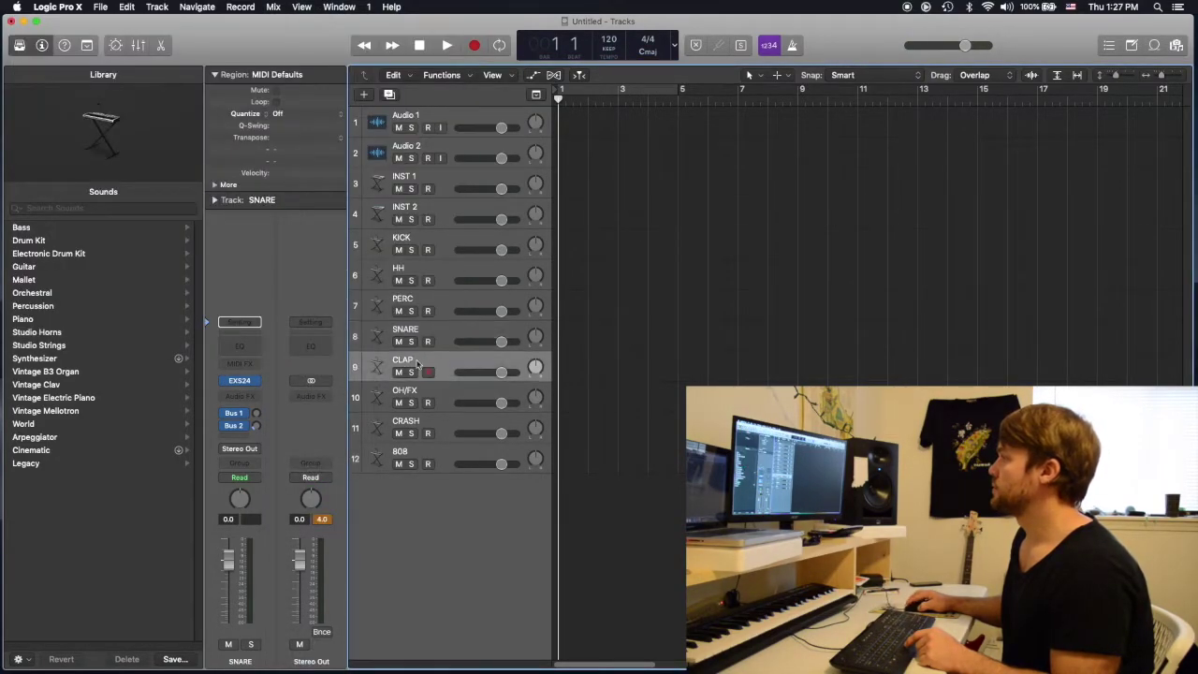
left_click(240, 381)
left_click(239, 381)
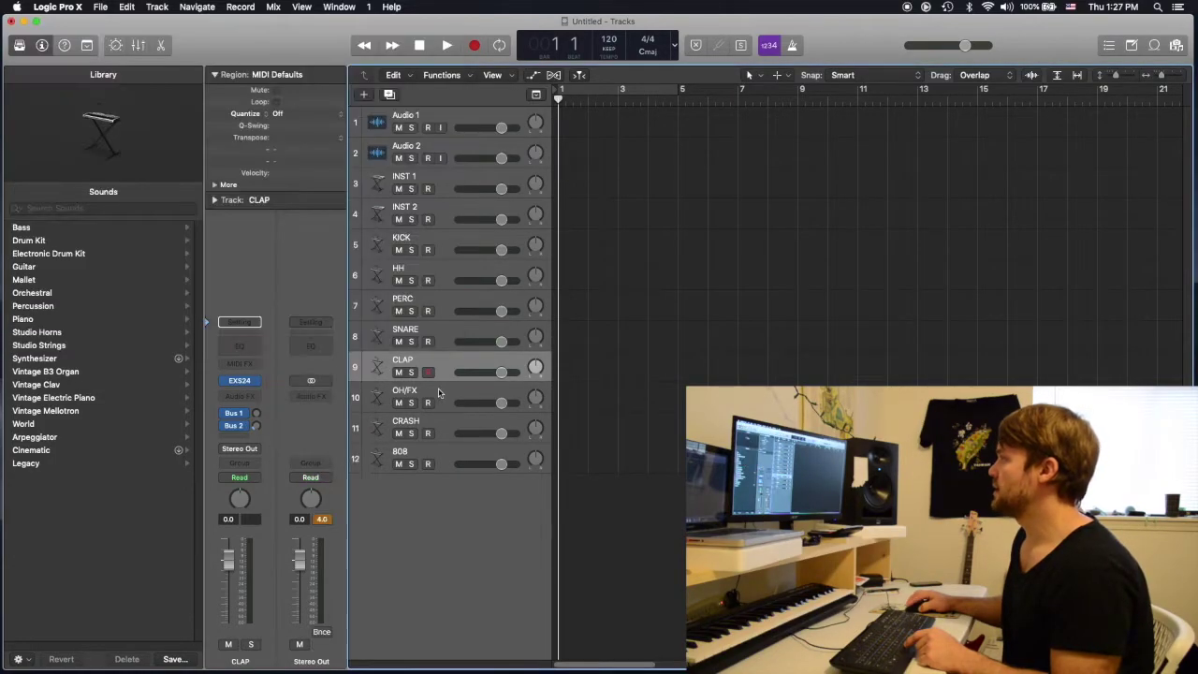
Load the CAP KIT - PERC/OH/FX instrument into the EXS24 sampler on the OH/FX track
left_click(446, 397)
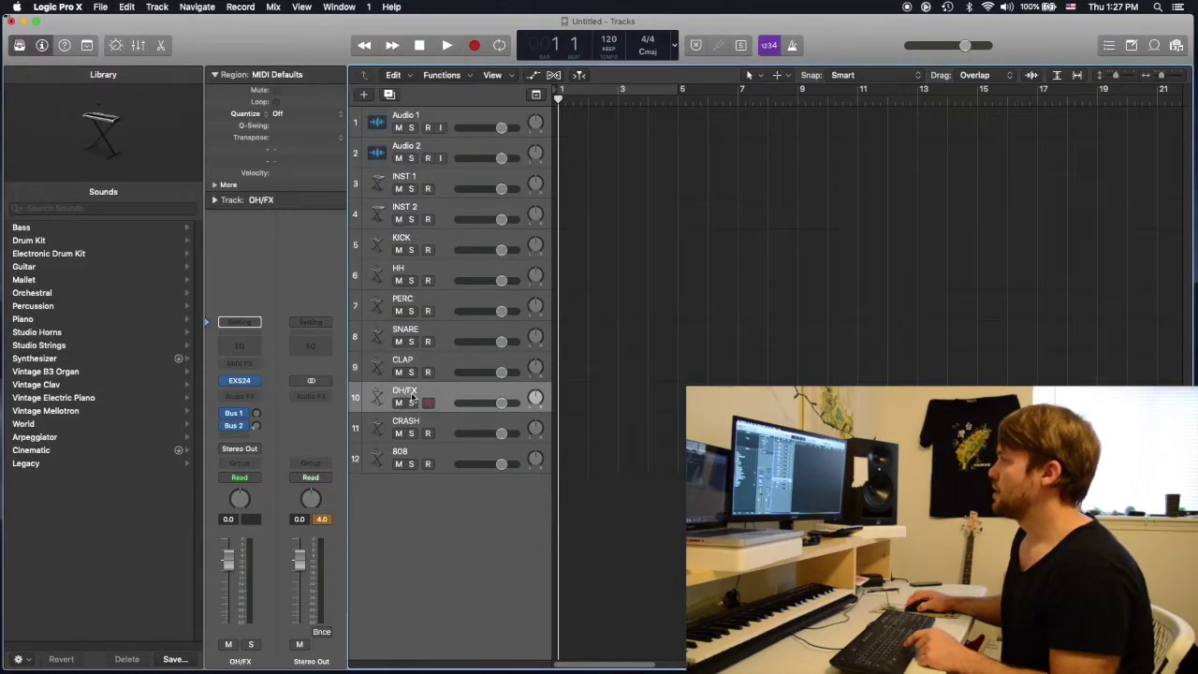
left_click(241, 384)
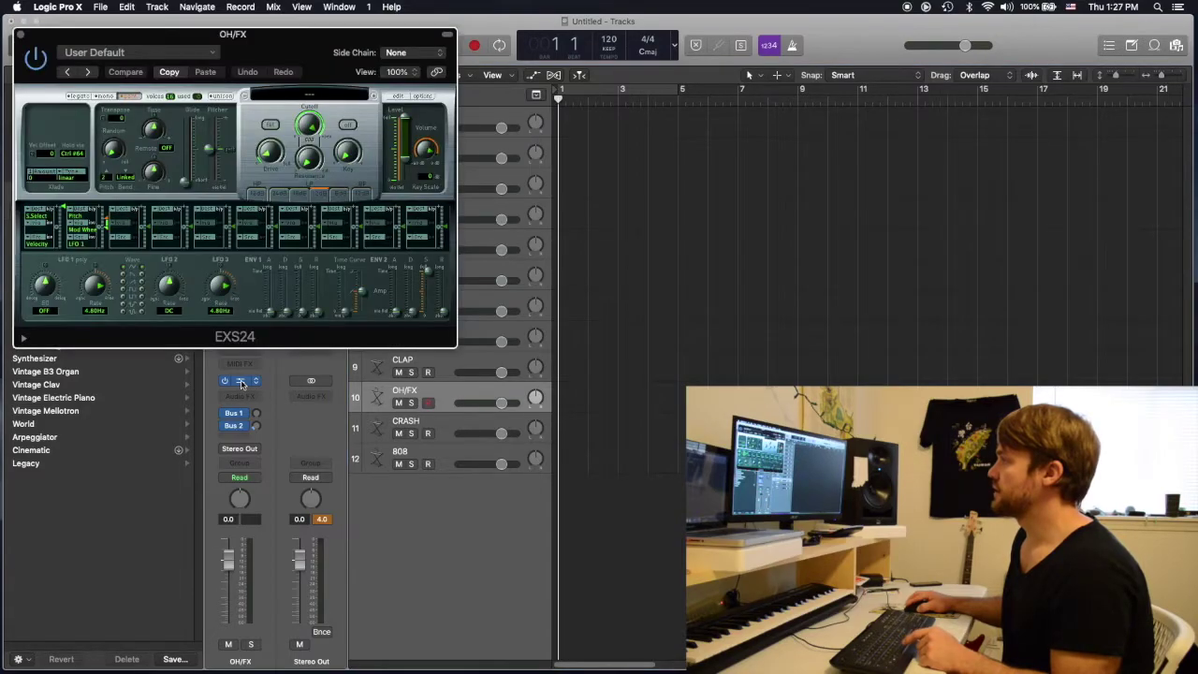
left_click(309, 95)
scroll(318, 375, "down", 5)
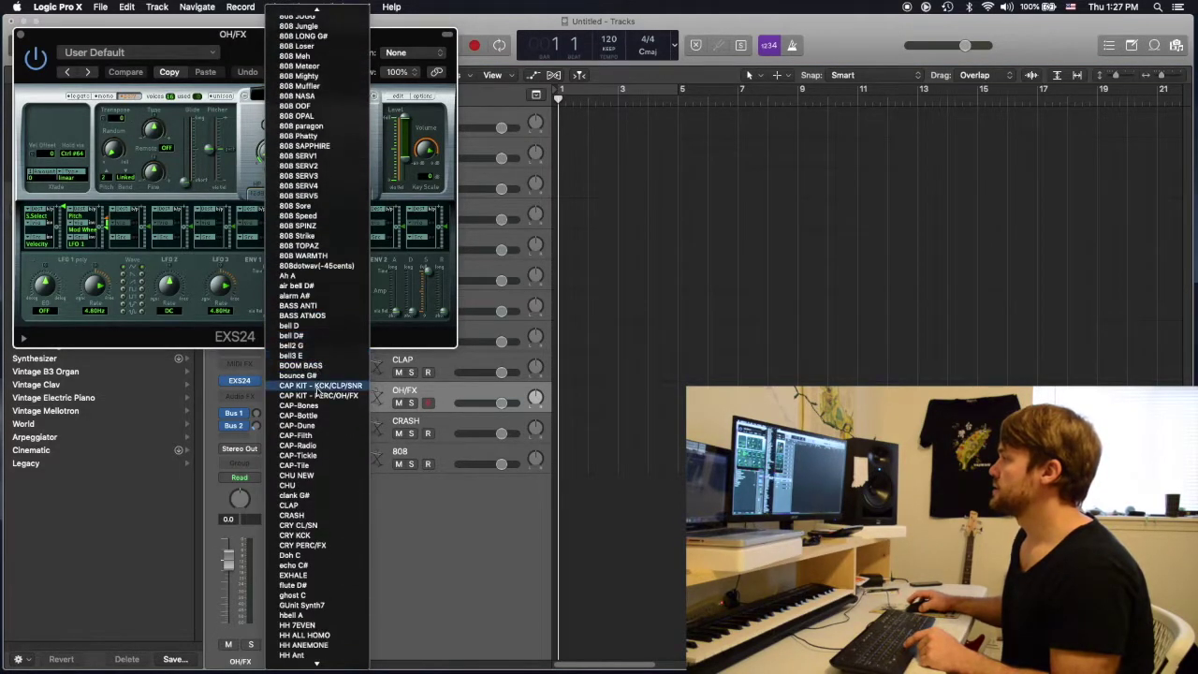
left_click(353, 399)
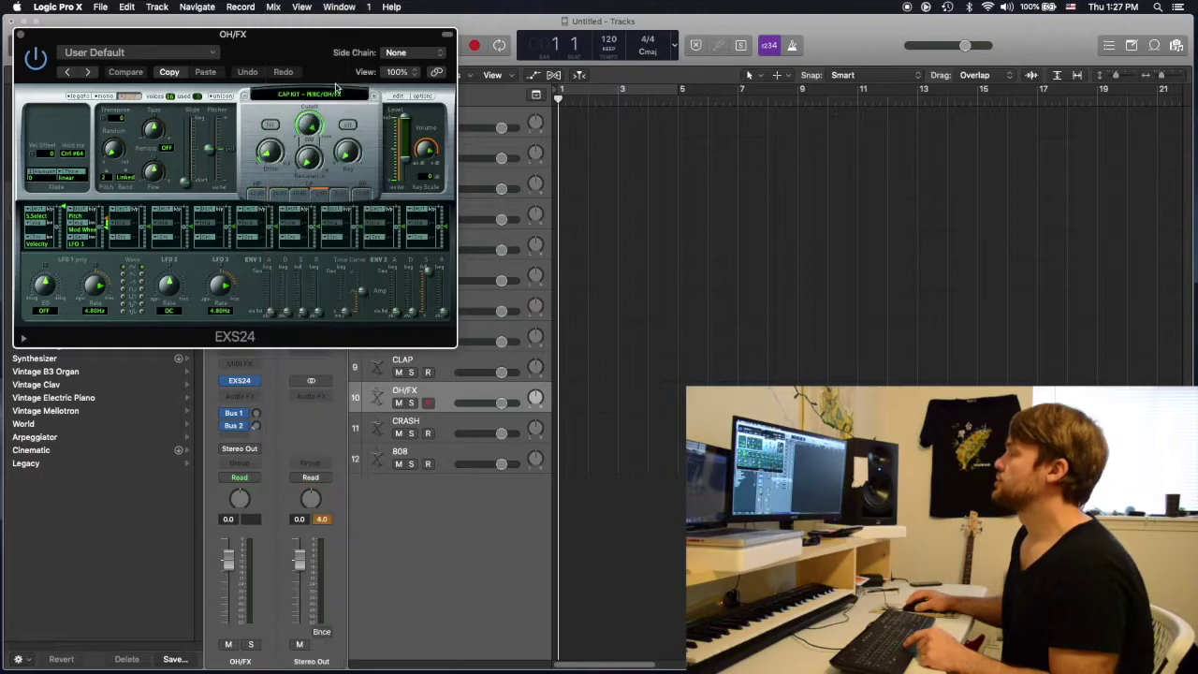
Audition the PERC/OH/FX kit's samples across the keyboard in the EXS24 Instrument Editor, and close the editor and sampler
left_click(397, 99)
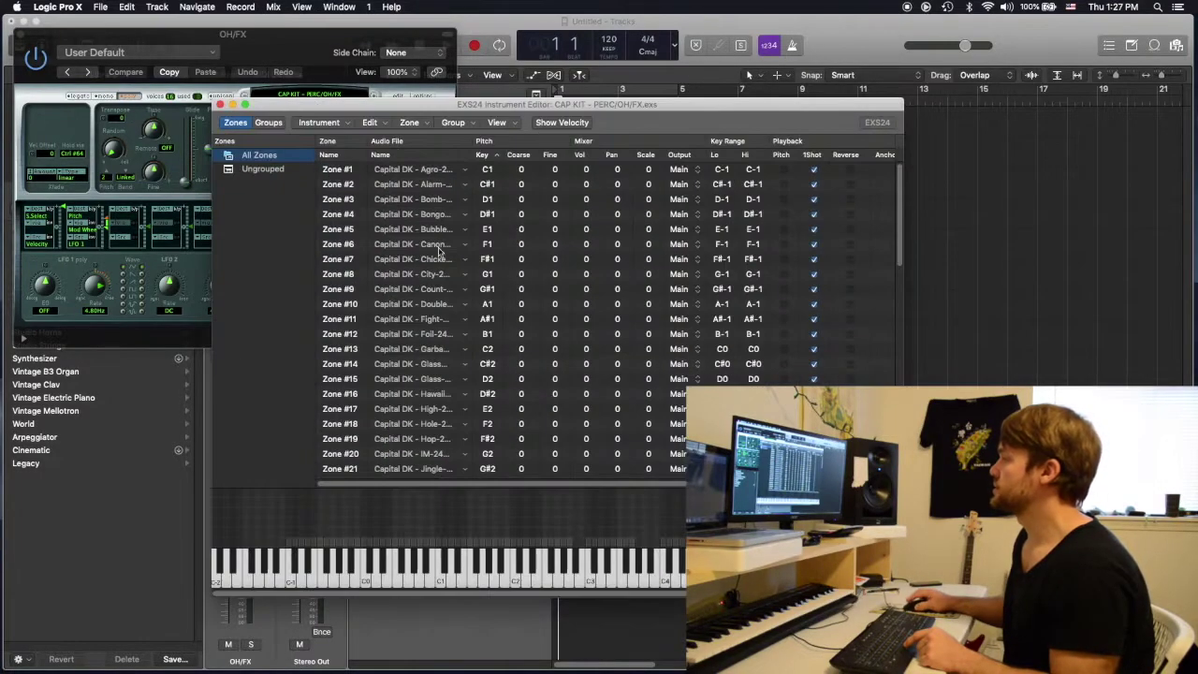
mouse_move(297, 562)
left_mouse_down()
mouse_move(309, 580)
mouse_move(566, 582)
mouse_move(552, 567)
mouse_move(307, 567)
left_mouse_up()
left_click_drag(591, 582, 613, 569)
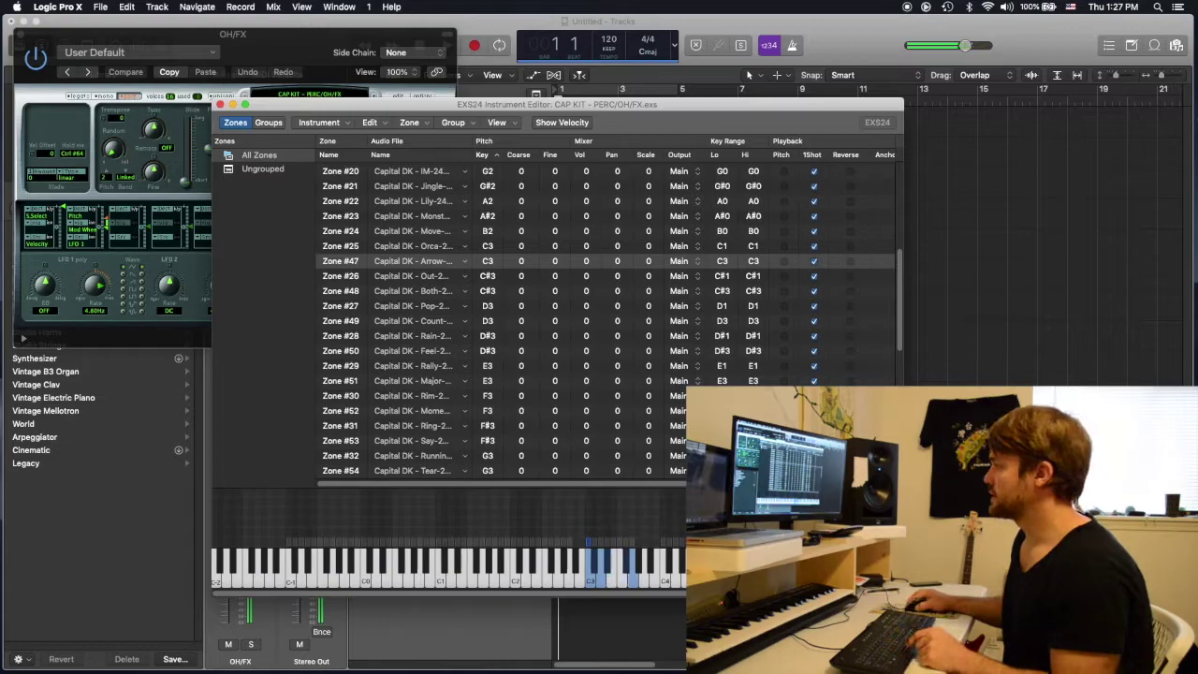
left_click(669, 577)
left_click_drag(708, 575, 668, 571)
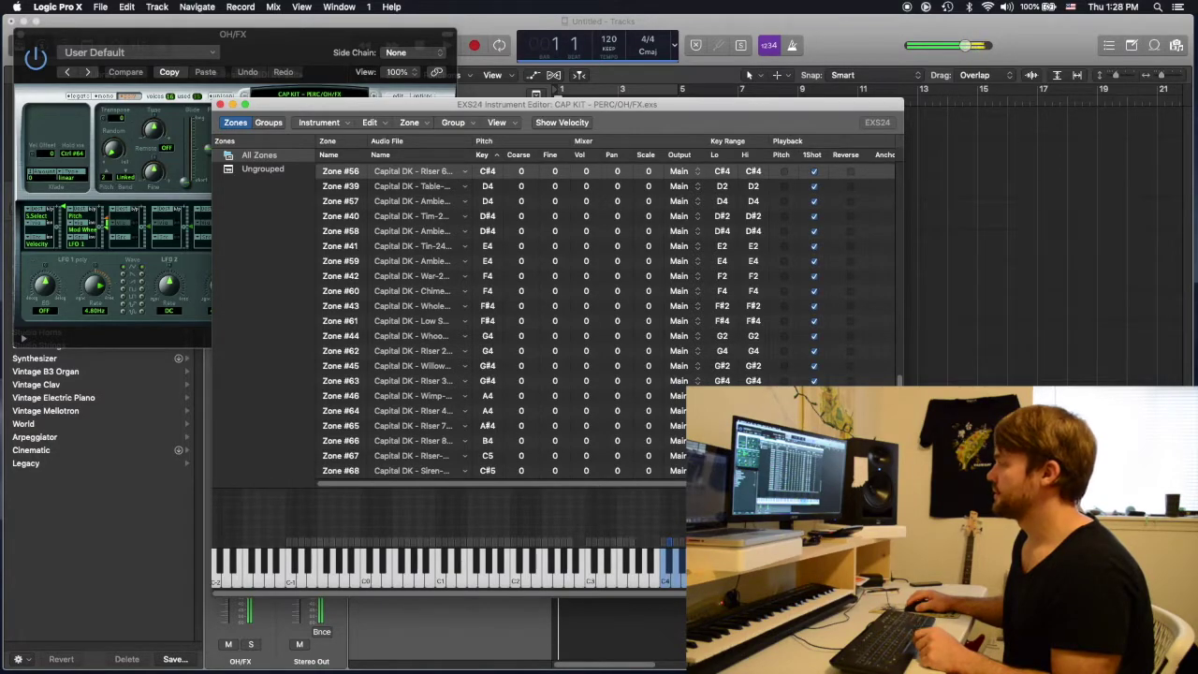
key("v")
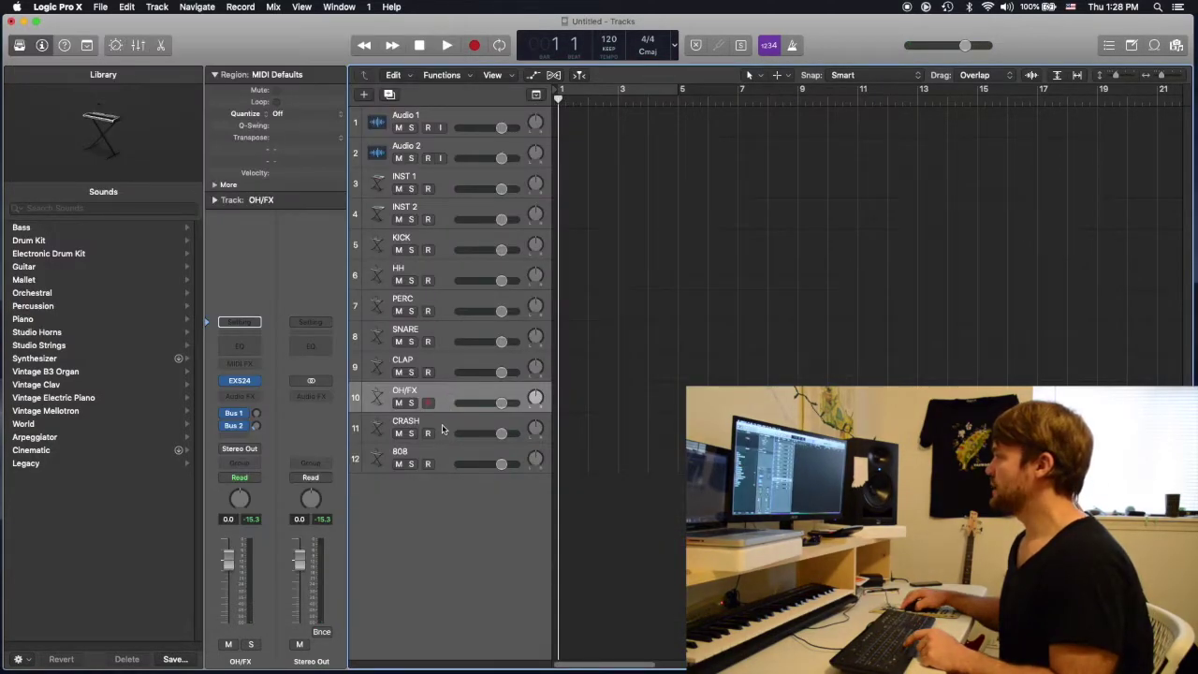
Load the CRASH instrument into the EXS24 sampler on the CRASH track and audition its samples in the Instrument Editor
left_click(443, 428)
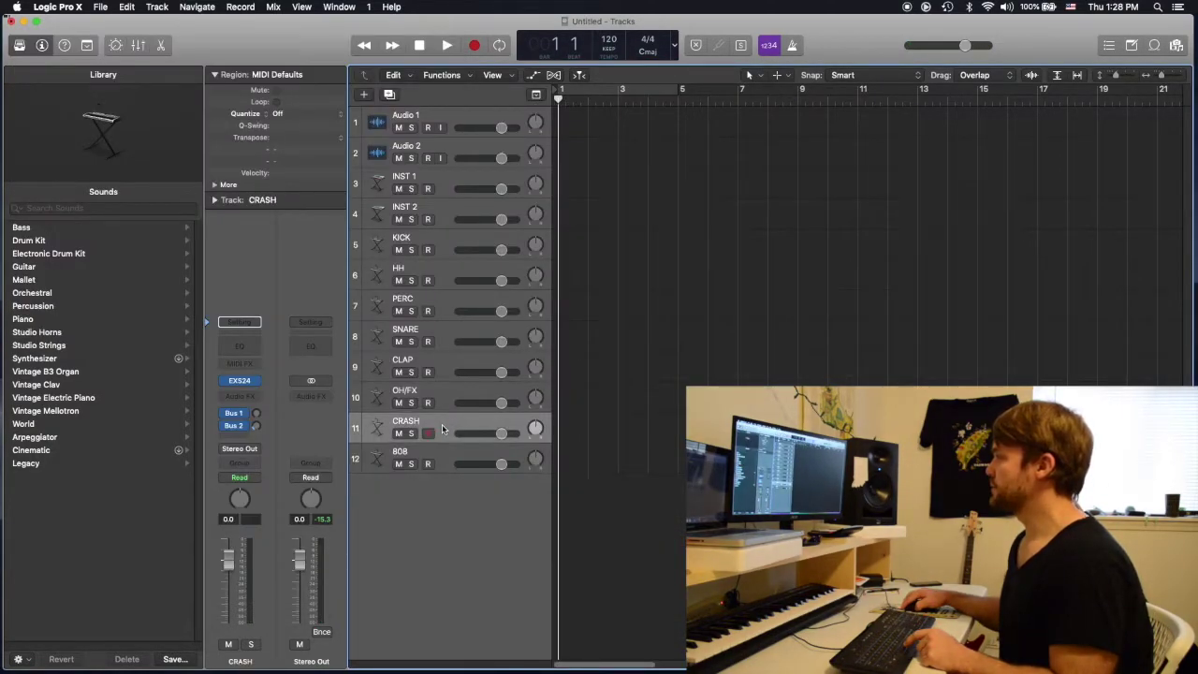
left_click(240, 384)
left_click(312, 94)
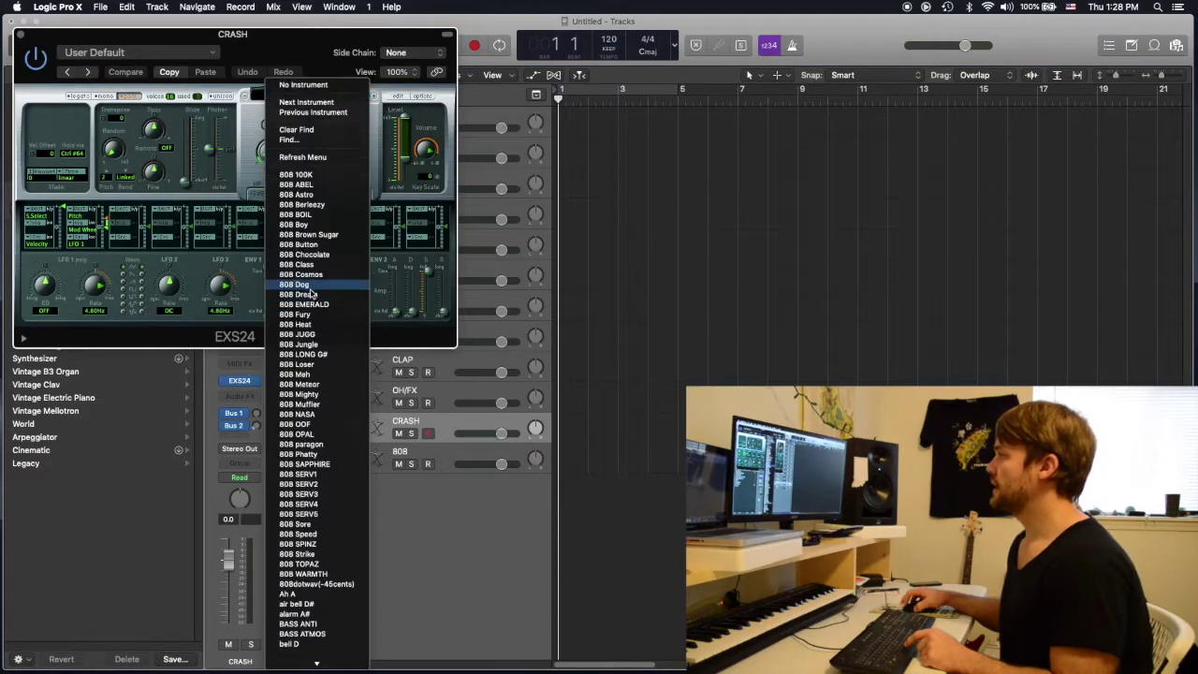
scroll(311, 295, "down", 15)
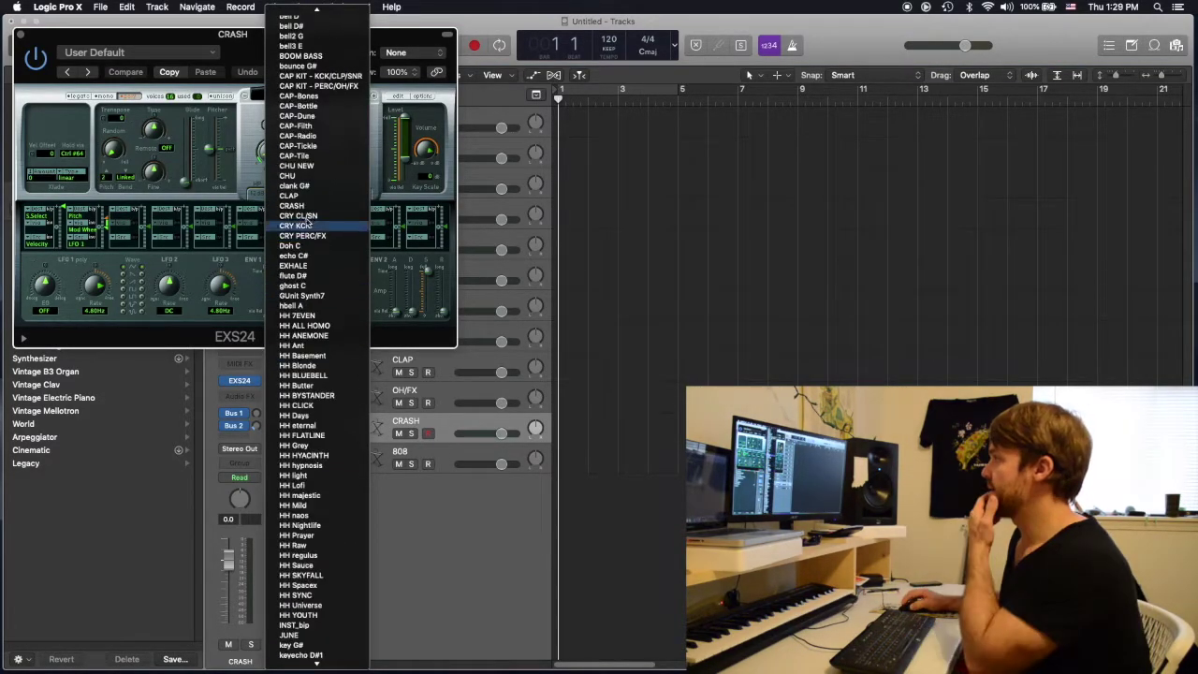
left_click(298, 205)
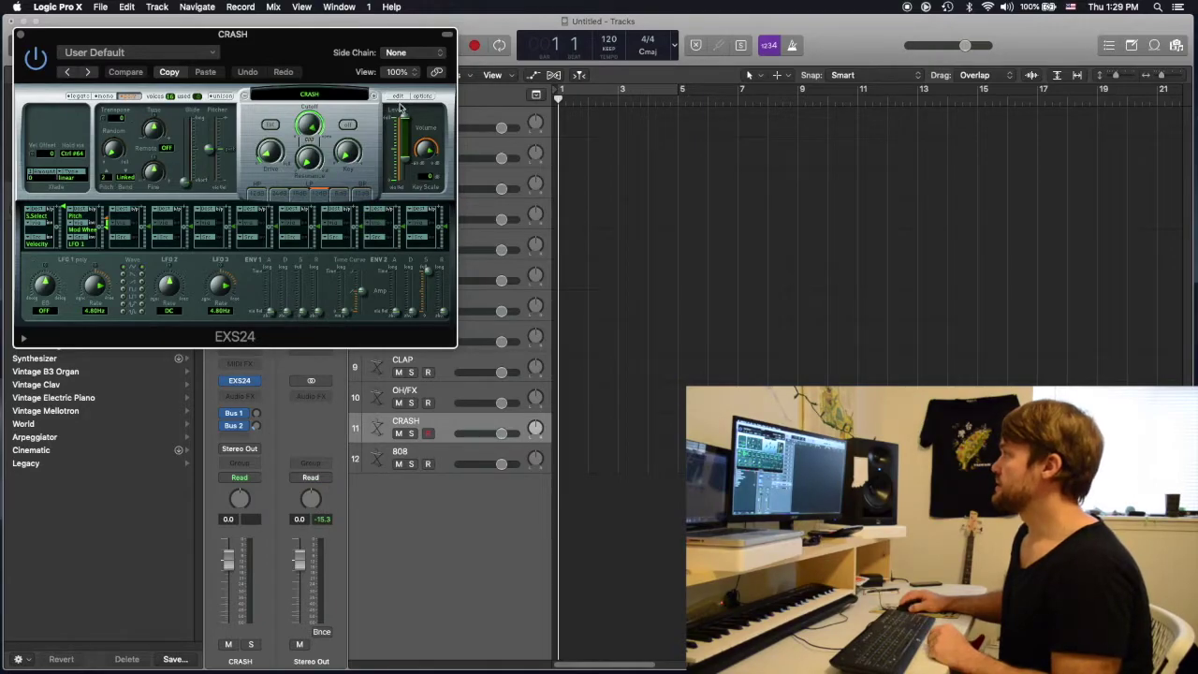
left_click(400, 95)
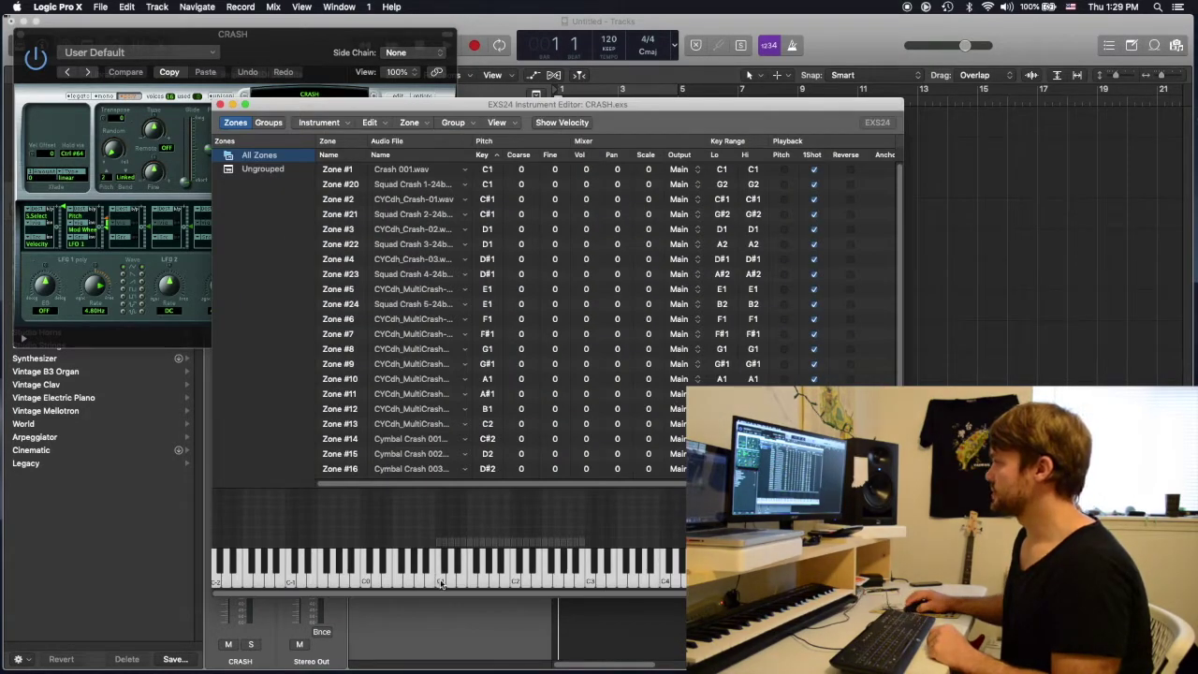
left_click_drag(441, 583, 576, 583)
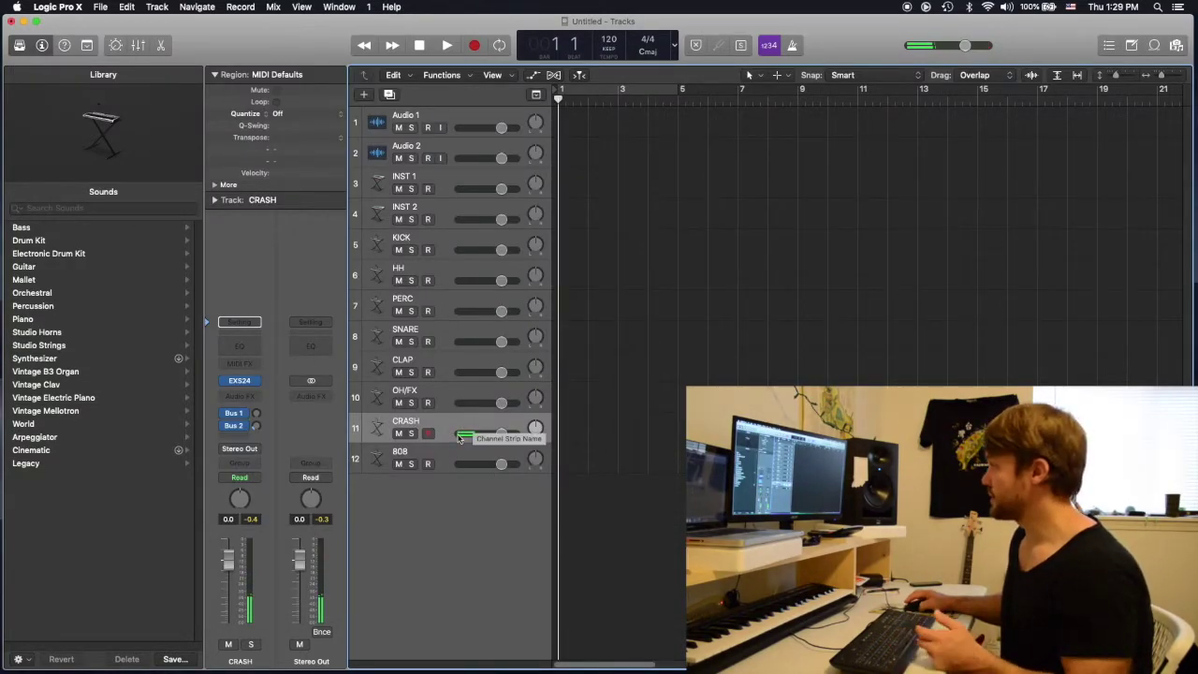
Load the 808 SERV5 instrument into the EXS24 sampler on the 808 track
left_click(449, 457)
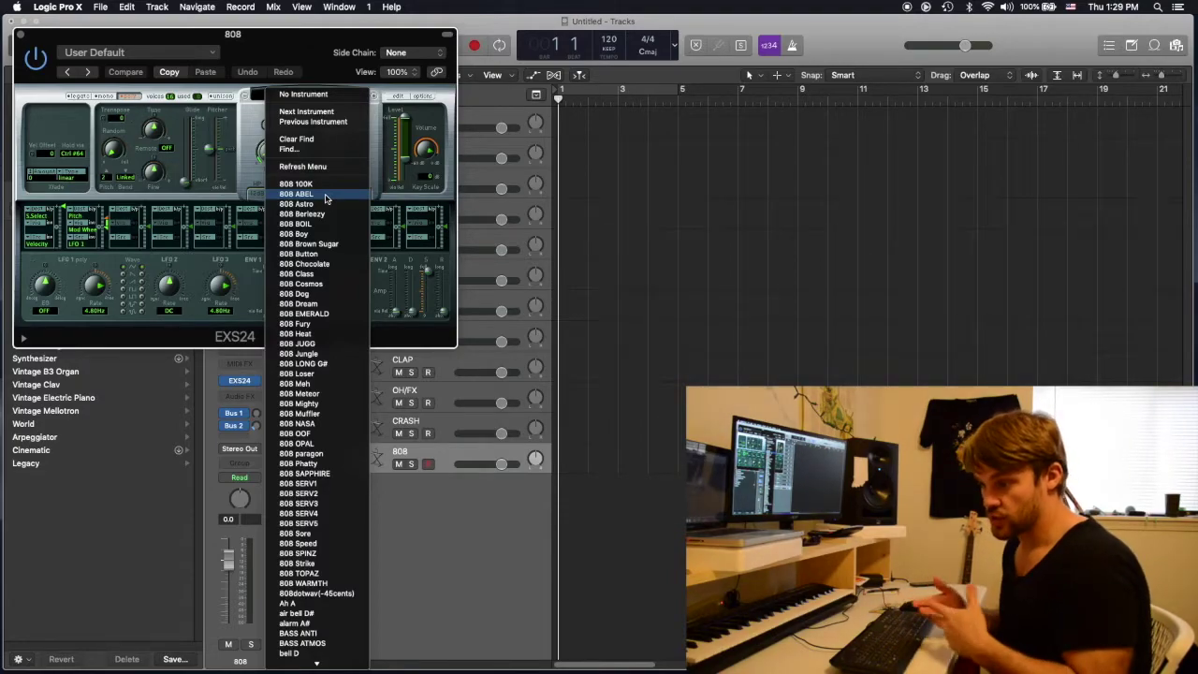
left_click(316, 517)
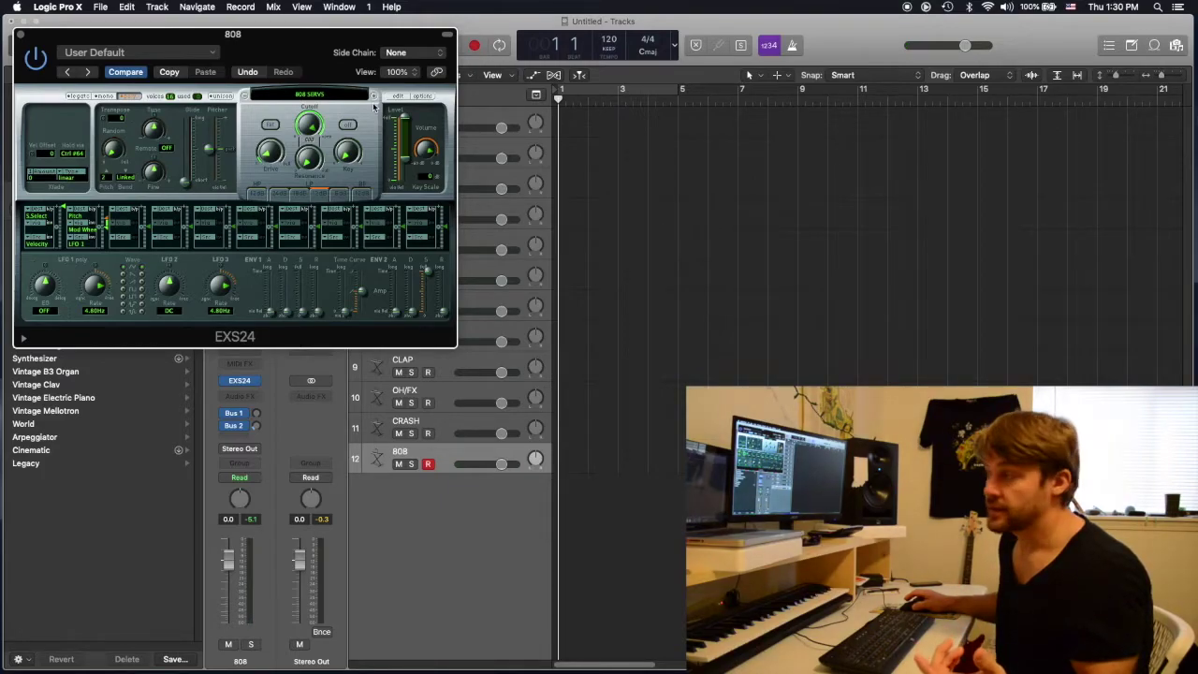
Switch the 808 sampler to legato mode and slightly raise its glide and ENV 2 release, closing the sampler
left_click(81, 97)
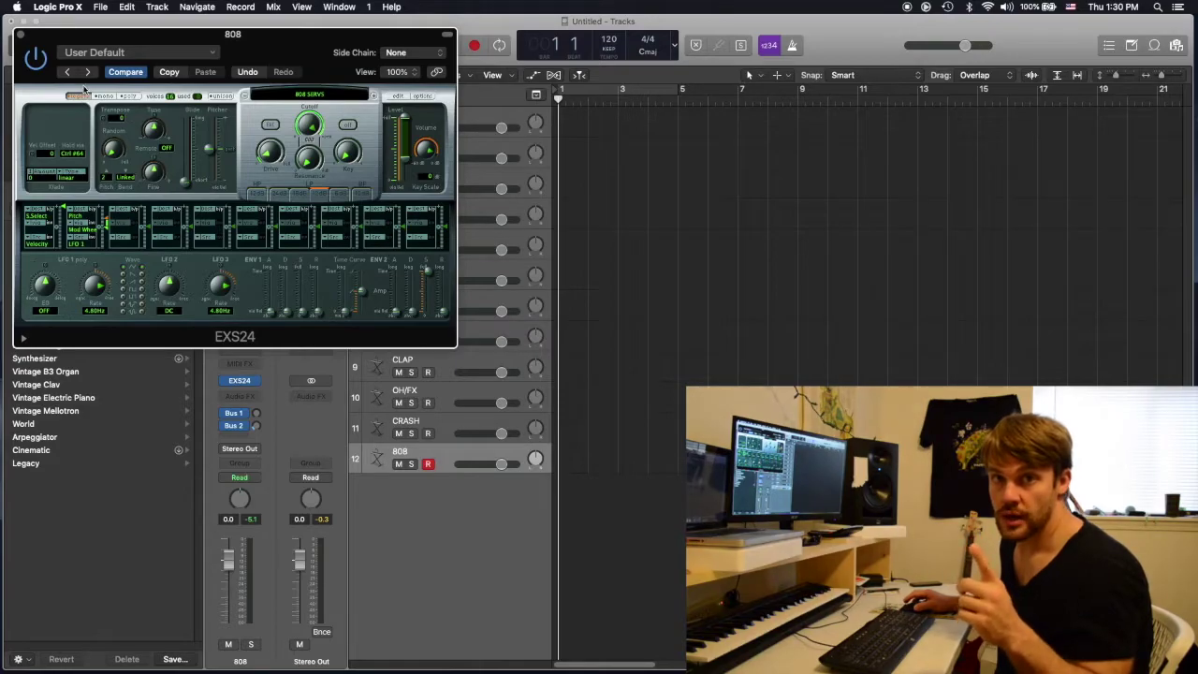
left_click_drag(187, 186, 187, 174)
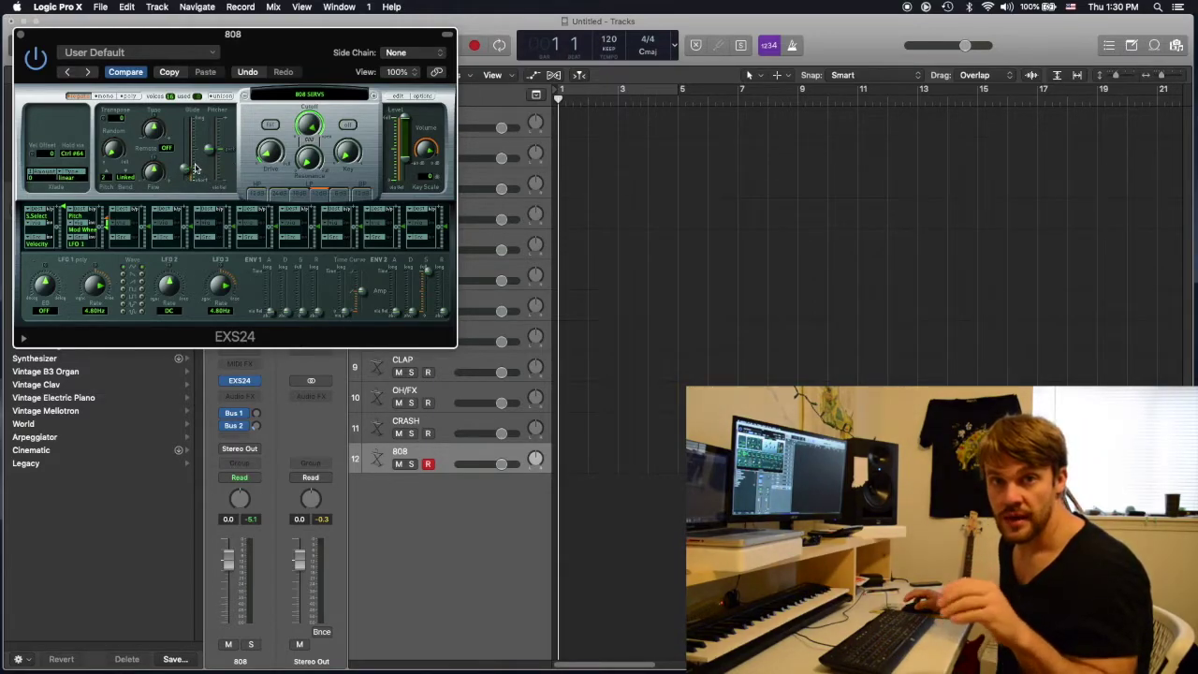
left_click_drag(446, 312, 447, 312)
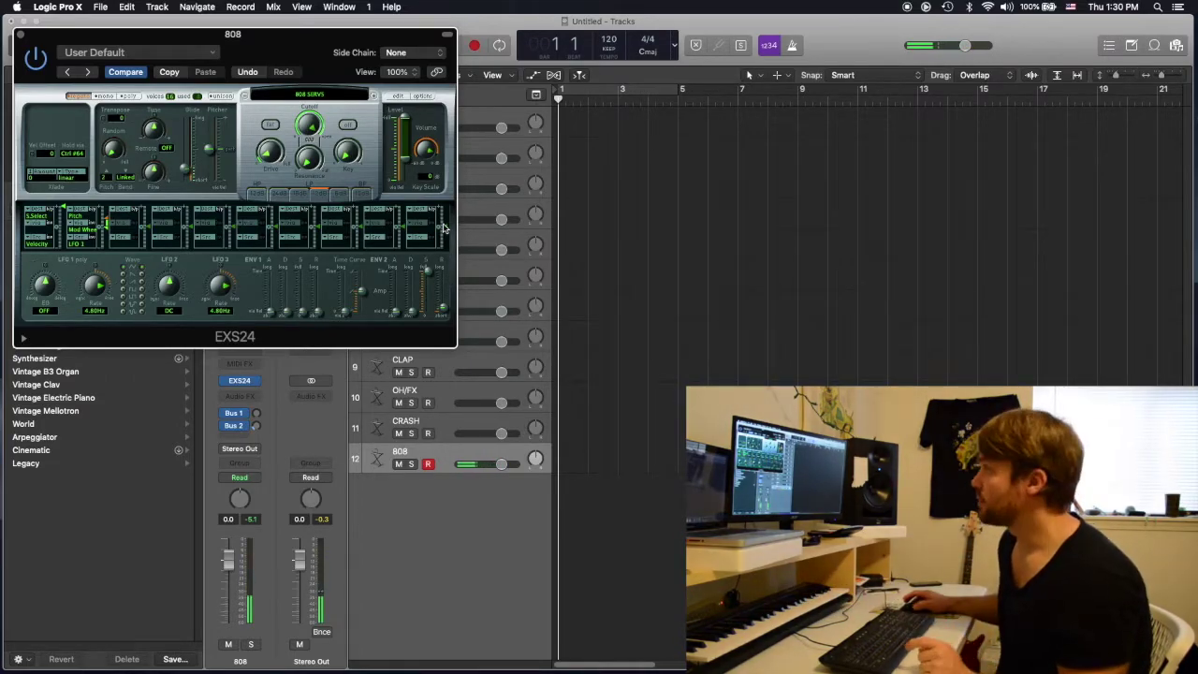
key("super+w")
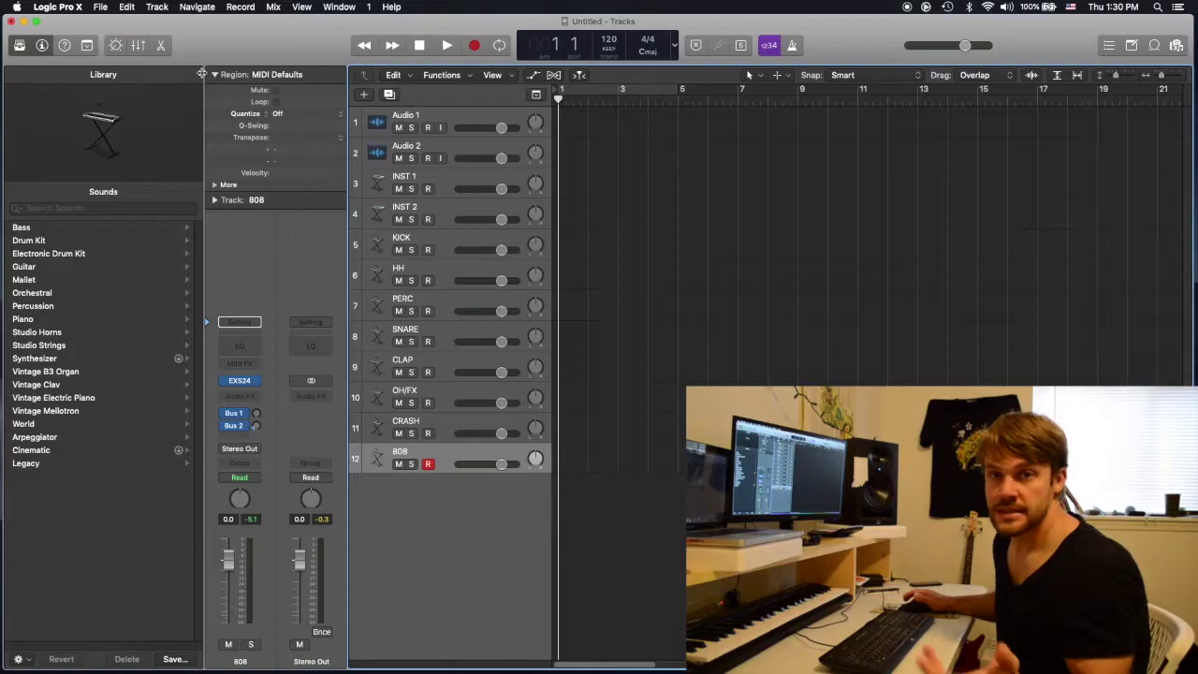
left_click(436, 302)
left_click(239, 380)
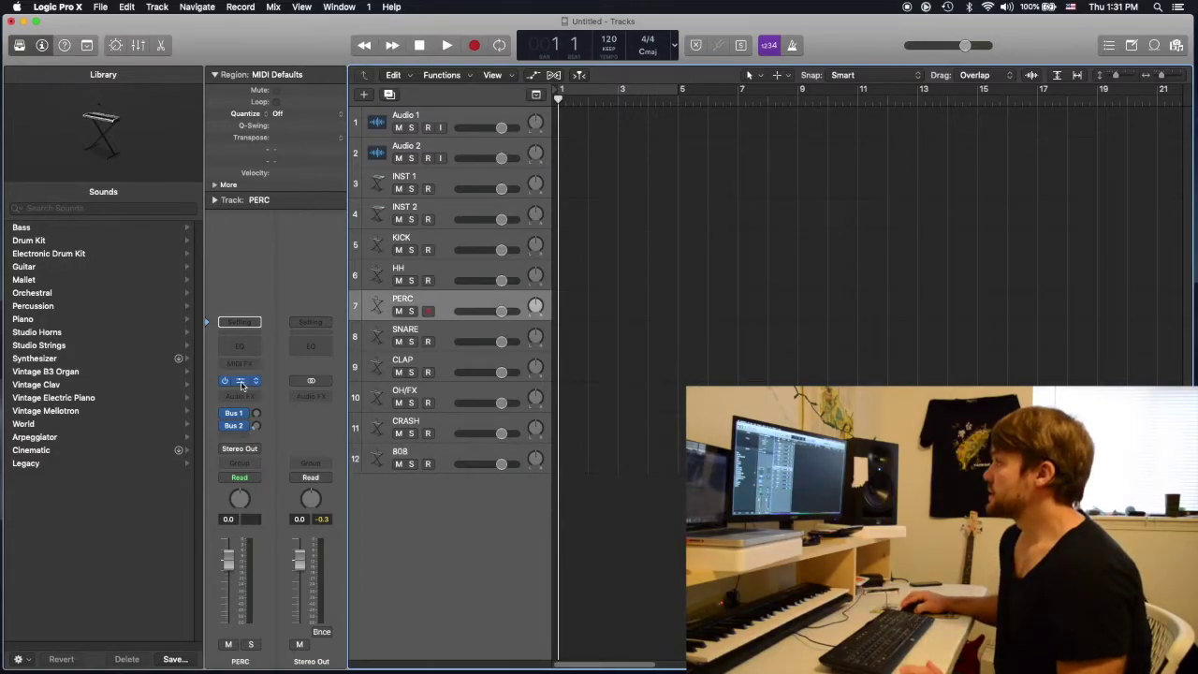
left_click(285, 88)
key("Escape")
Load the HH Grey instrument into the EXS24 sampler on the HH track and check its zone in the Instrument Editor
key("Up")
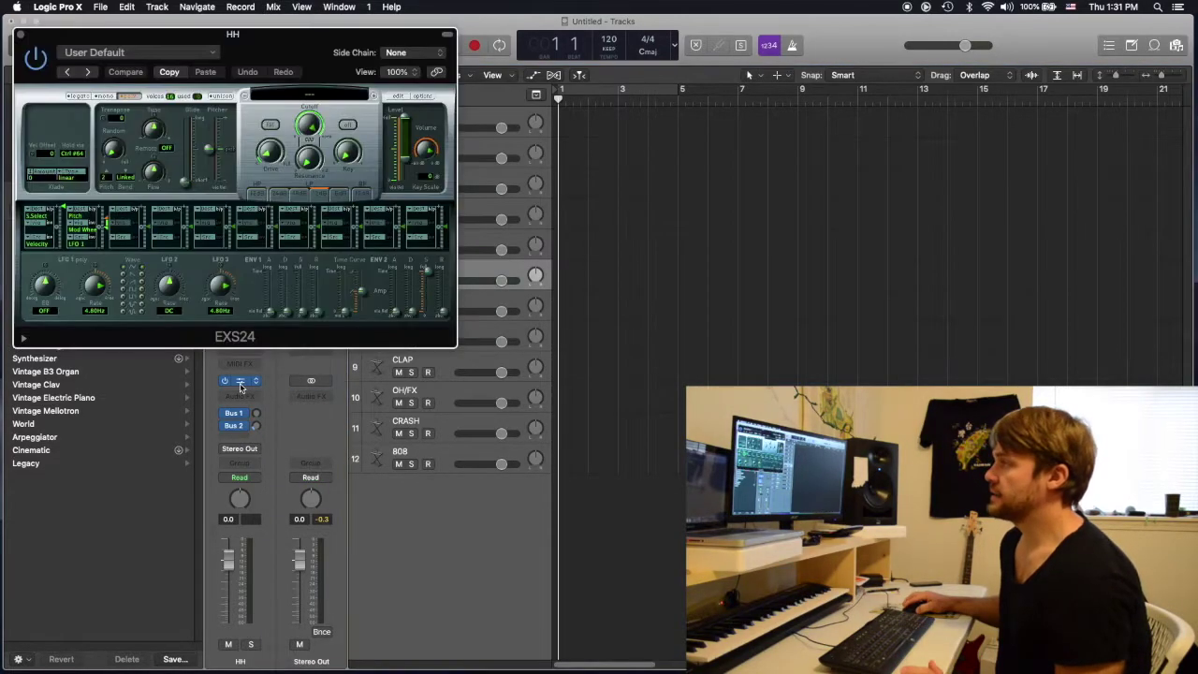
left_click(318, 95)
scroll(318, 533, "down", 5)
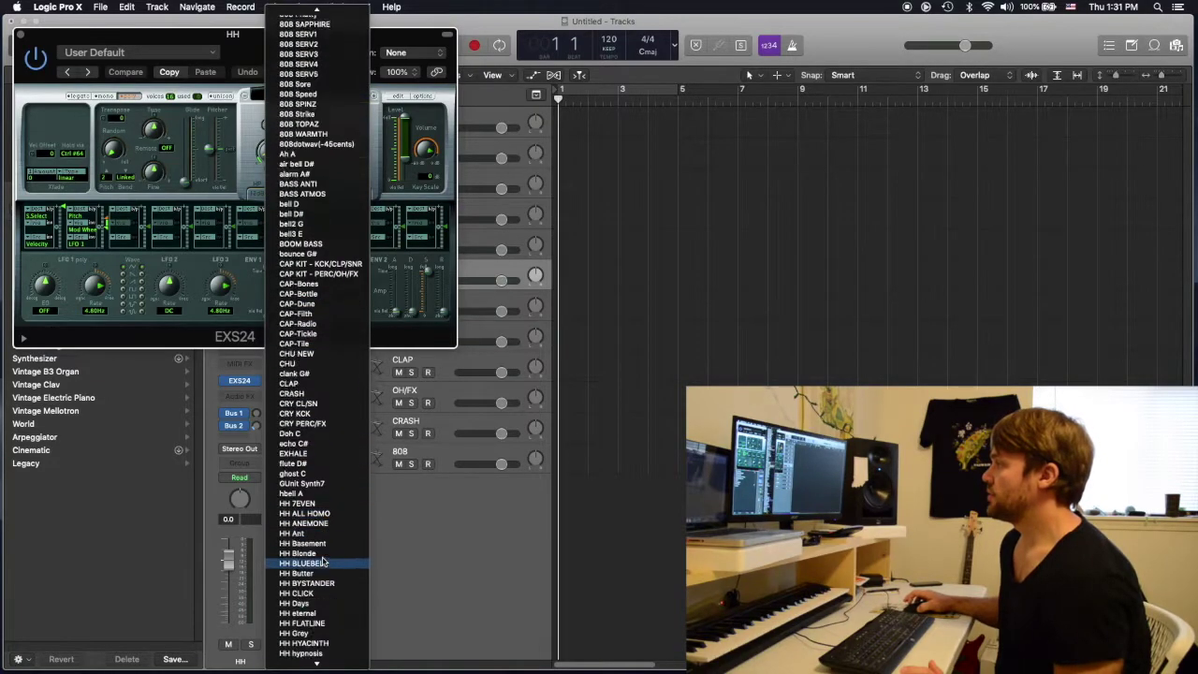
scroll(321, 559, "down", 1)
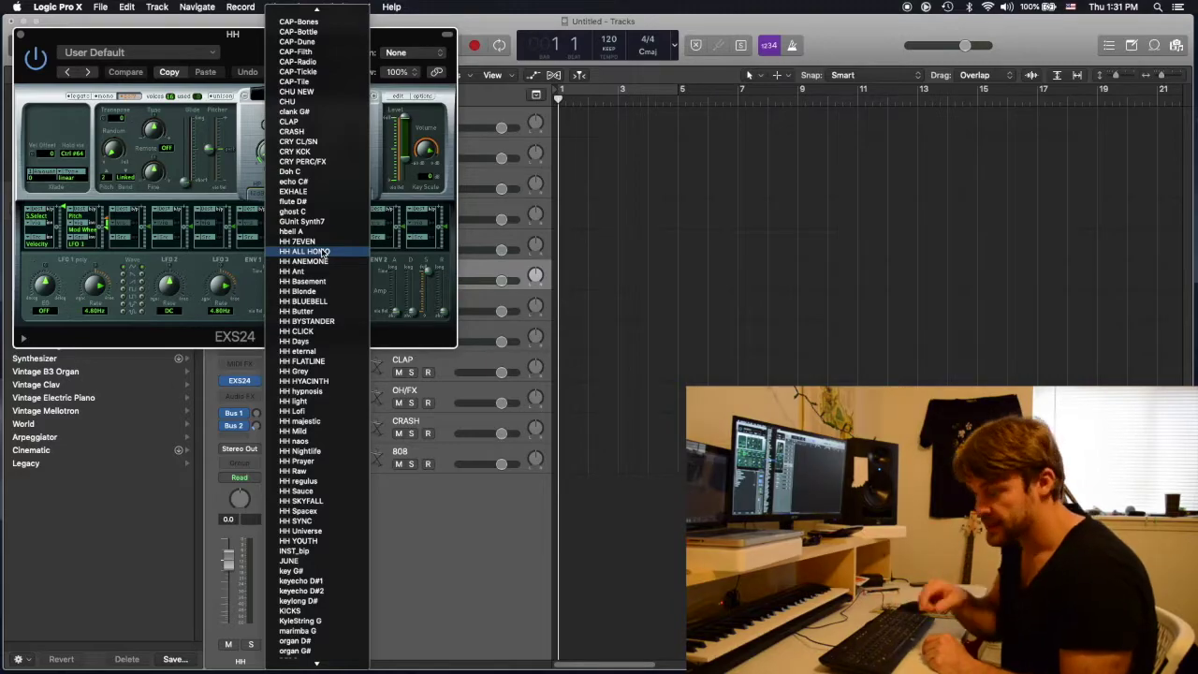
left_click(300, 372)
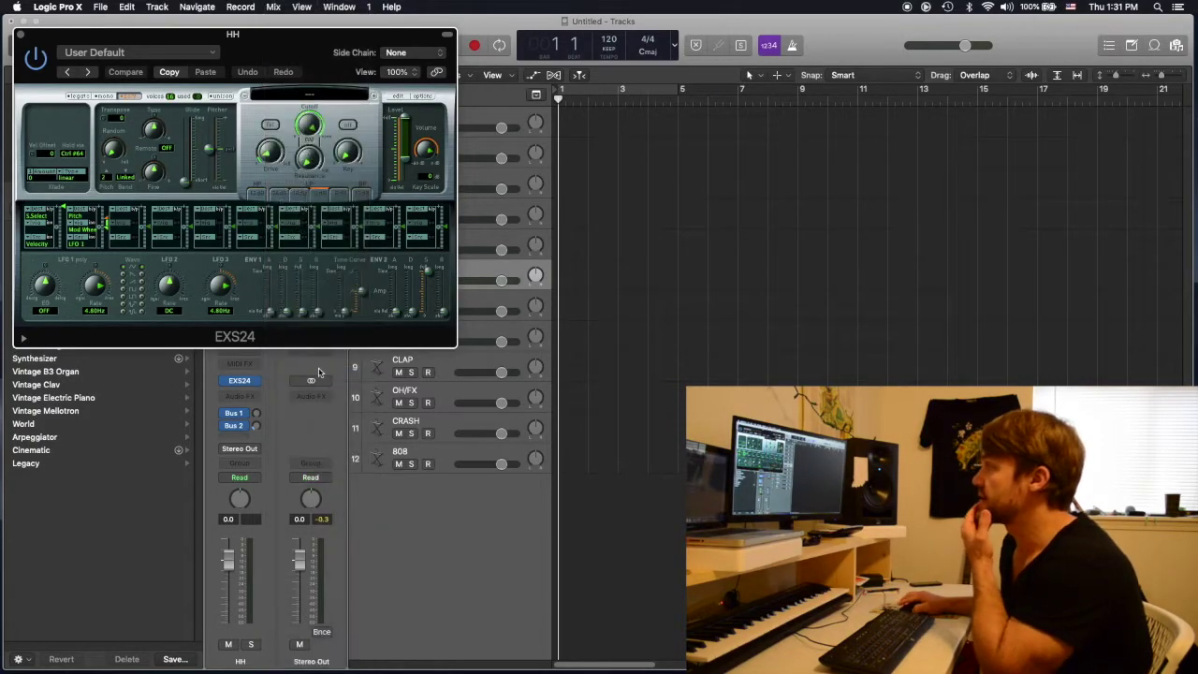
left_click(397, 97)
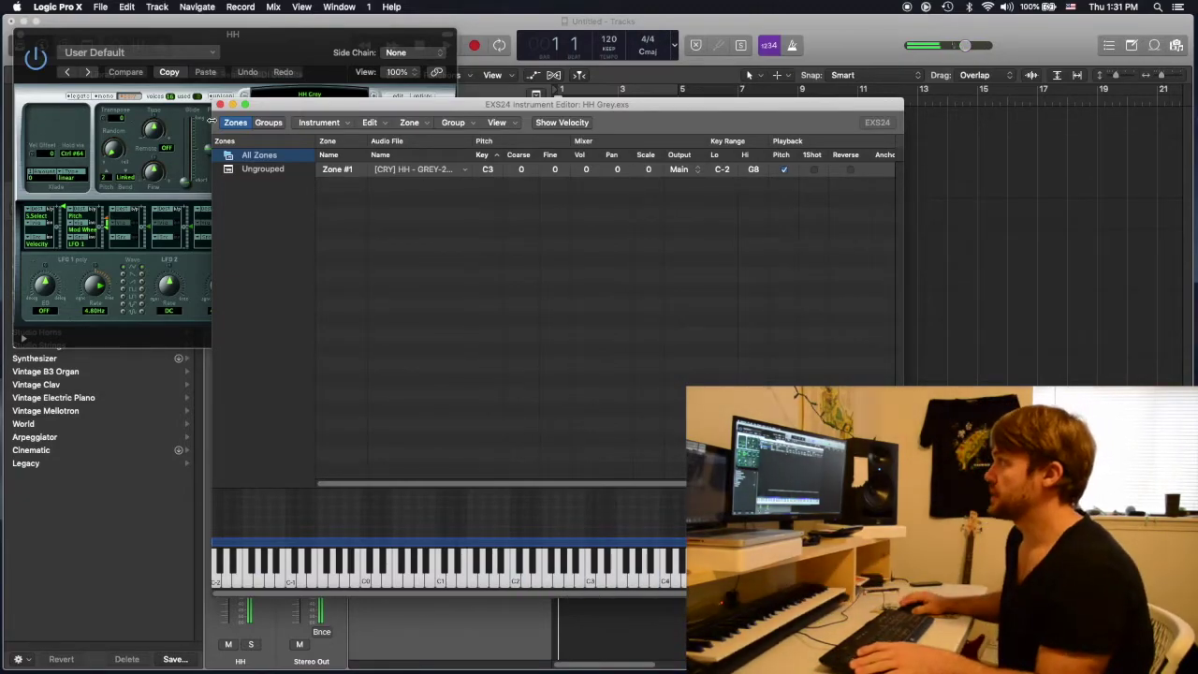
left_click(221, 106)
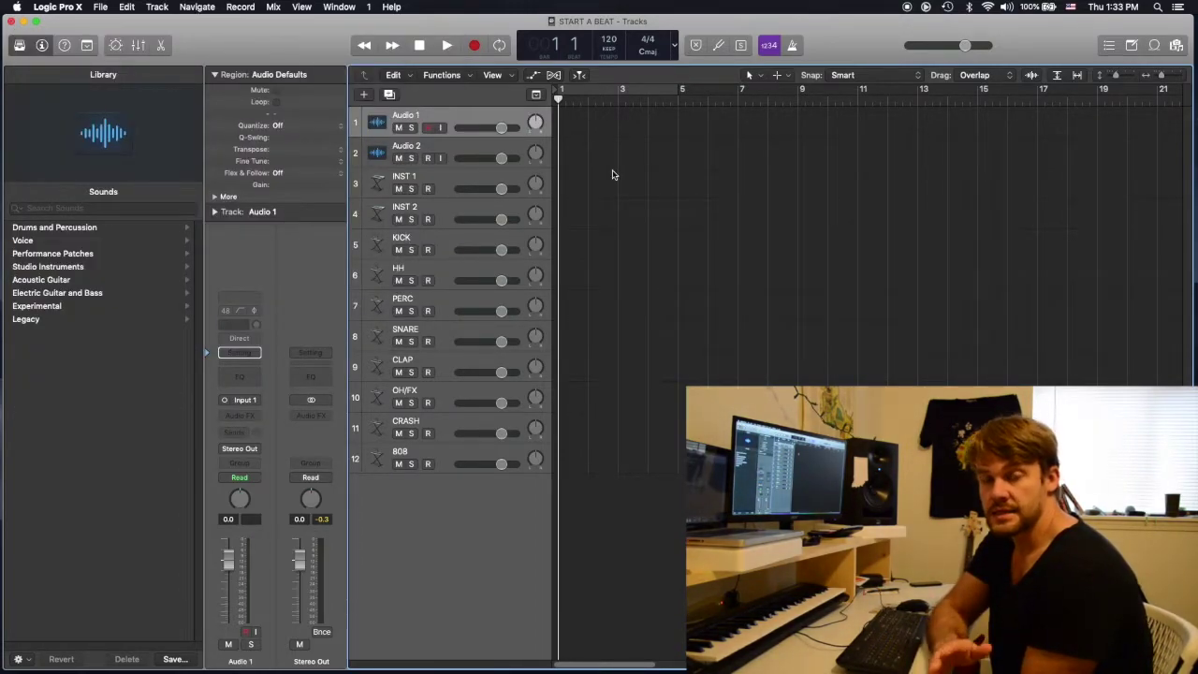
Add a Channel EQ to the 808 track with a high cut at about 1600 Hz and a low cut at about 27 Hz
left_click(449, 458)
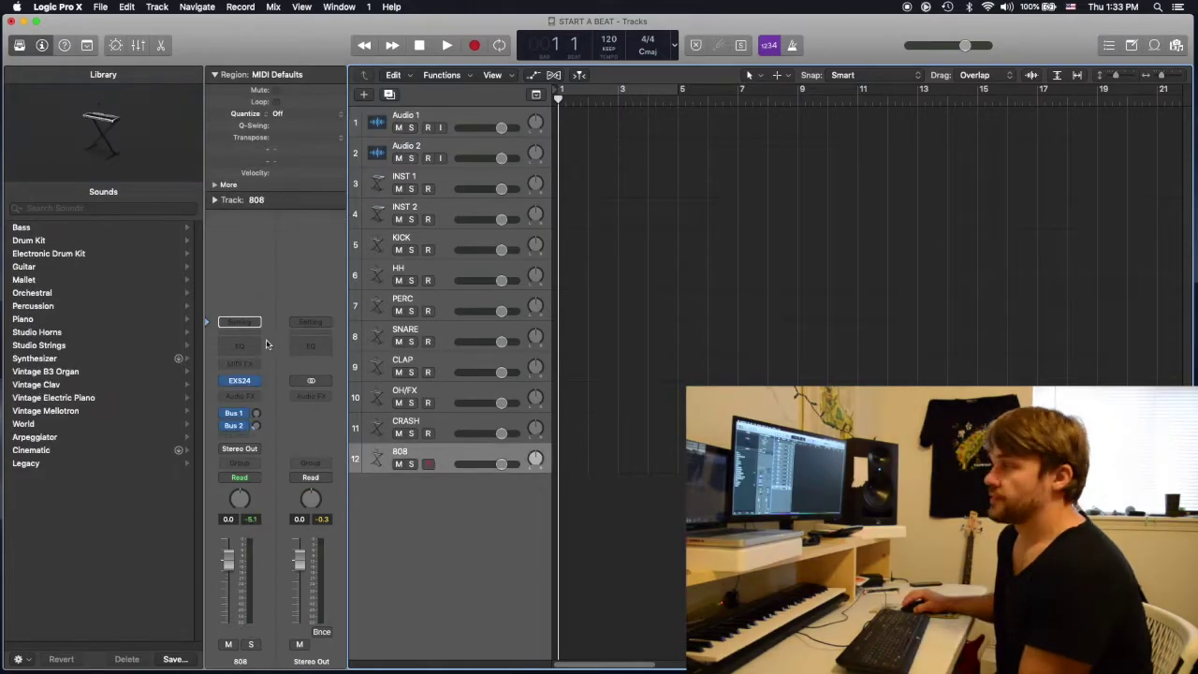
left_click(241, 345)
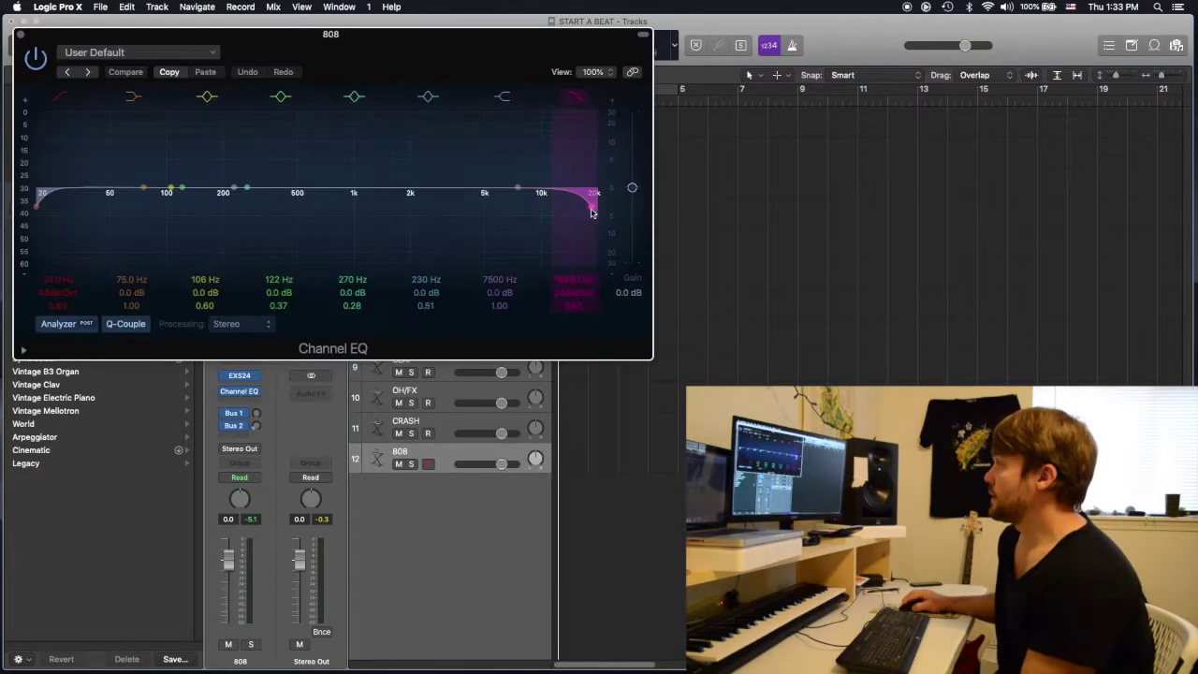
left_click_drag(592, 209, 377, 210)
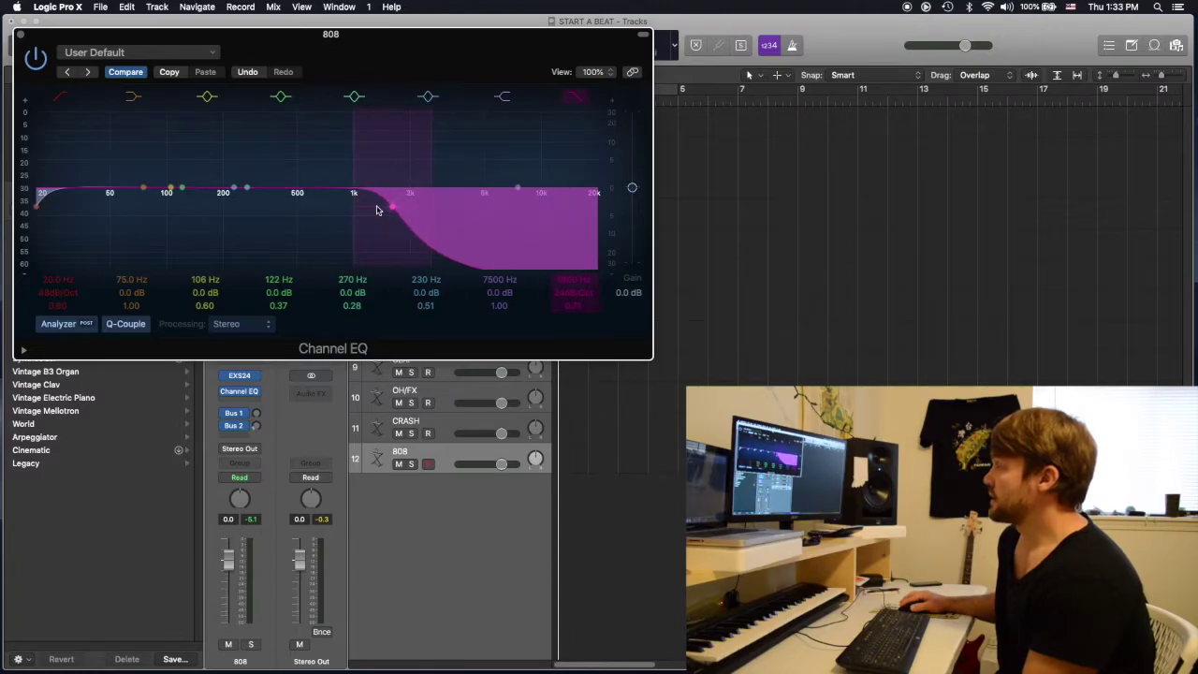
left_click(20, 37)
left_click(239, 391)
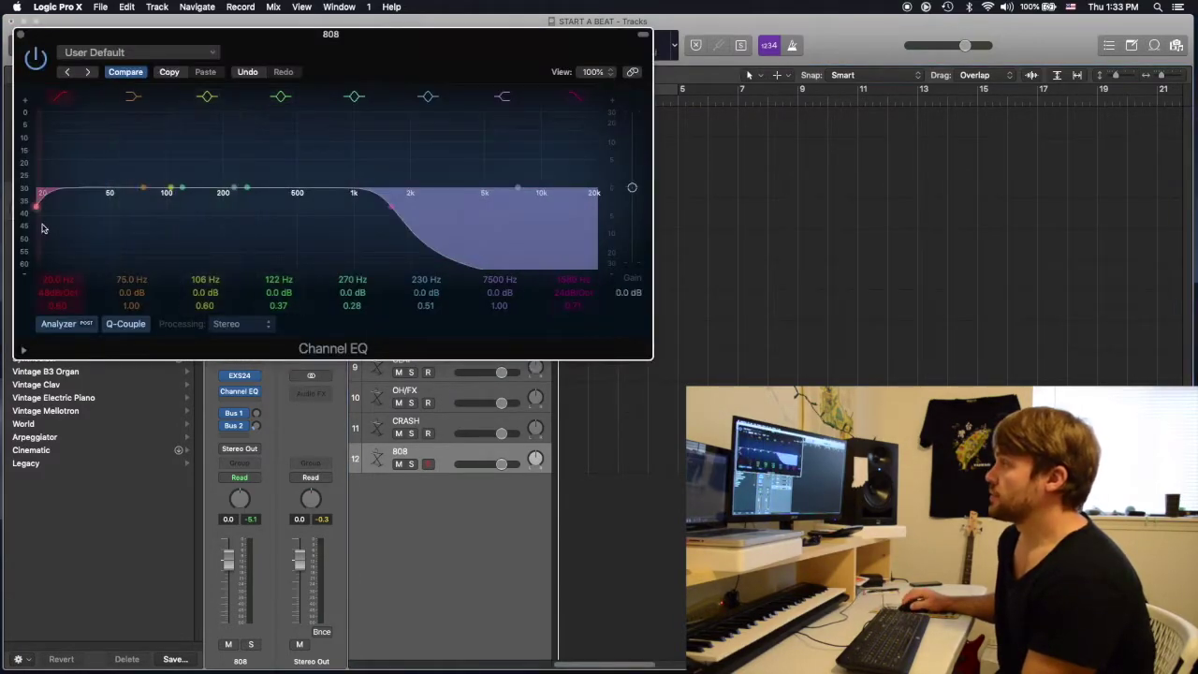
left_click_drag(35, 210, 64, 212)
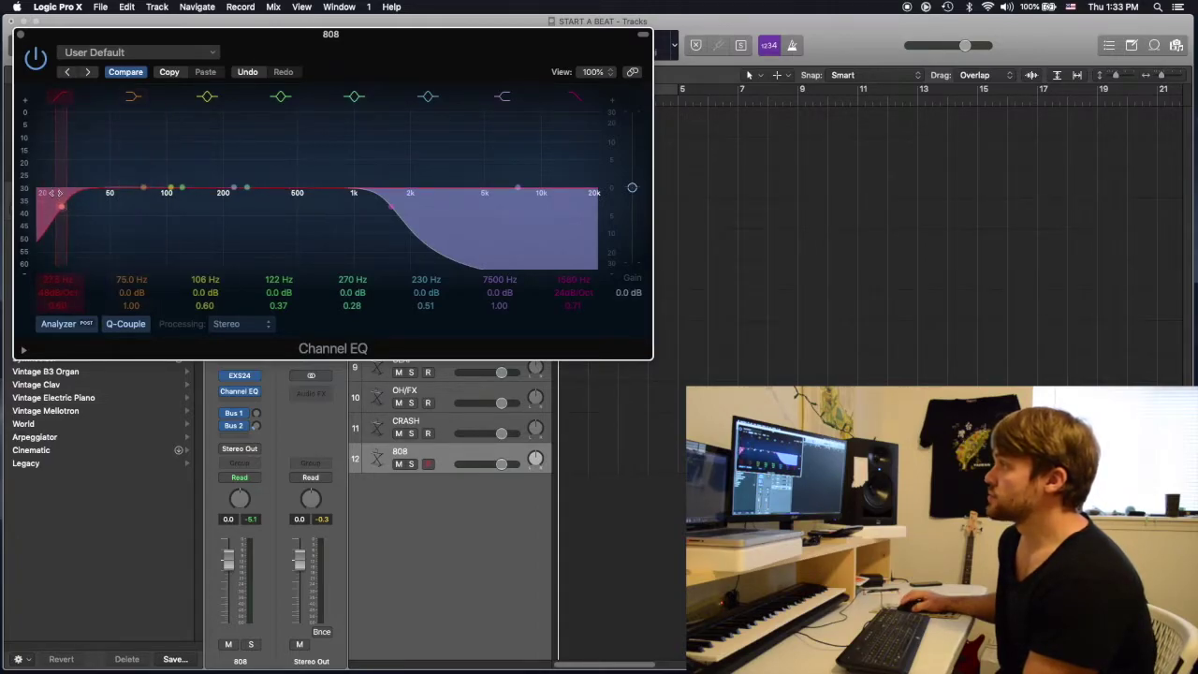
left_click(20, 37)
Add a Channel EQ to the HH track with the low cut at 420 Hz, and close the EQ
left_click(416, 272)
left_click(242, 347)
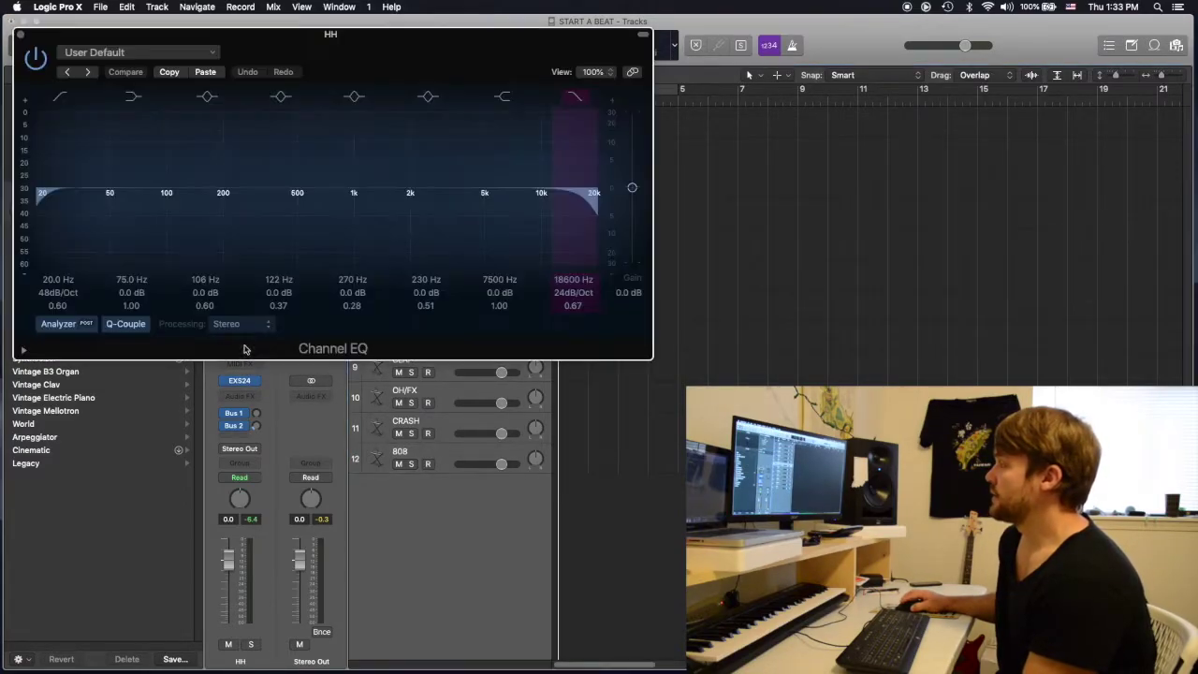
left_click(39, 212)
left_click_drag(39, 212, 283, 208)
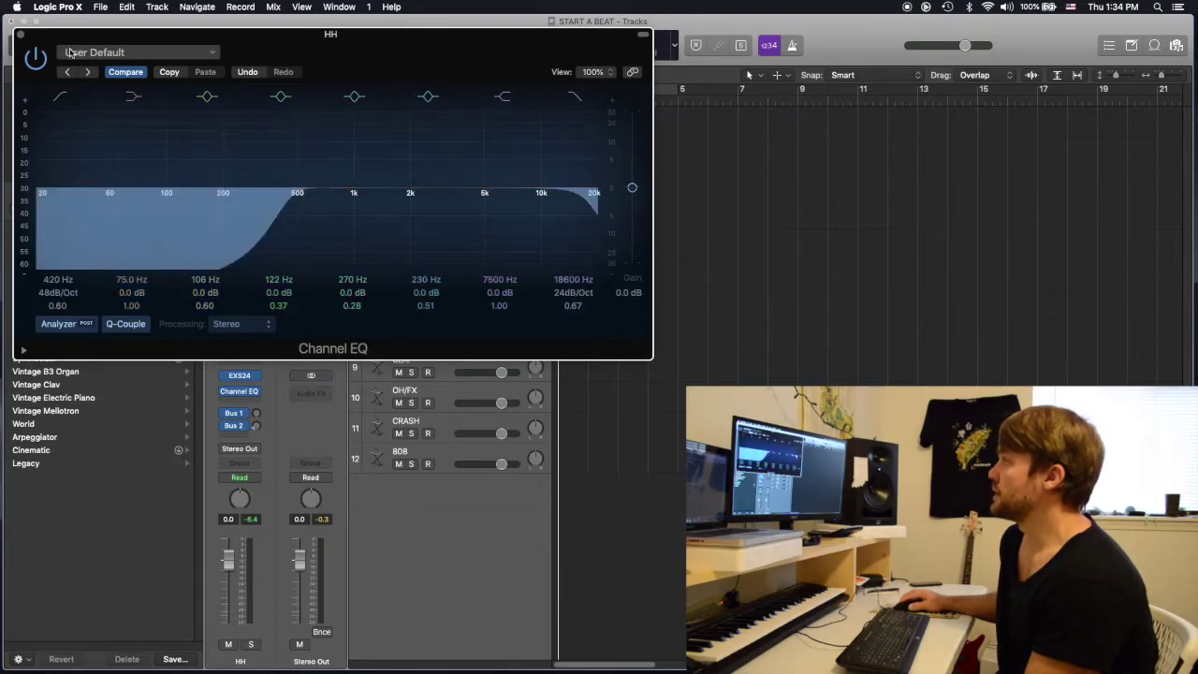
left_click(20, 36)
Add a Channel EQ to the SNARE track, raise its low cut frequency, and close the EQ
left_click(445, 338)
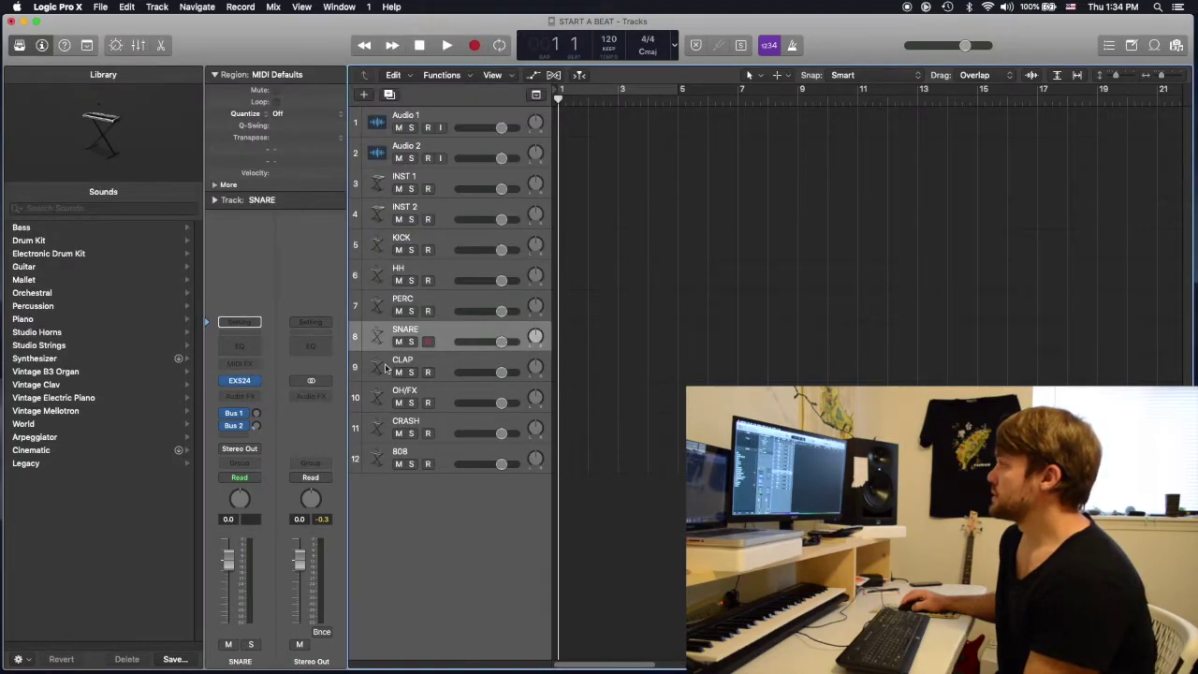
left_click(240, 345)
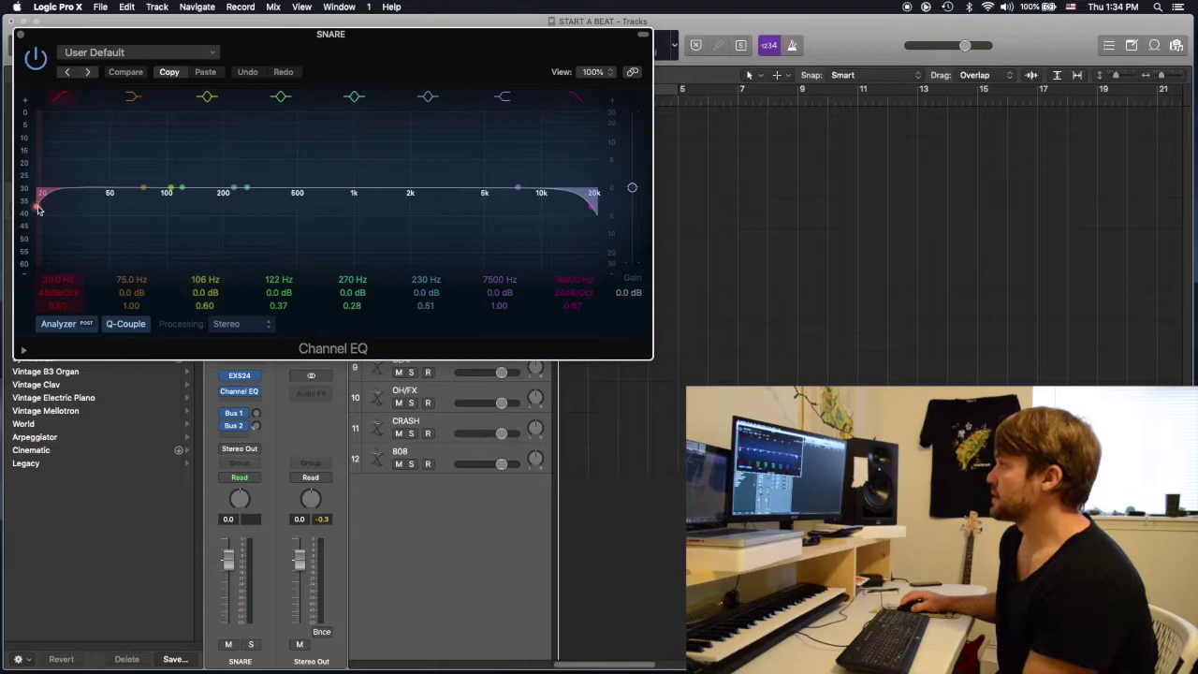
left_click_drag(41, 210, 196, 210)
left_click(20, 37)
Review the channel strips and bus sends of the CLAP, CRASH, OH/FX, INST 2 and HH tracks
left_click(464, 372)
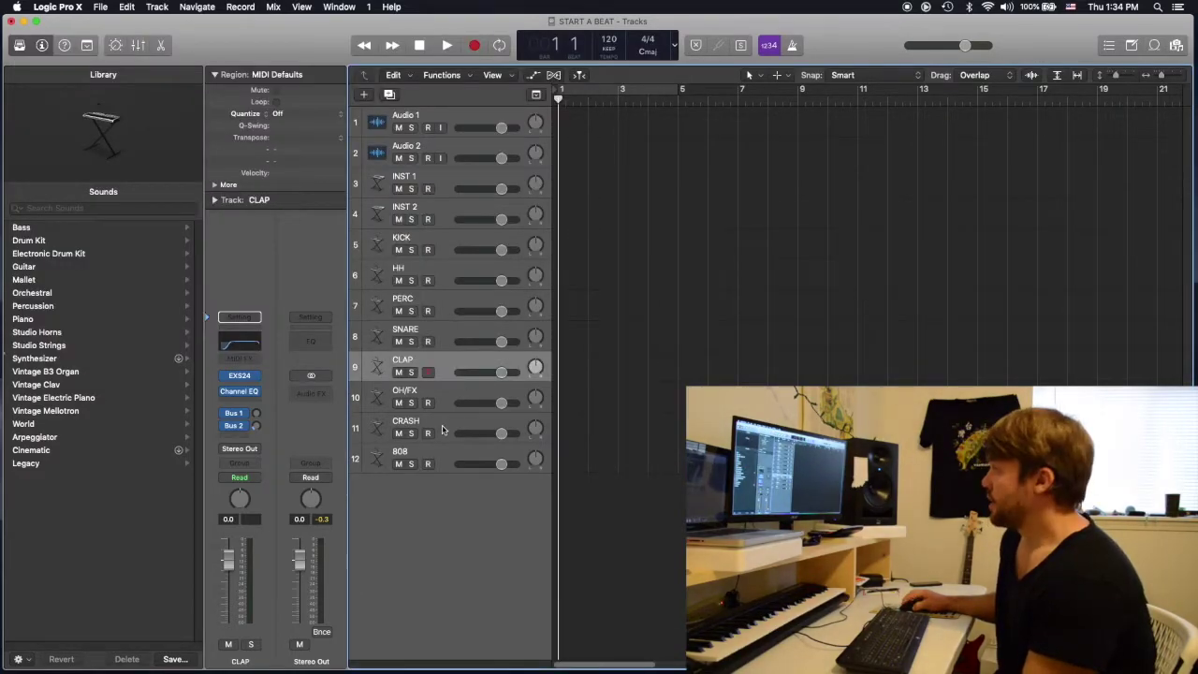
left_click(444, 430)
left_click(434, 396)
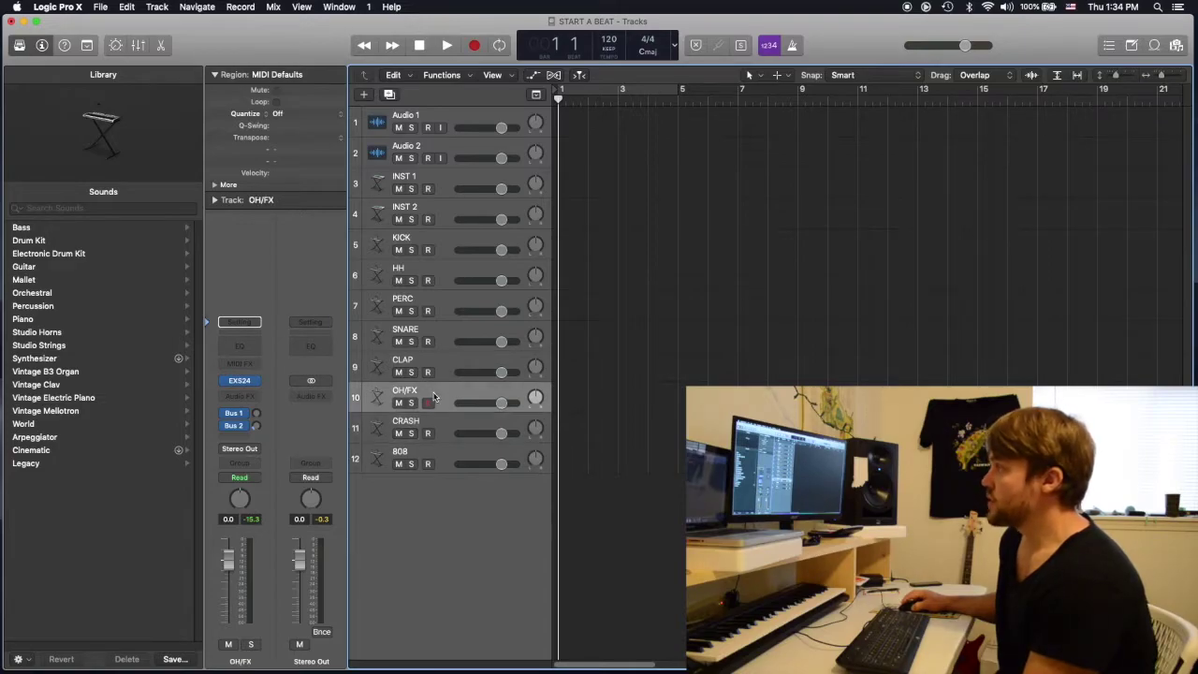
left_click(448, 215)
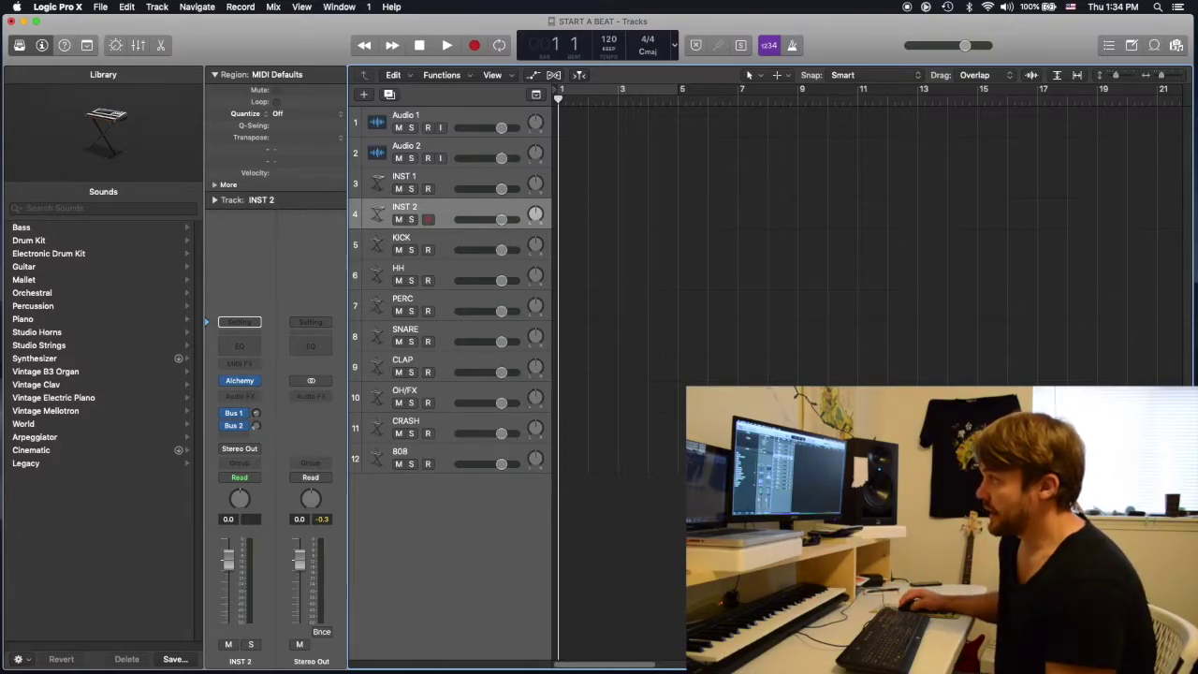
left_click(256, 413)
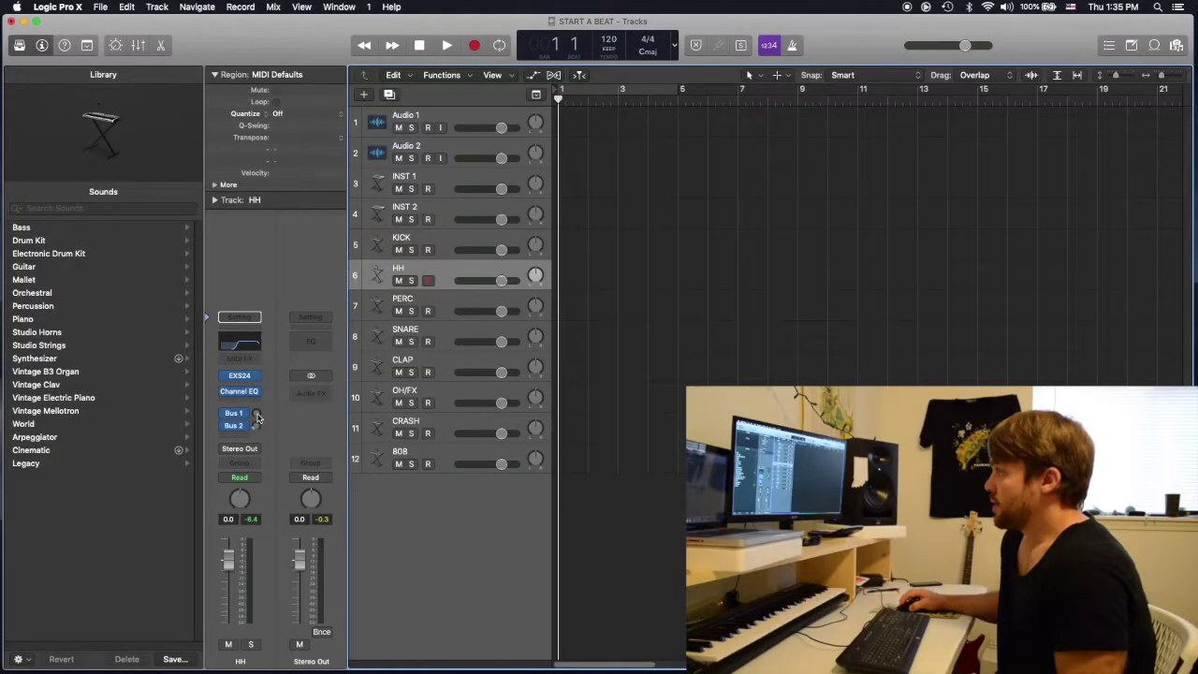
left_click(258, 415)
left_click(257, 428)
Insert the Wider plug-in on the HH track's Bus 5 aux channel, set its width to about 102%, and close it
left_click(428, 279)
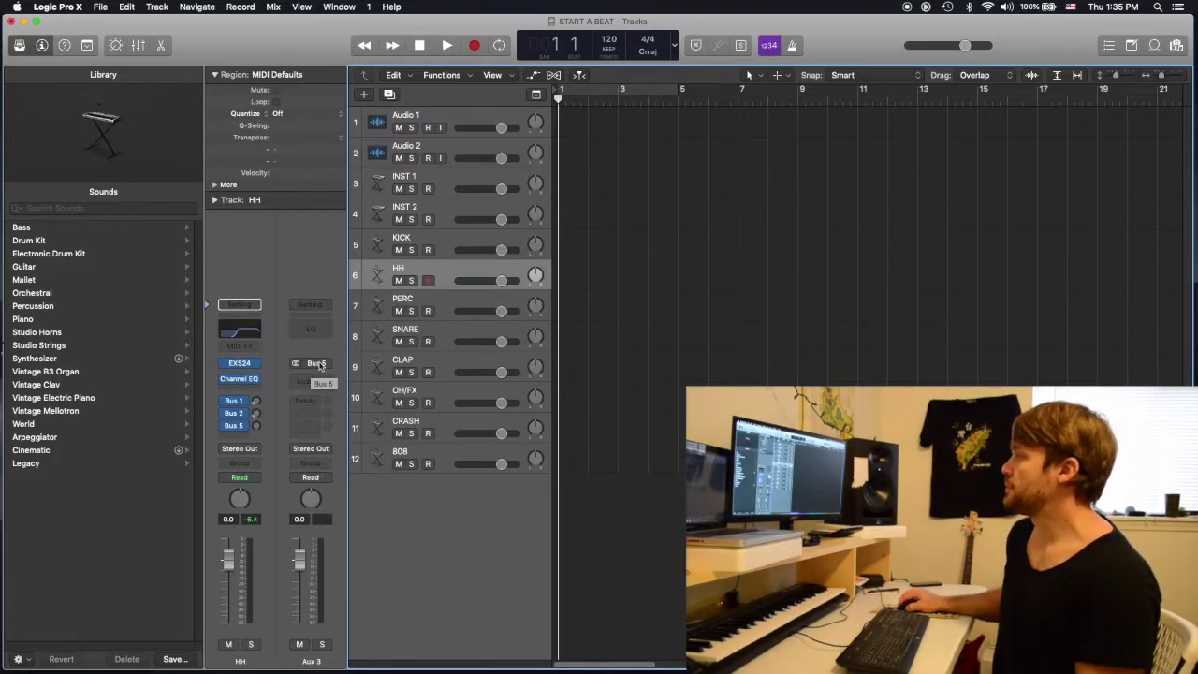
left_click(309, 380)
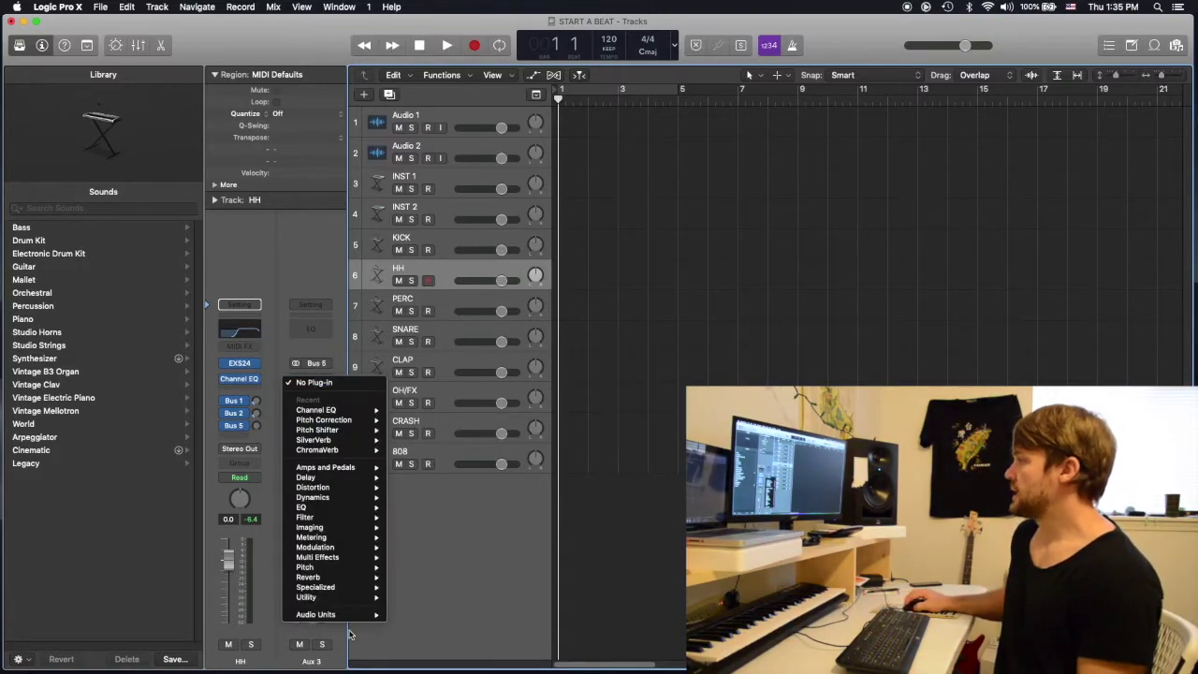
mouse_move(316, 614)
mouse_move(433, 624)
mouse_move(530, 624)
left_click(583, 626)
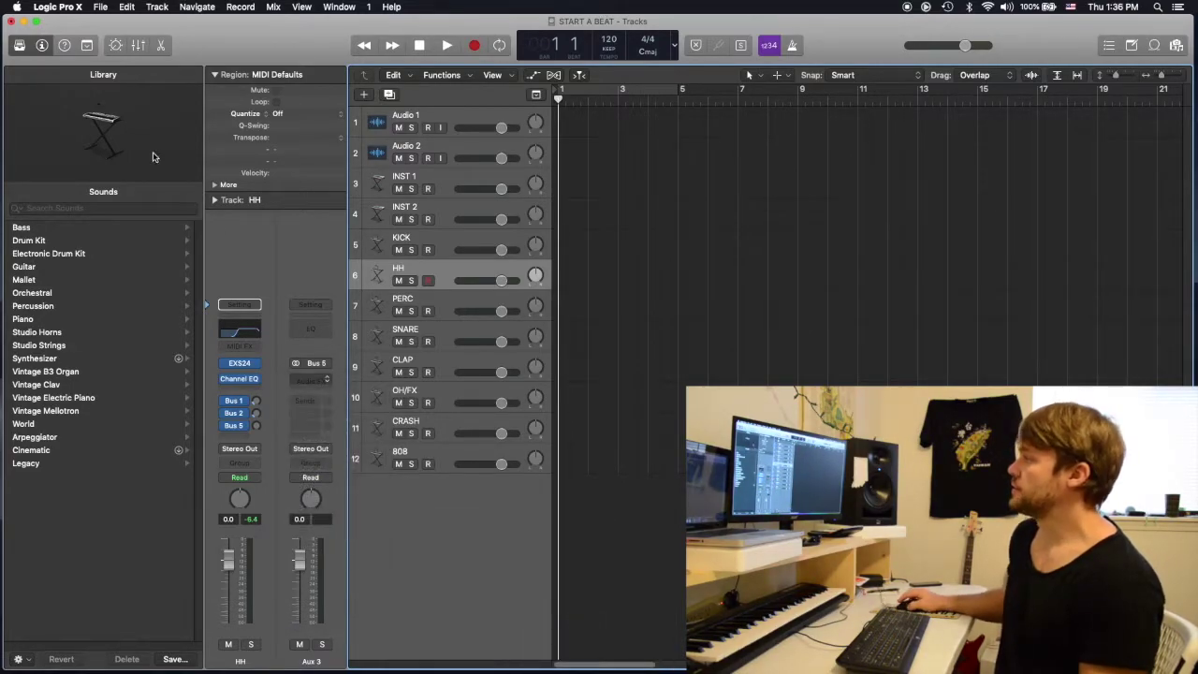
left_click_drag(195, 191, 94, 198)
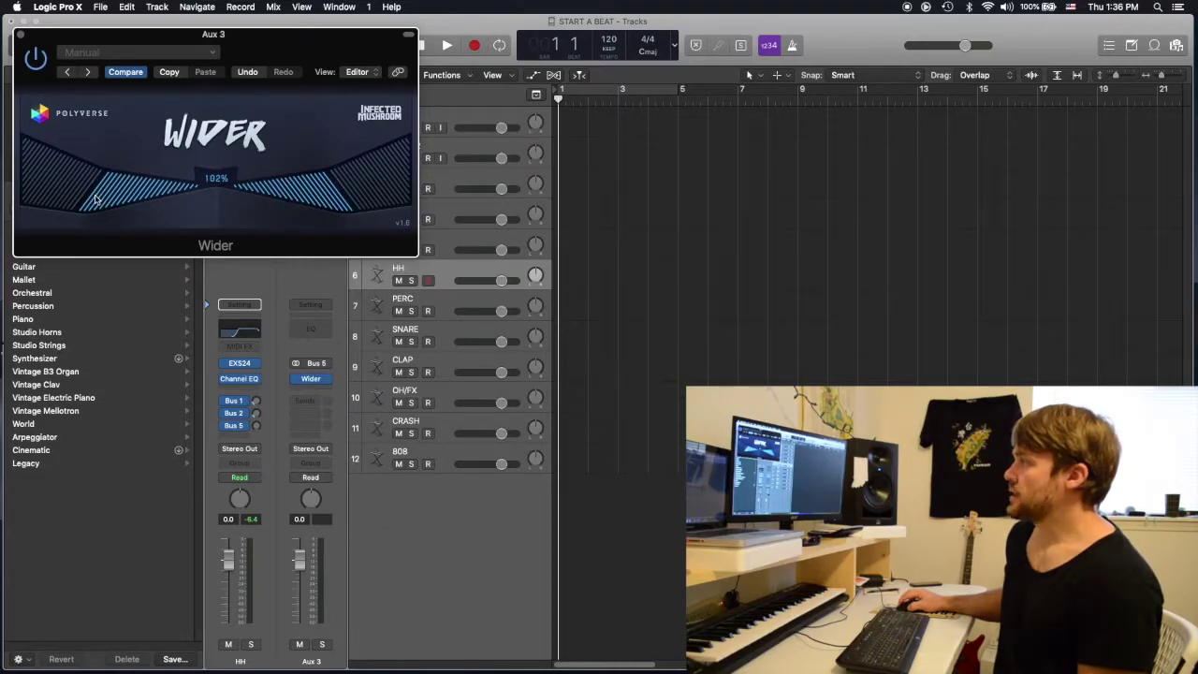
left_click(21, 35)
Raise the KICK track's Bus 4 send level to about -0.3 dB
key("Up")
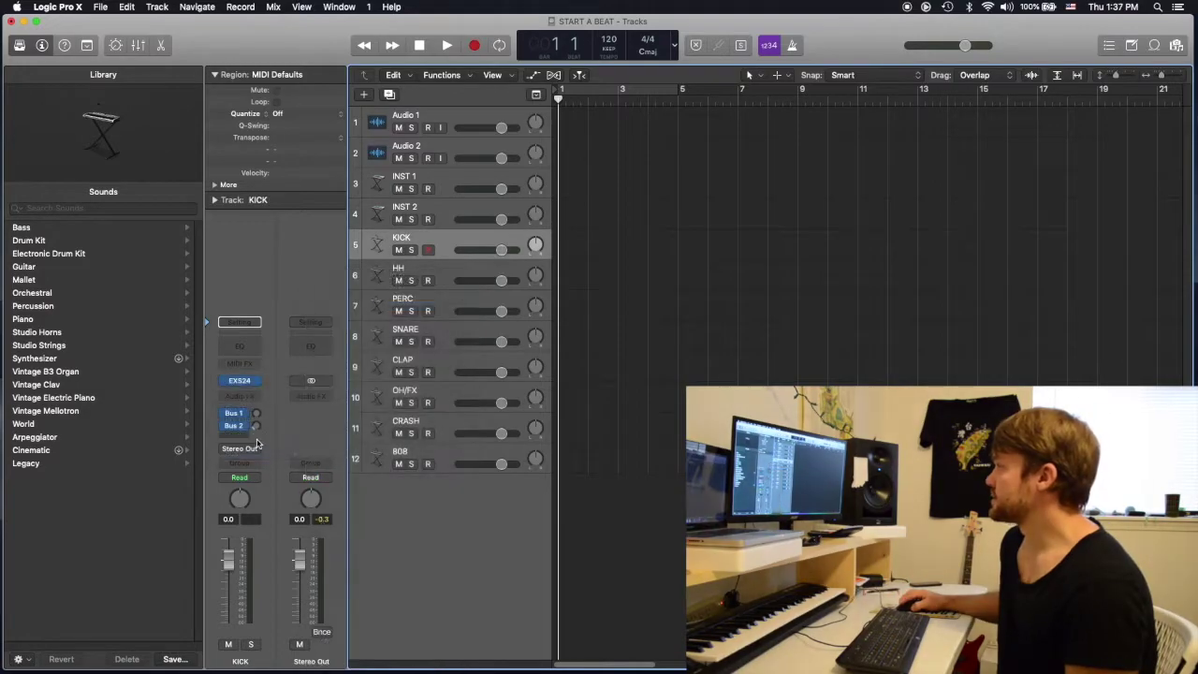
left_click_drag(257, 426, 271, 375)
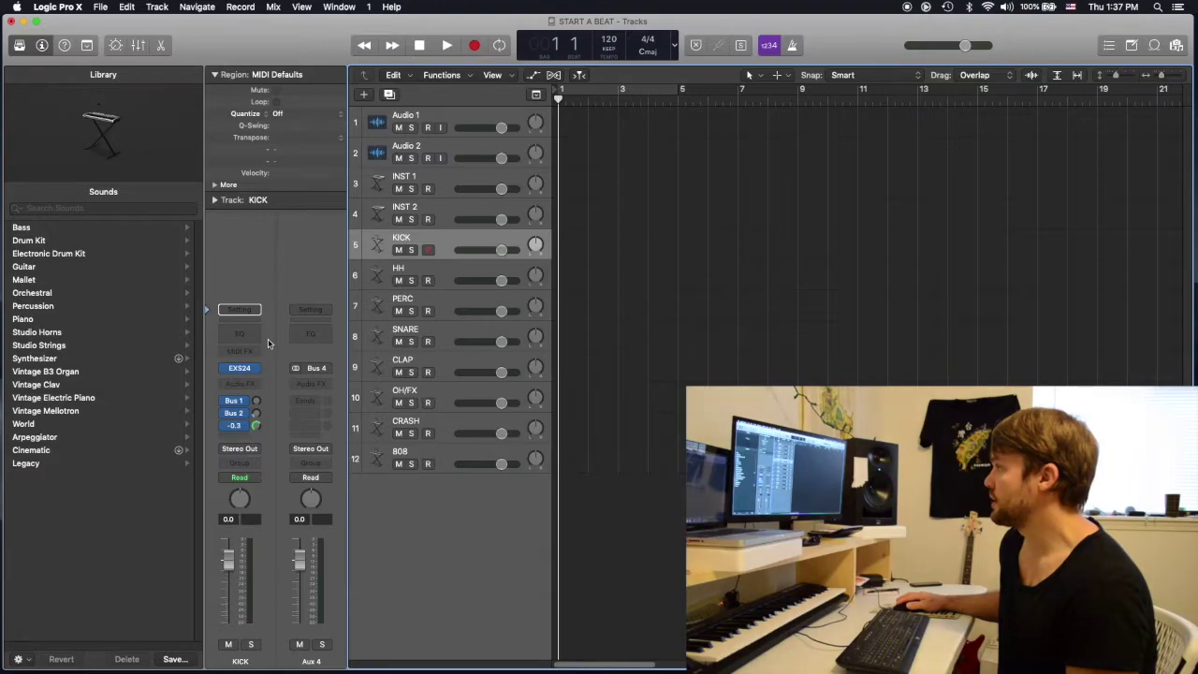
Insert a Compressor on the 808 track, choose a bus as its side chain source, and close the plug-in
left_click(400, 455)
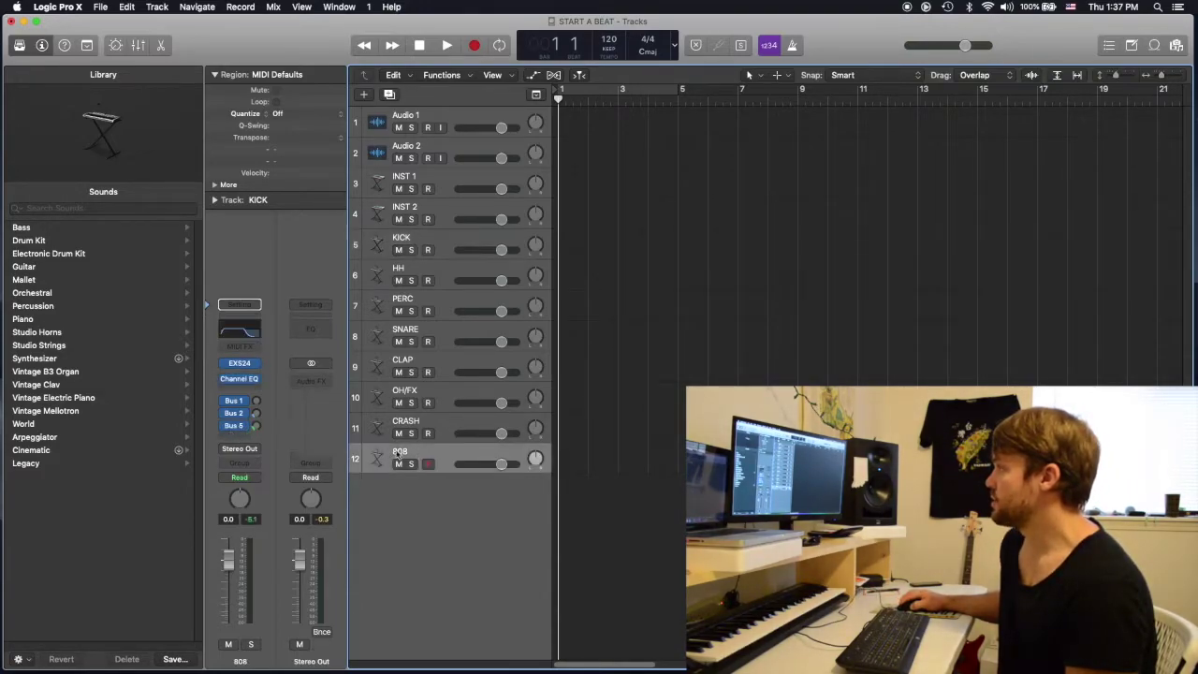
left_click(248, 386)
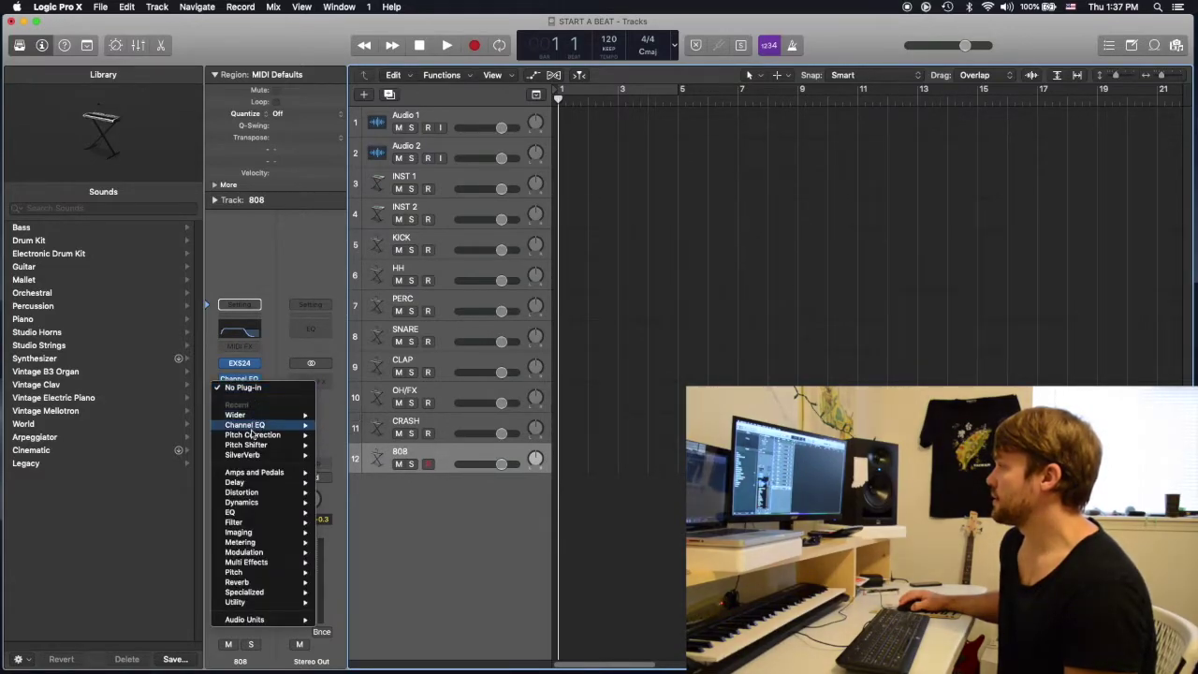
mouse_move(259, 503)
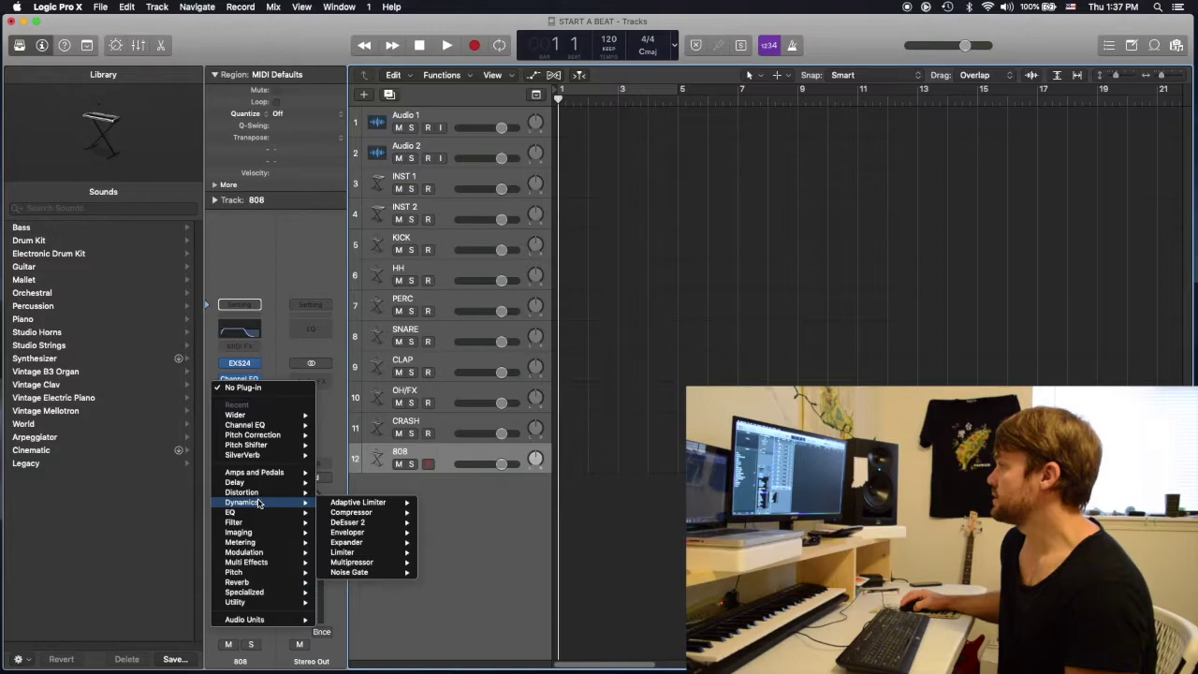
key("Escape")
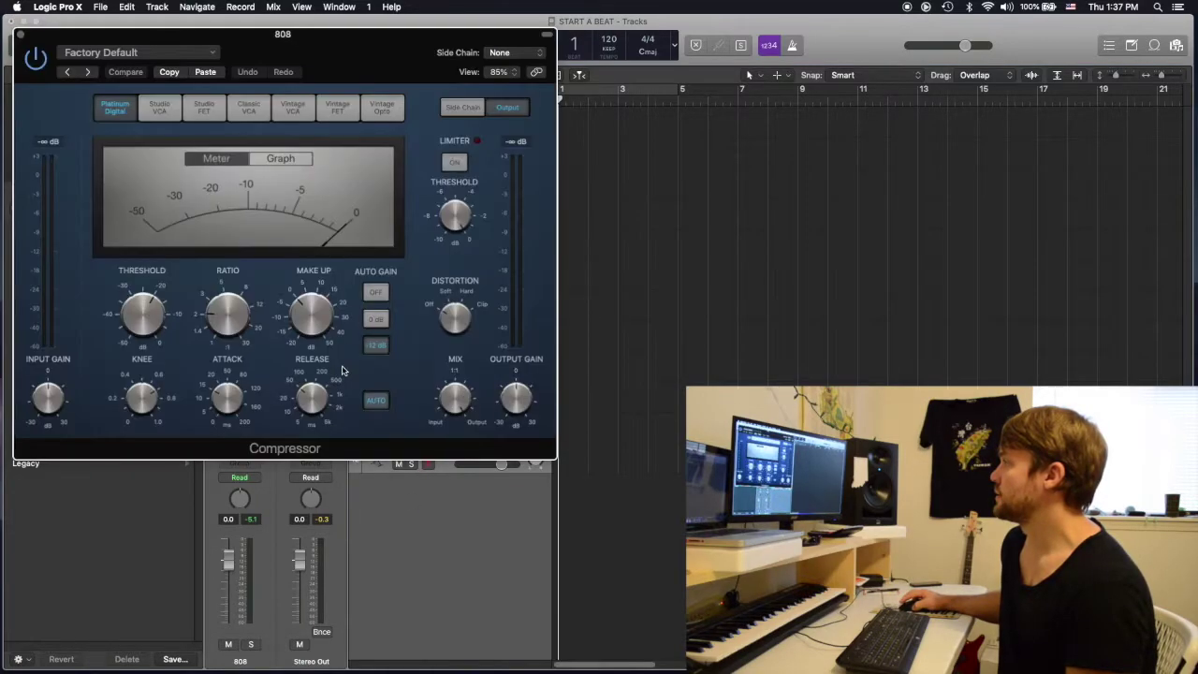
left_click(520, 54)
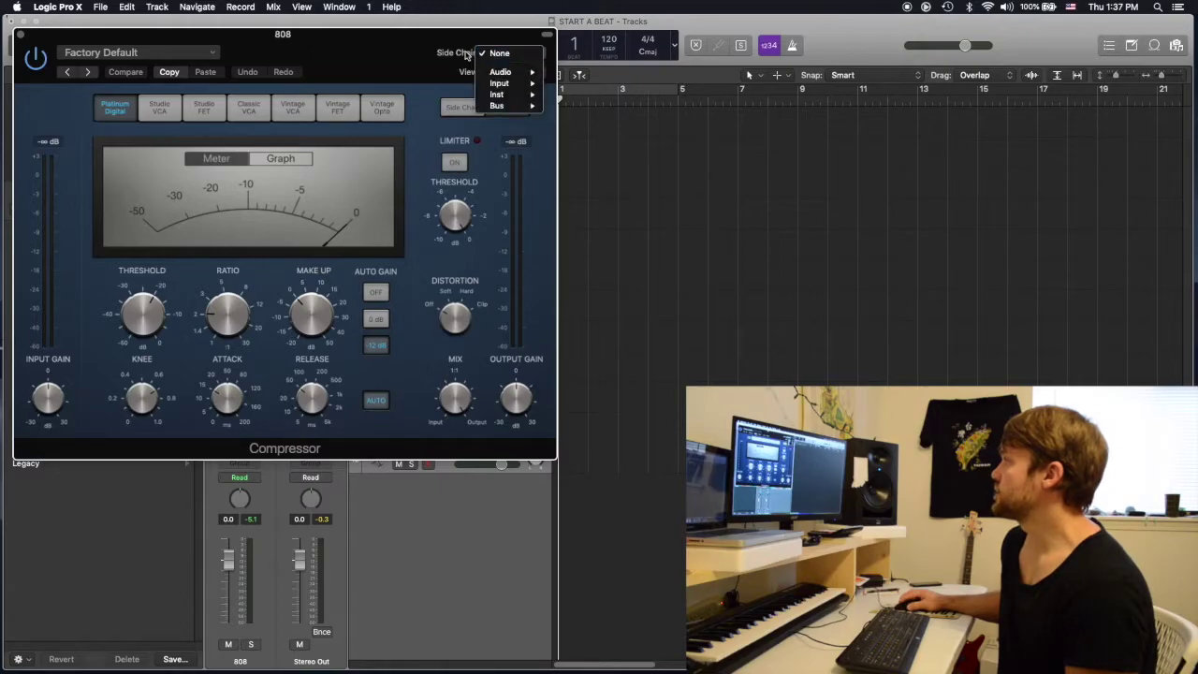
mouse_move(510, 108)
left_click(597, 129)
left_click(222, 307)
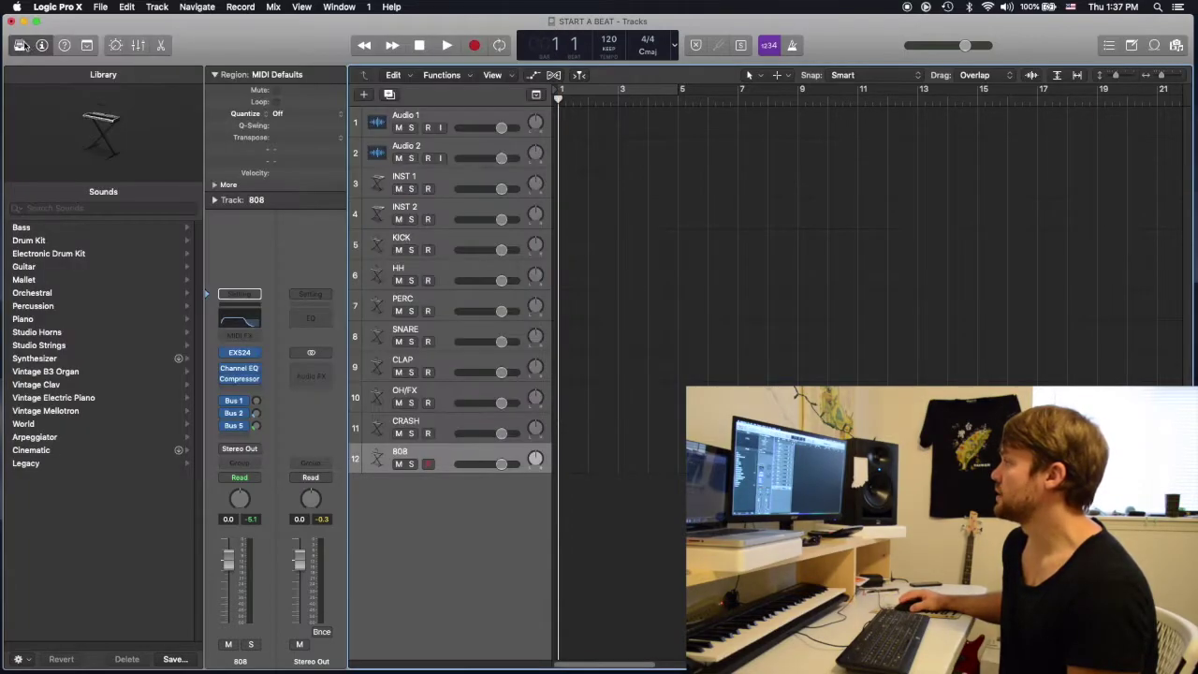
Save the project as START A BEAT in the Logic folder, organized as a package
left_click(436, 122)
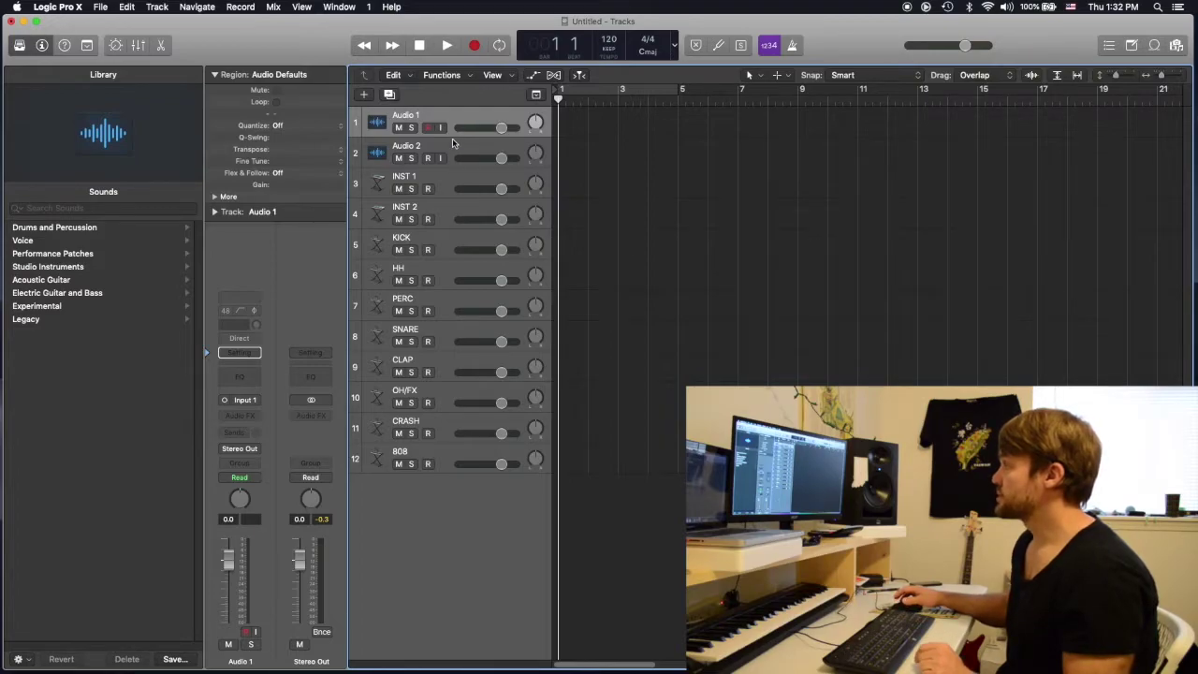
left_click(103, 7)
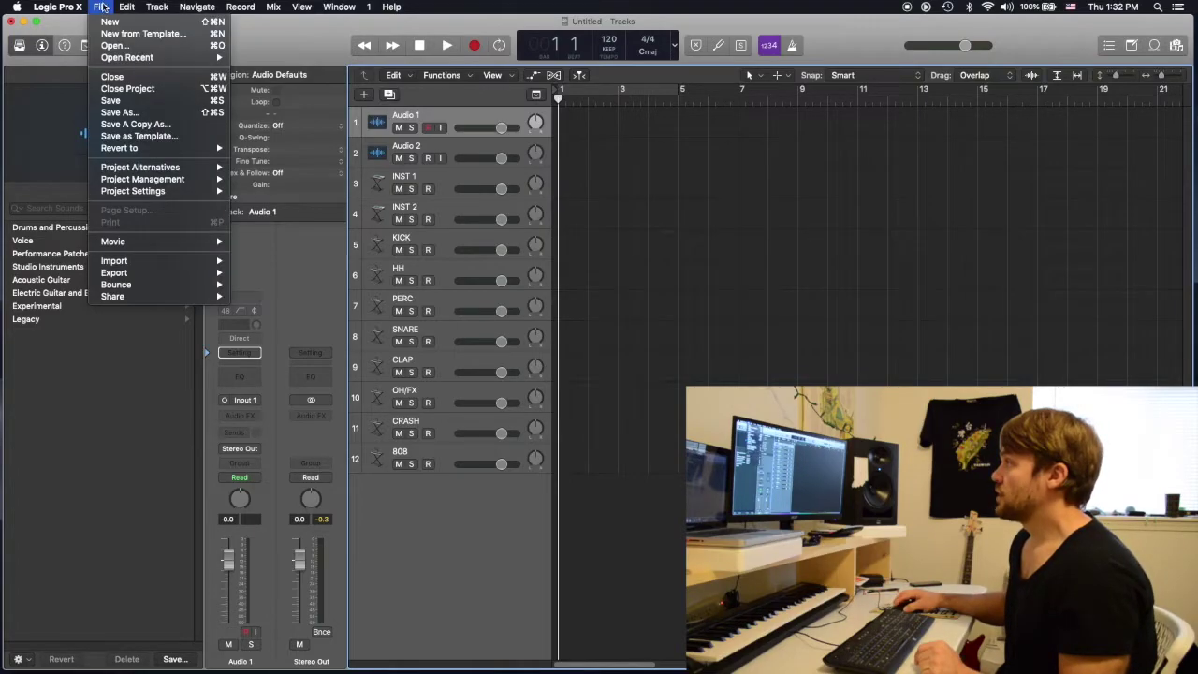
left_click(124, 113)
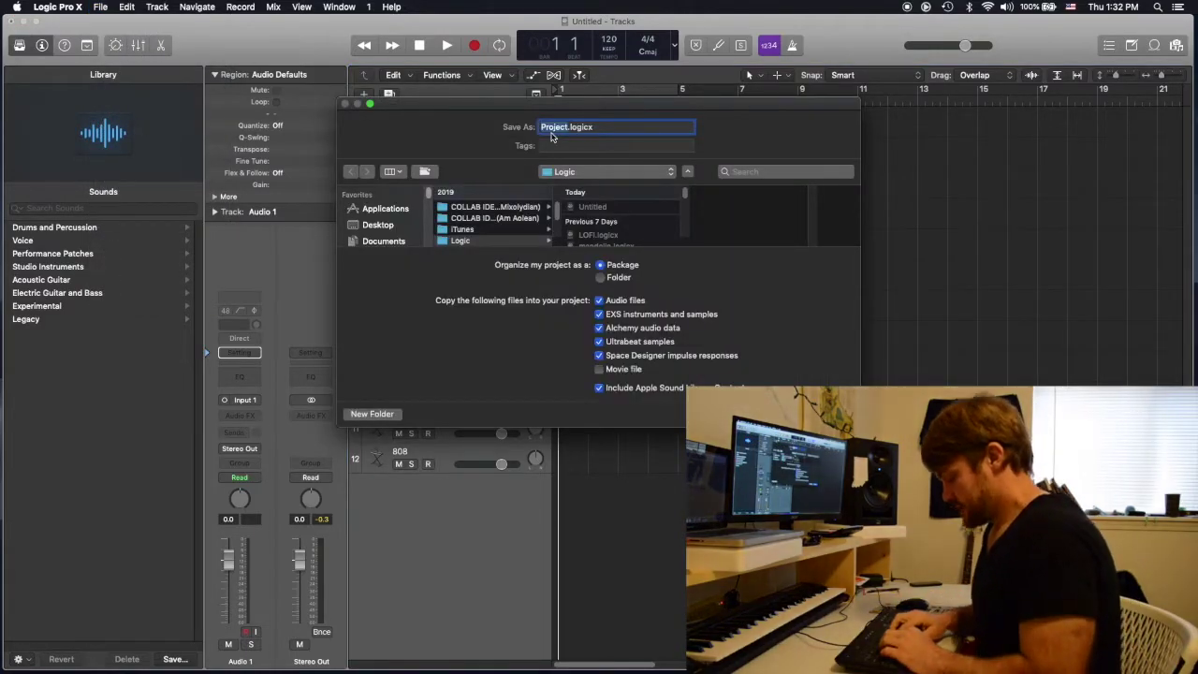
type("START A BE")
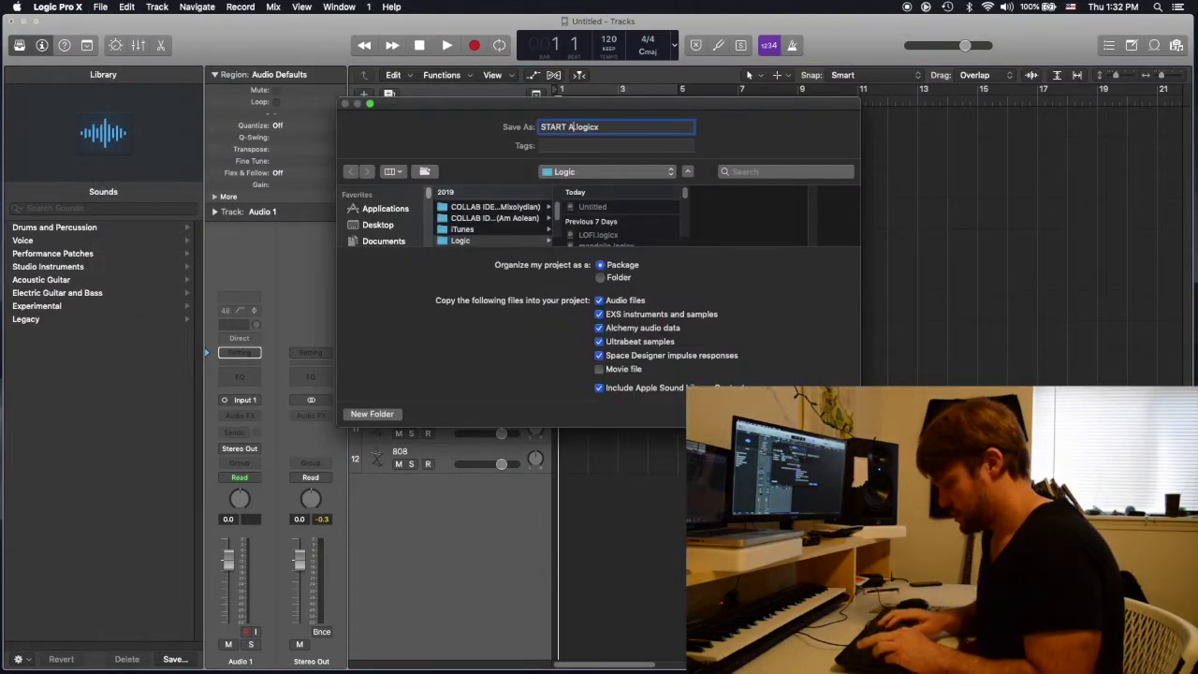
type("AT")
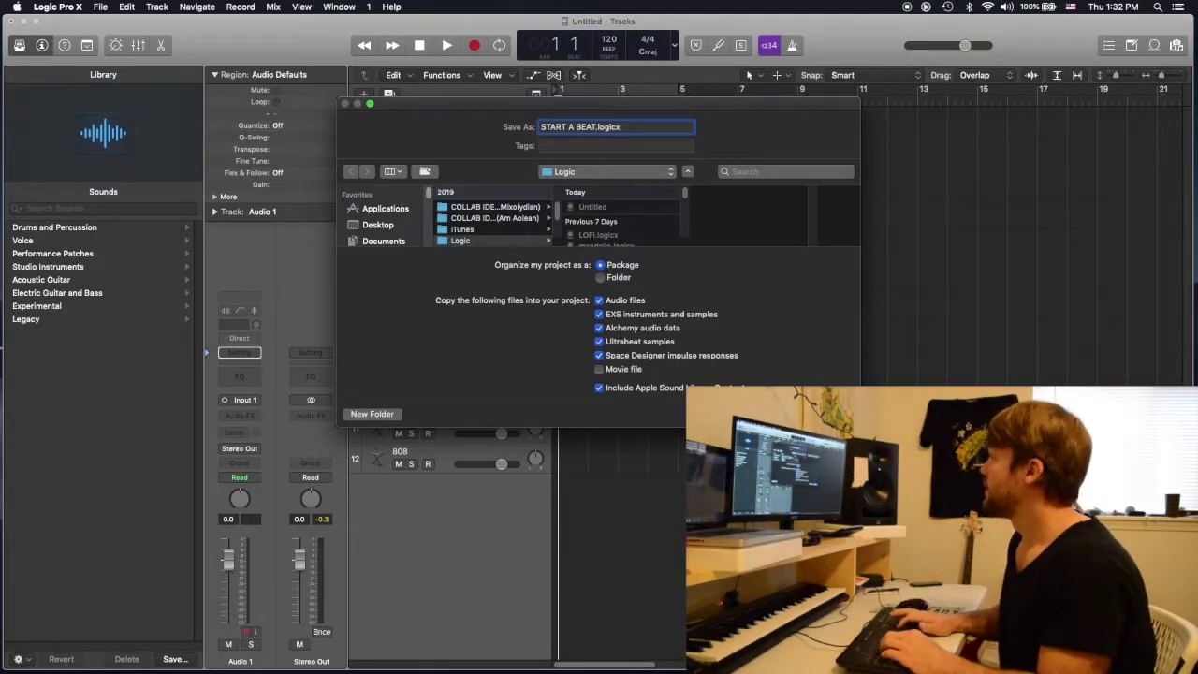
key("Return")
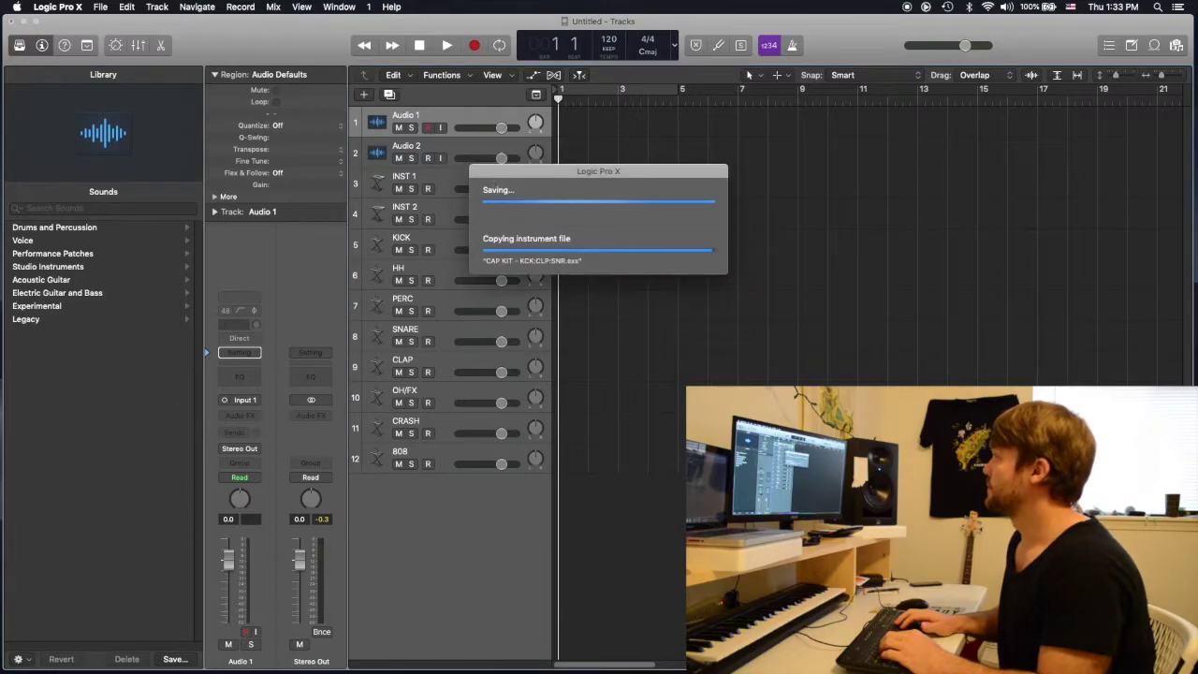
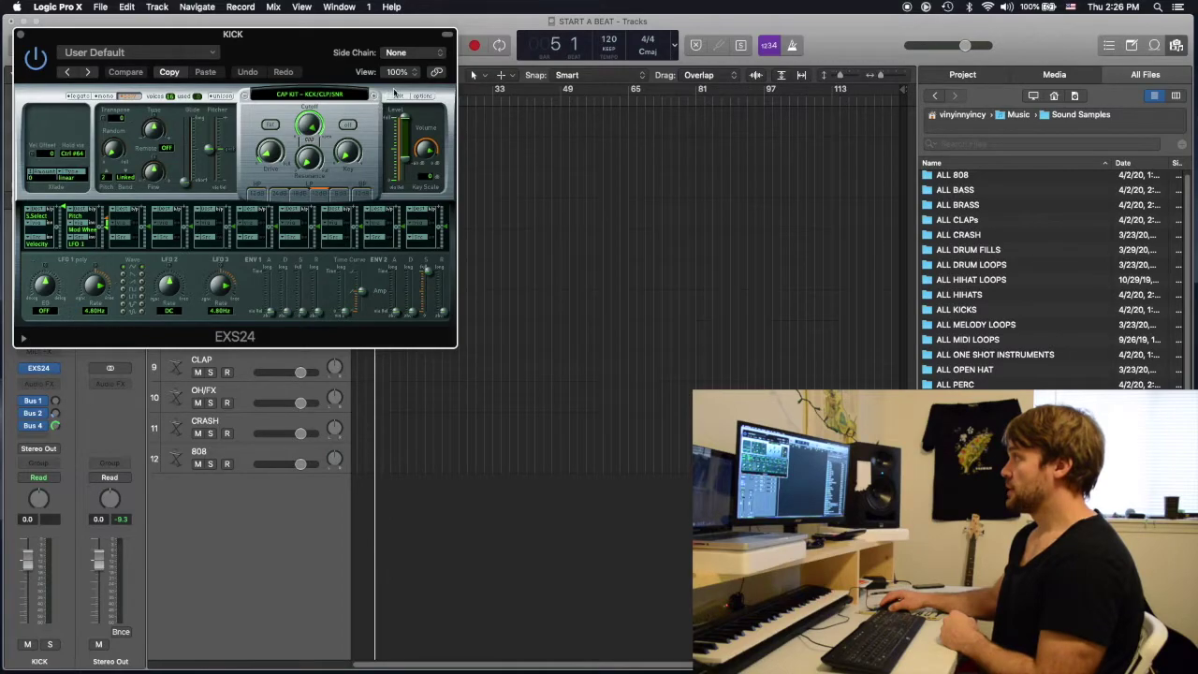
Create a new sampler instrument in the EXS24 Instrument Editor of the KICK track and move the editor window clear of the file browser
left_click(398, 96)
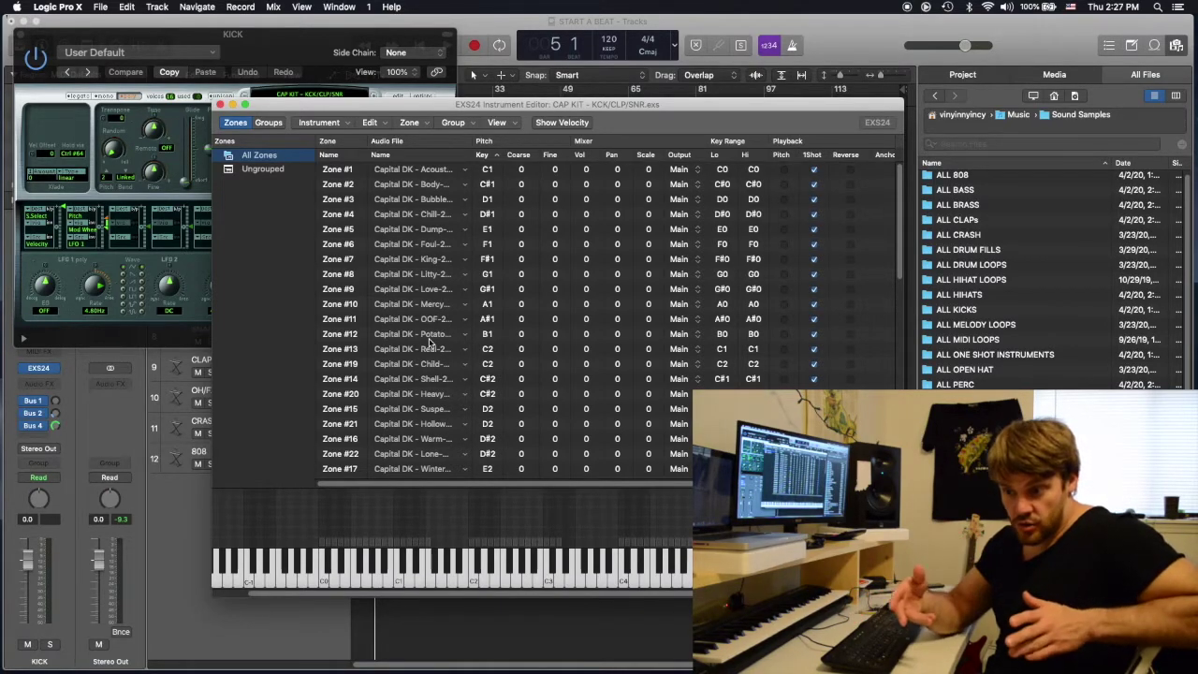
left_click(319, 123)
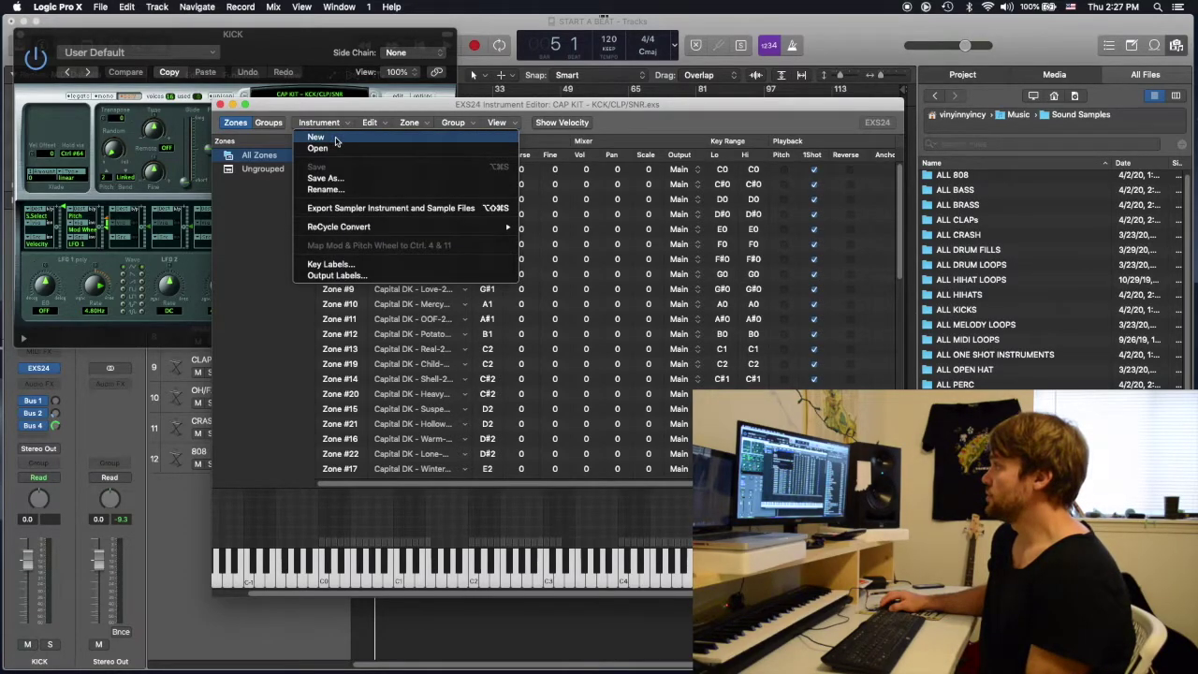
left_click(335, 140)
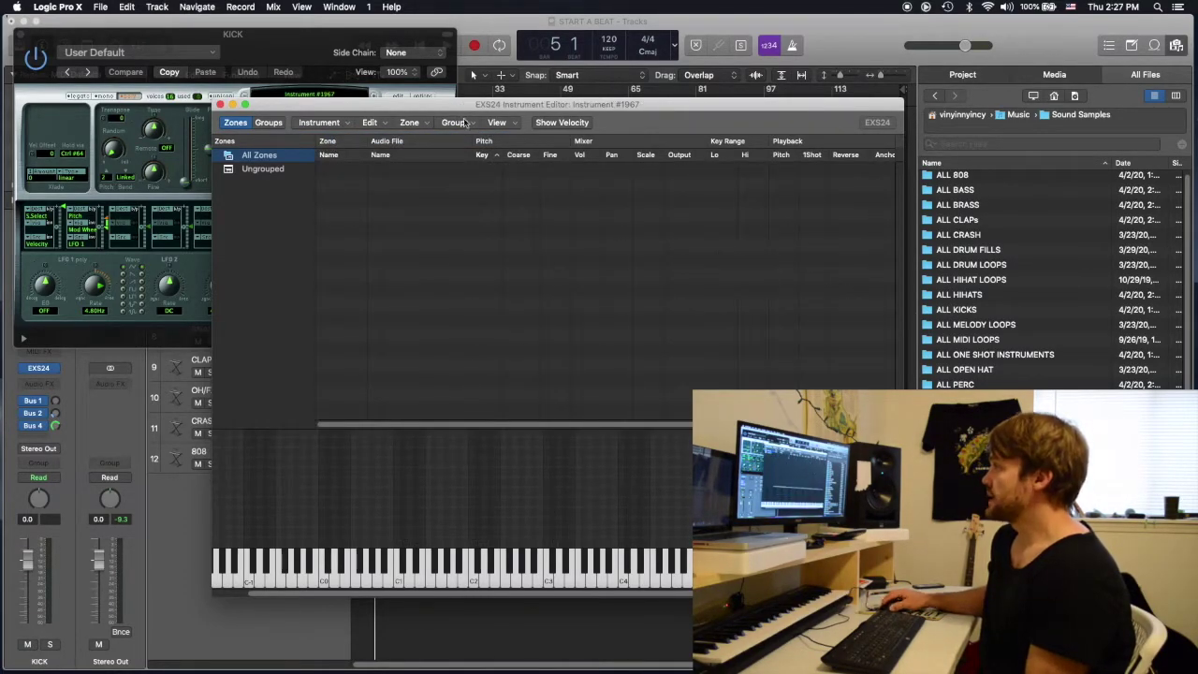
left_click_drag(507, 110, 435, 103)
Open the ALL KICKS folder in Sound Samples and select all of its kick samples
left_click(961, 314)
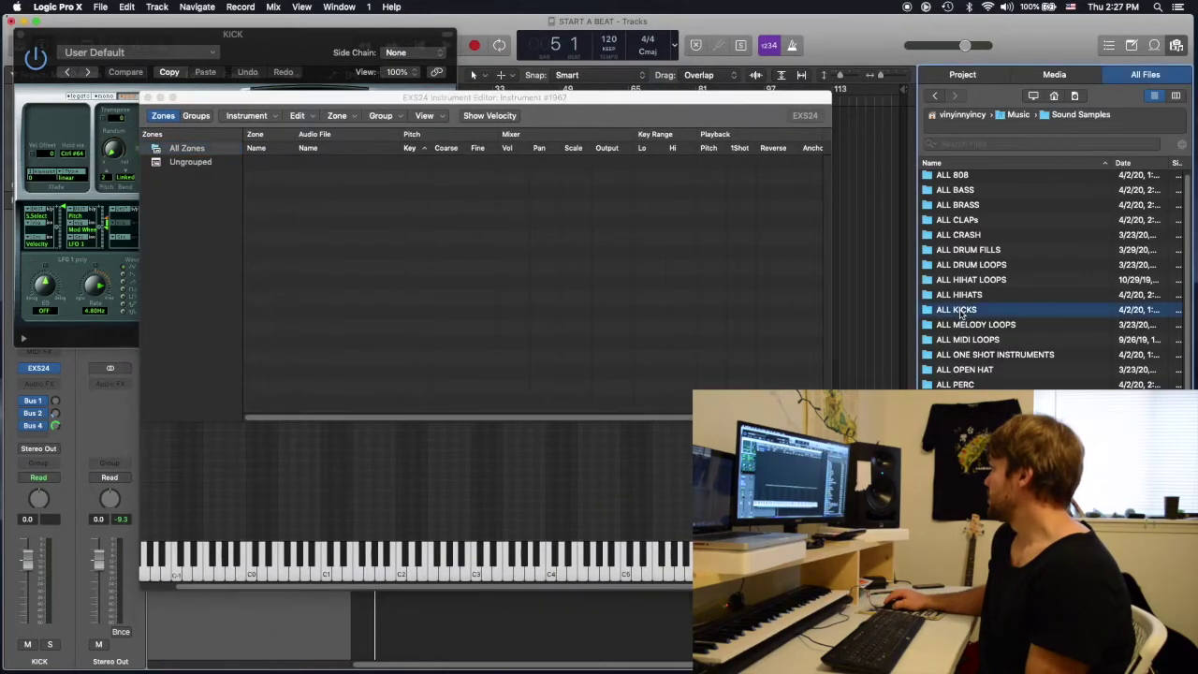
double_click(961, 315)
scroll(983, 356, "down", 15)
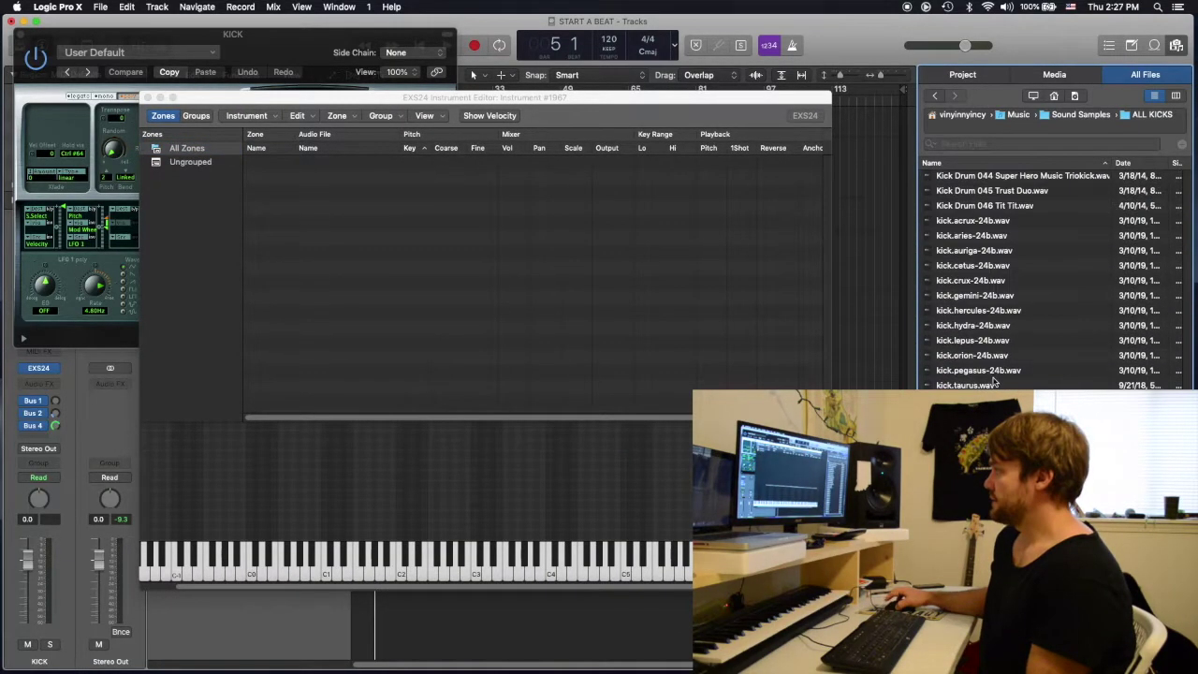
scroll(1002, 382, "down", 10)
scroll(1006, 379, "up", 15)
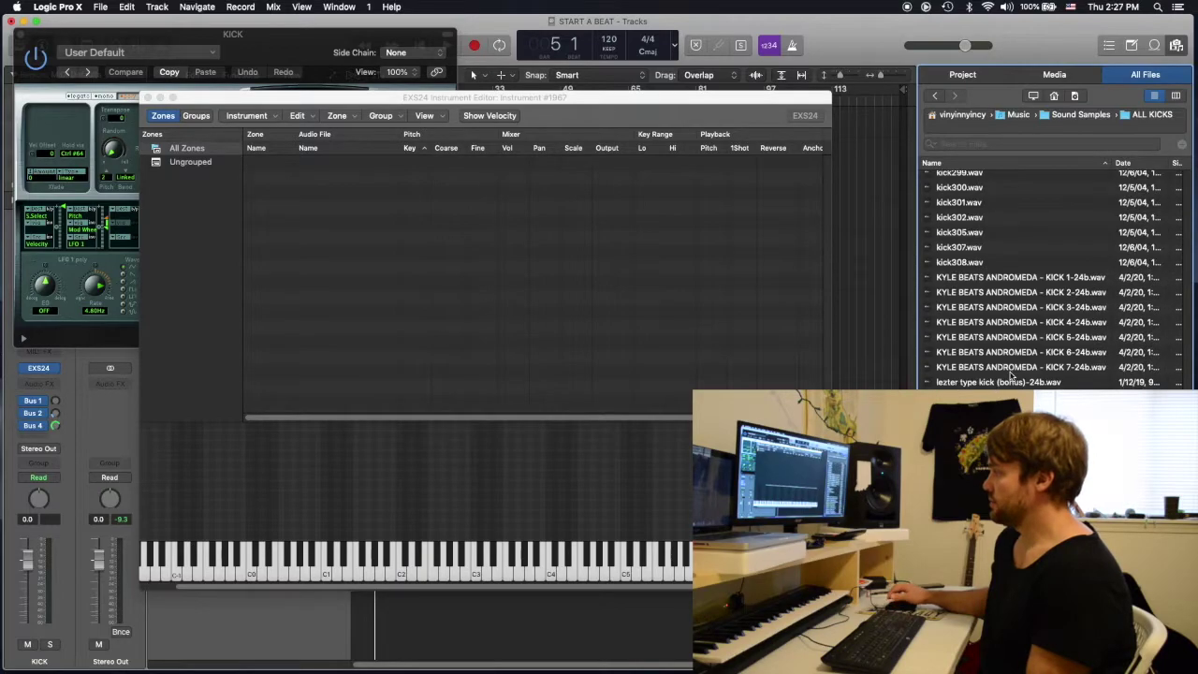
scroll(1010, 375, "up", 20)
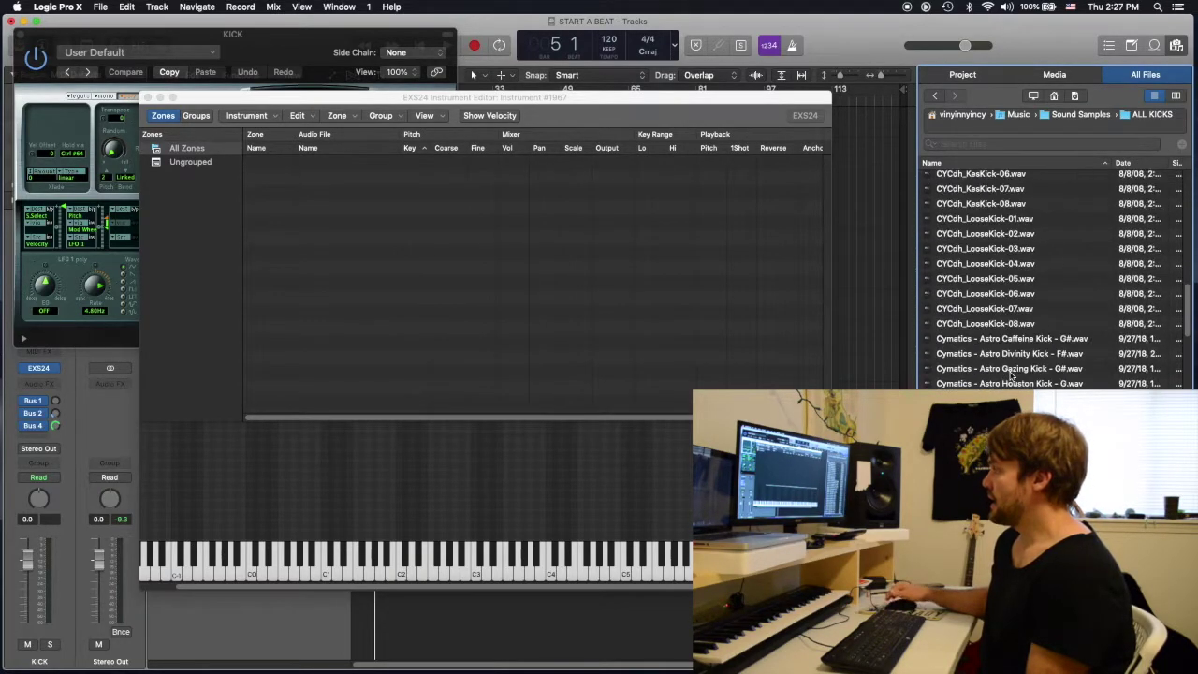
scroll(1011, 375, "down", 5)
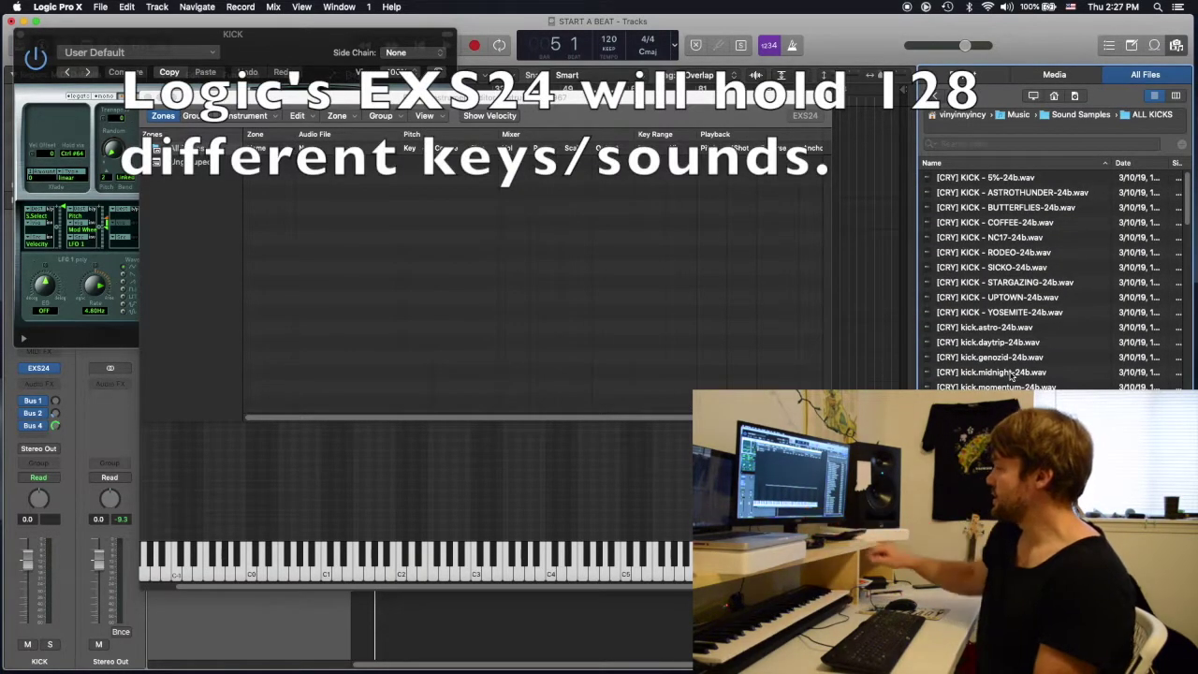
scroll(616, 576, "left", 3)
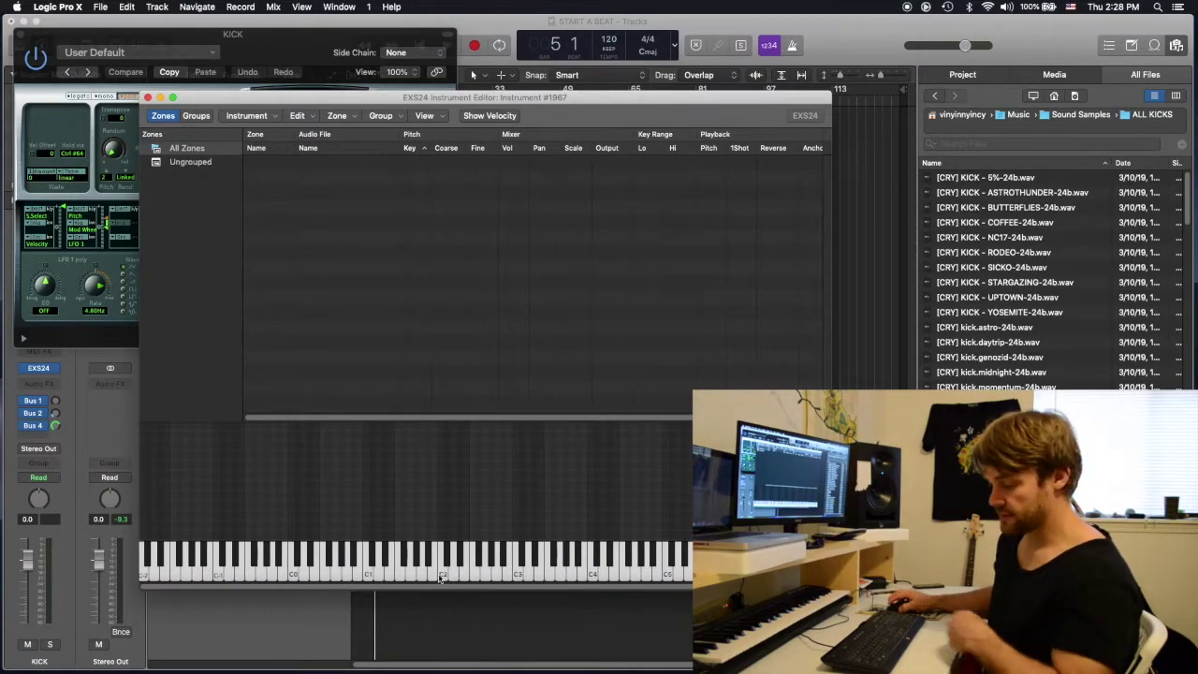
left_click(972, 179)
key("super+a")
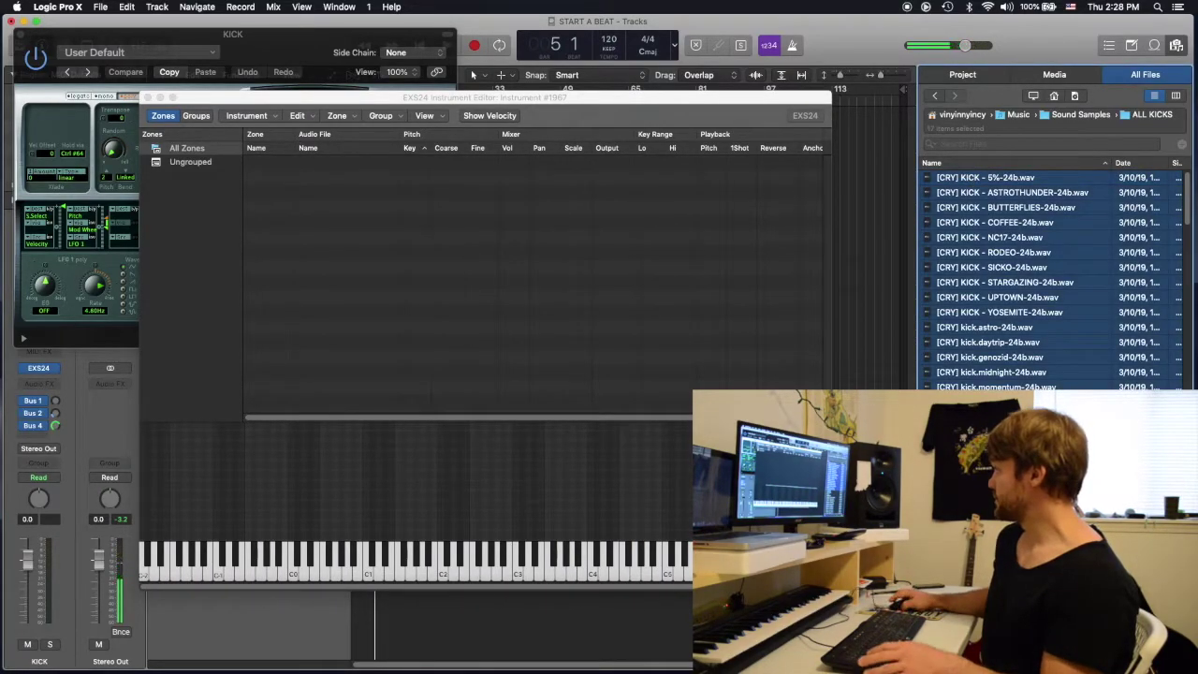
Add the selected kick samples to the sampler instrument as zones and shift them to start at C-2
left_click_drag(1002, 293, 309, 211)
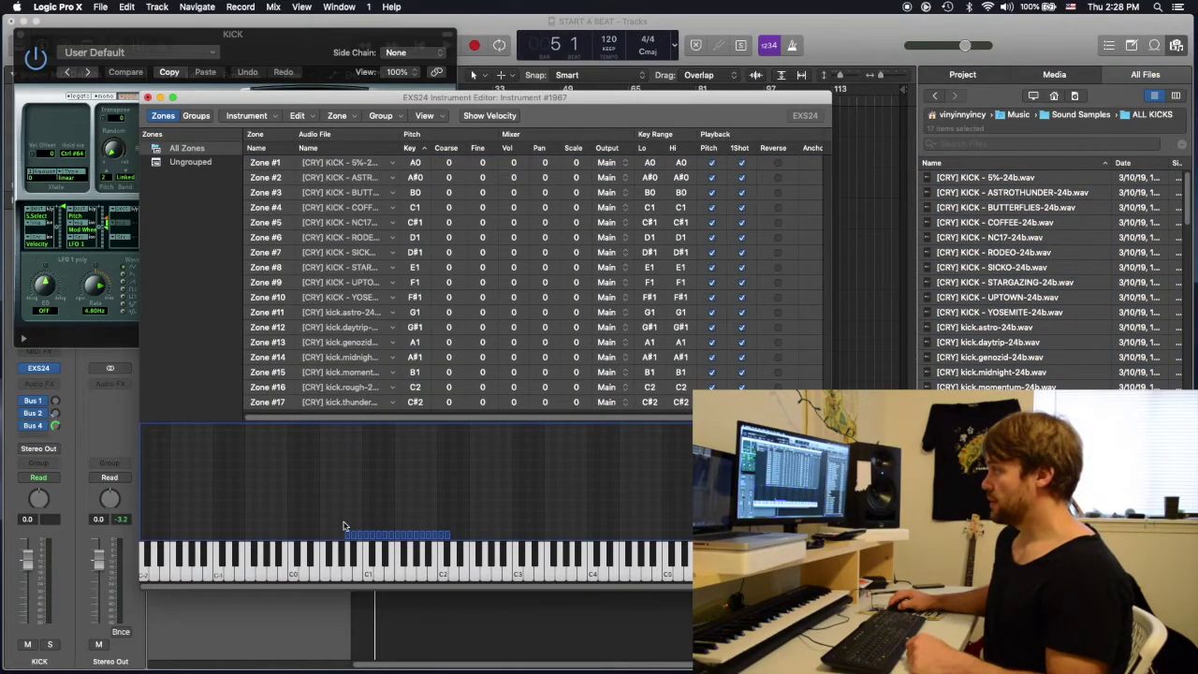
left_click_drag(347, 534, 145, 547)
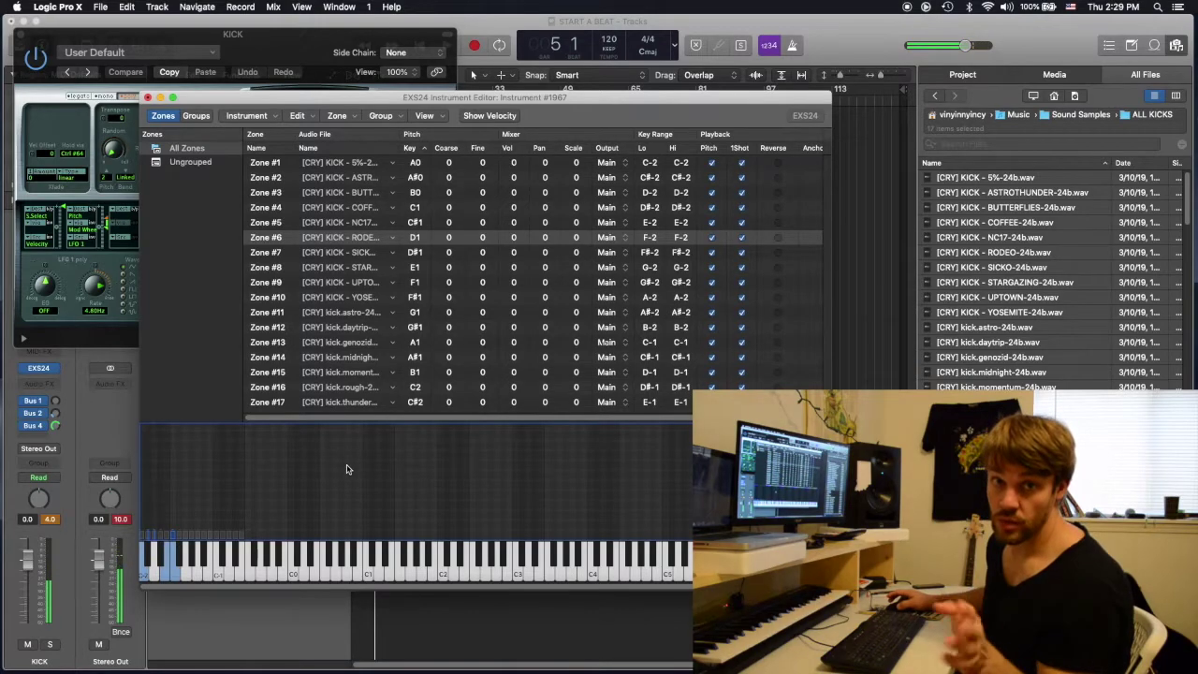
Add the Capital DK kicks, the Cymatics kicks and ruby.wav as zones on the next free keys, with ruby.wav on F#7
scroll(970, 357, "down", 5)
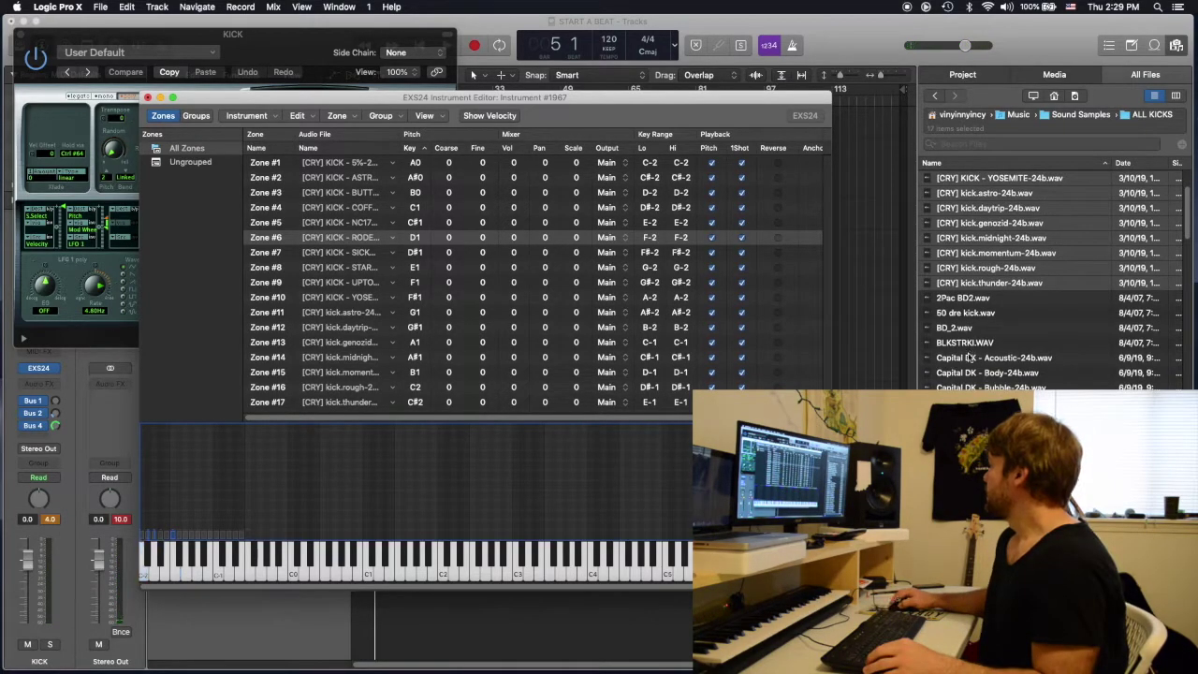
left_click(969, 358)
left_click(964, 360)
scroll(992, 372, "down", 4)
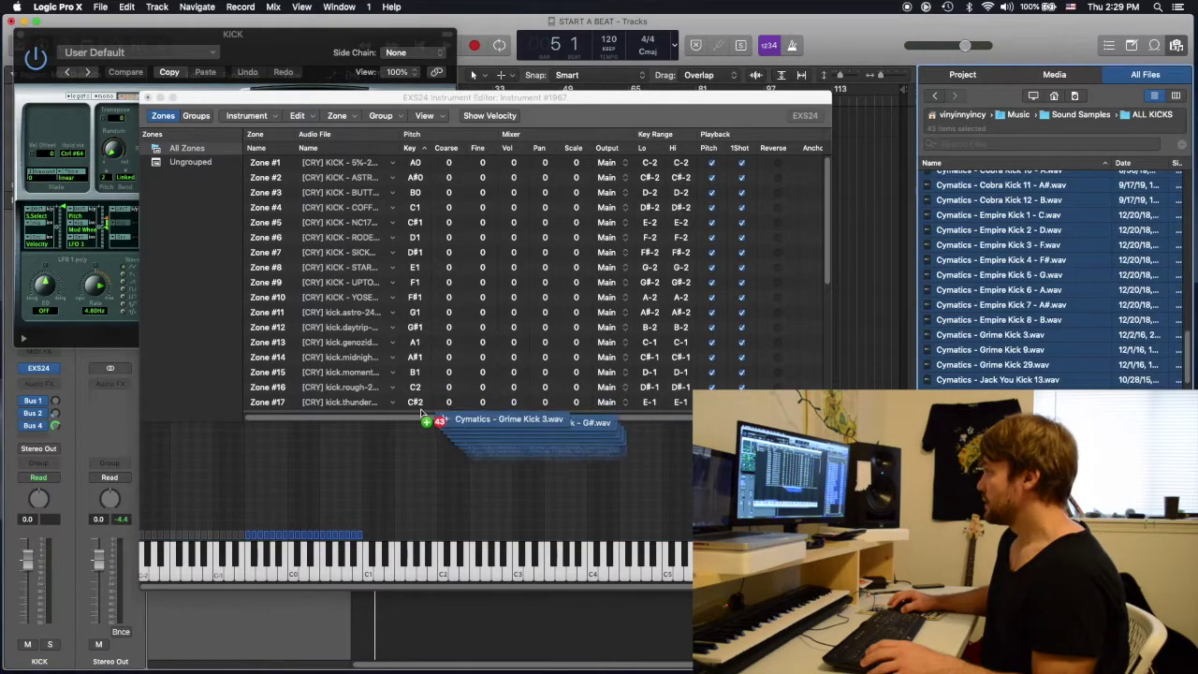
left_click_drag(403, 420, 389, 421)
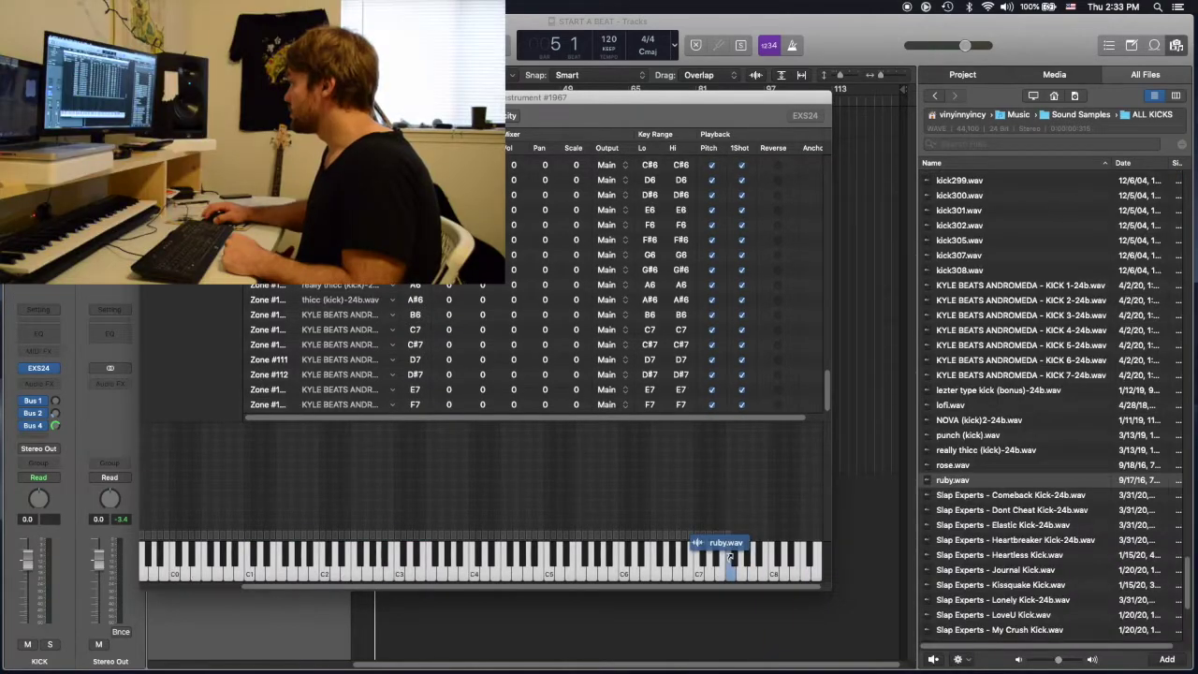
left_click_drag(730, 558, 733, 551)
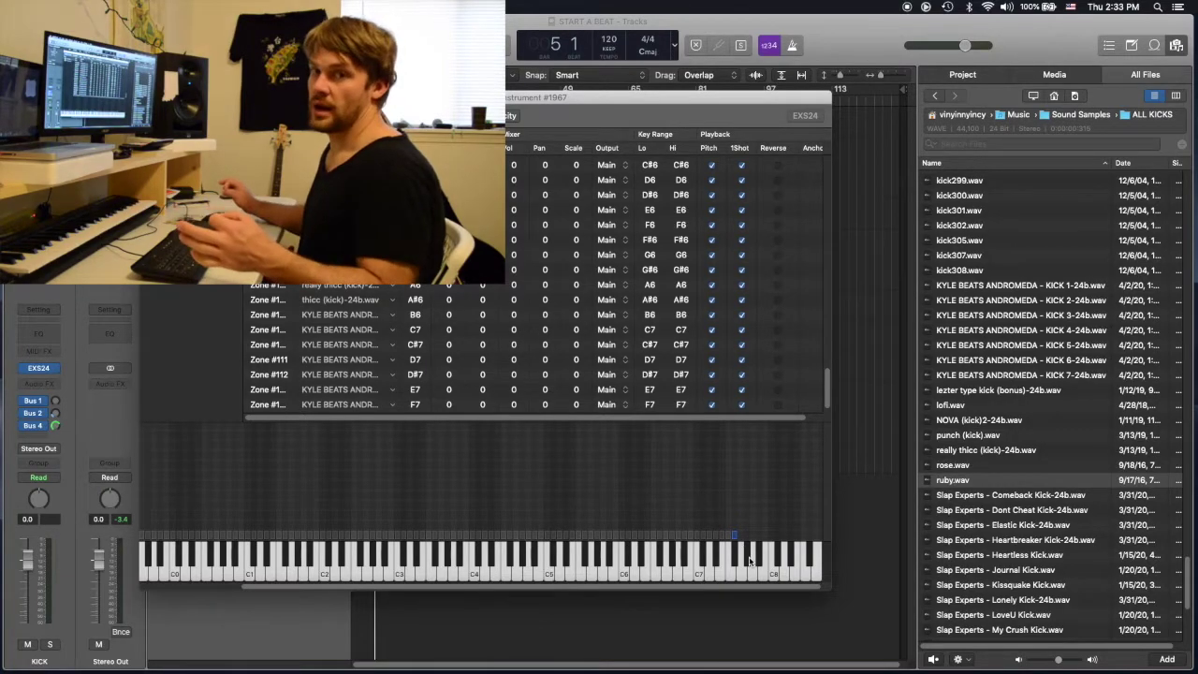
Add the Slap Experts kicks from Comeback Kick to Valentines Kick as zones above ruby.wav and accept the mapping options
left_click(1011, 495)
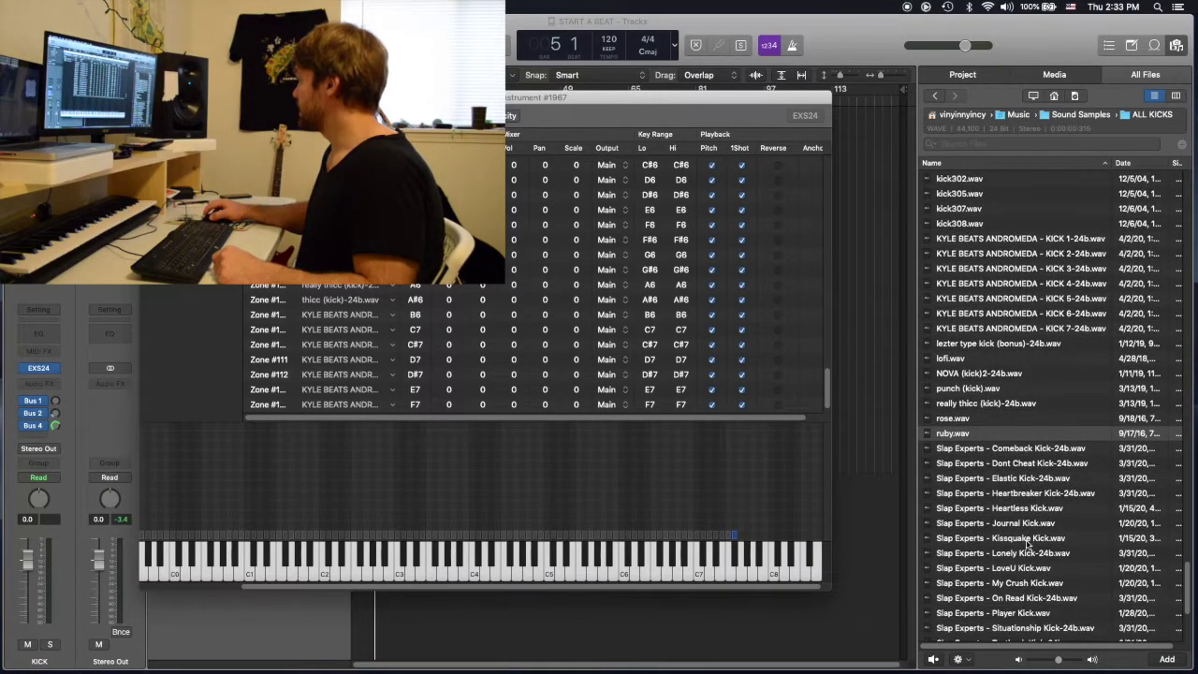
scroll(1011, 495, "down", 4)
left_click(1002, 525, "shift")
left_click_drag(1001, 524, 907, 471)
left_click_drag(731, 269, 402, 481)
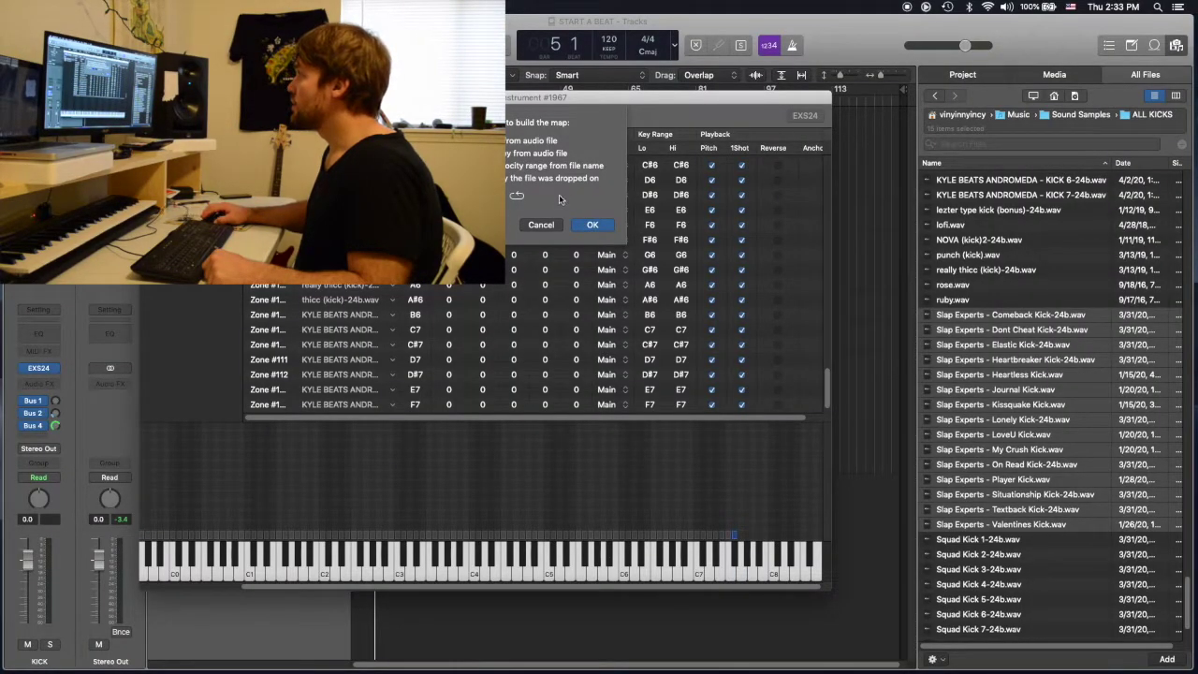
left_click(593, 225)
Audition the mapped kicks across the whole keyboard and check the zone coverage at both ends of the range
left_click_drag(818, 566, 148, 559)
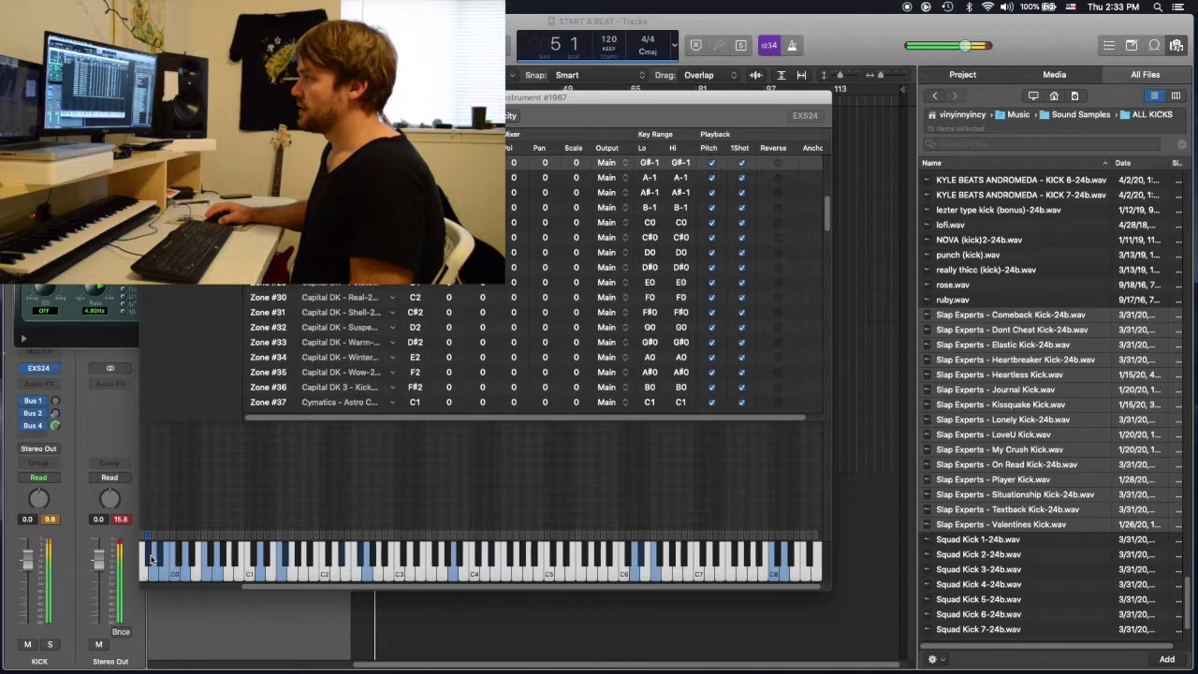
left_click_drag(348, 584, 183, 588)
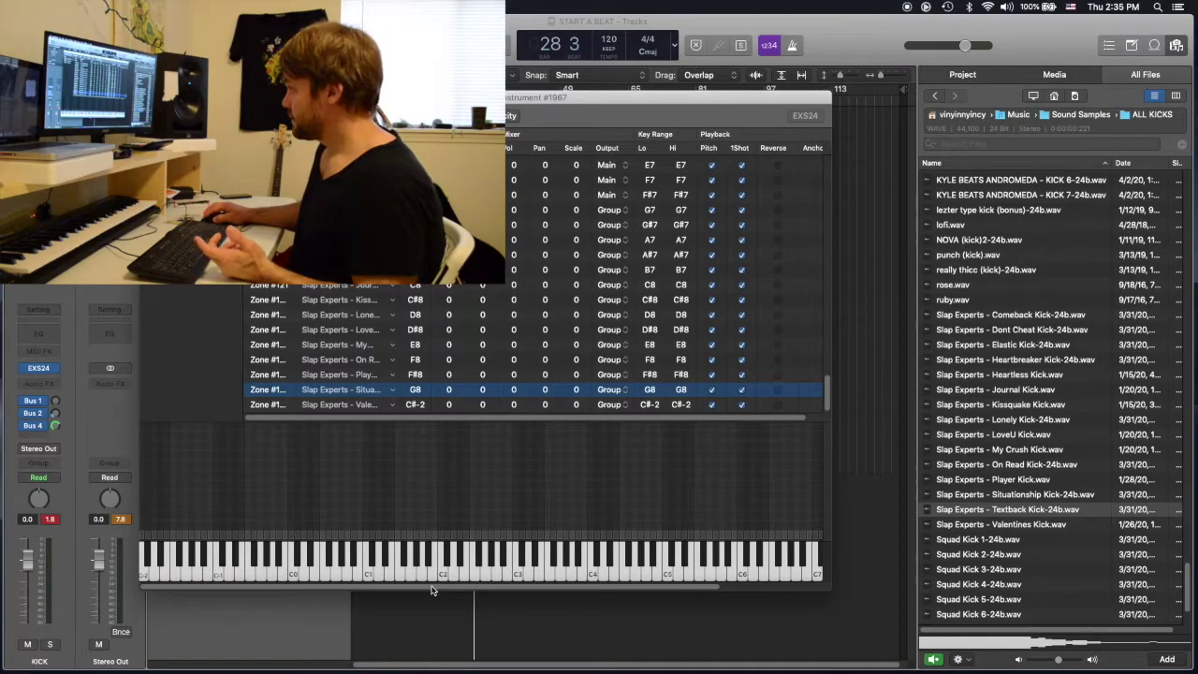
scroll(768, 531, "right", 3)
scroll(789, 589, "left", 3)
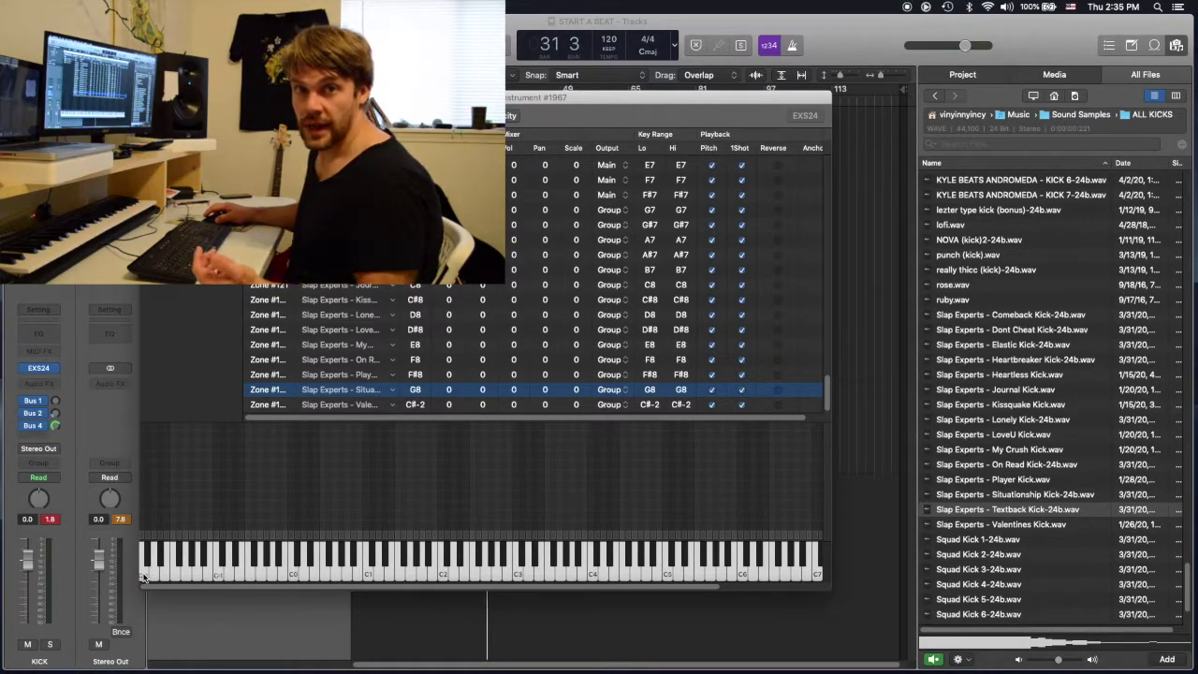
Move the Slap Experts Valentines Kick zone to the free C-2 key and audition it
left_click_drag(150, 531, 146, 531)
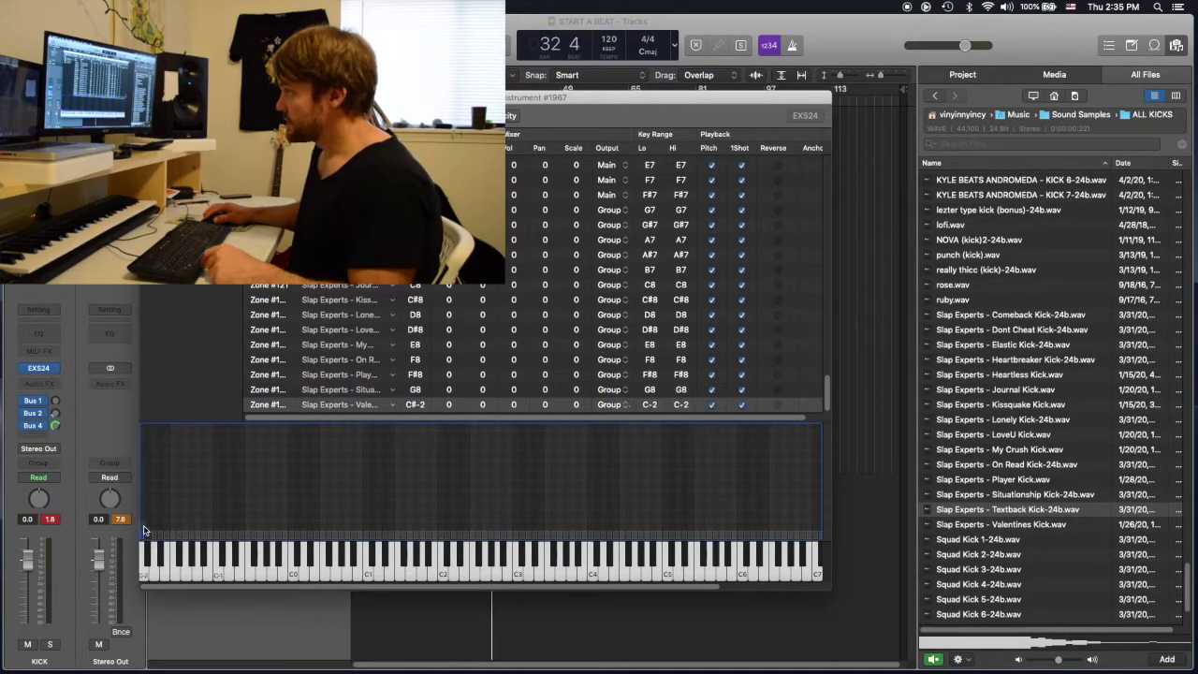
left_click(142, 573)
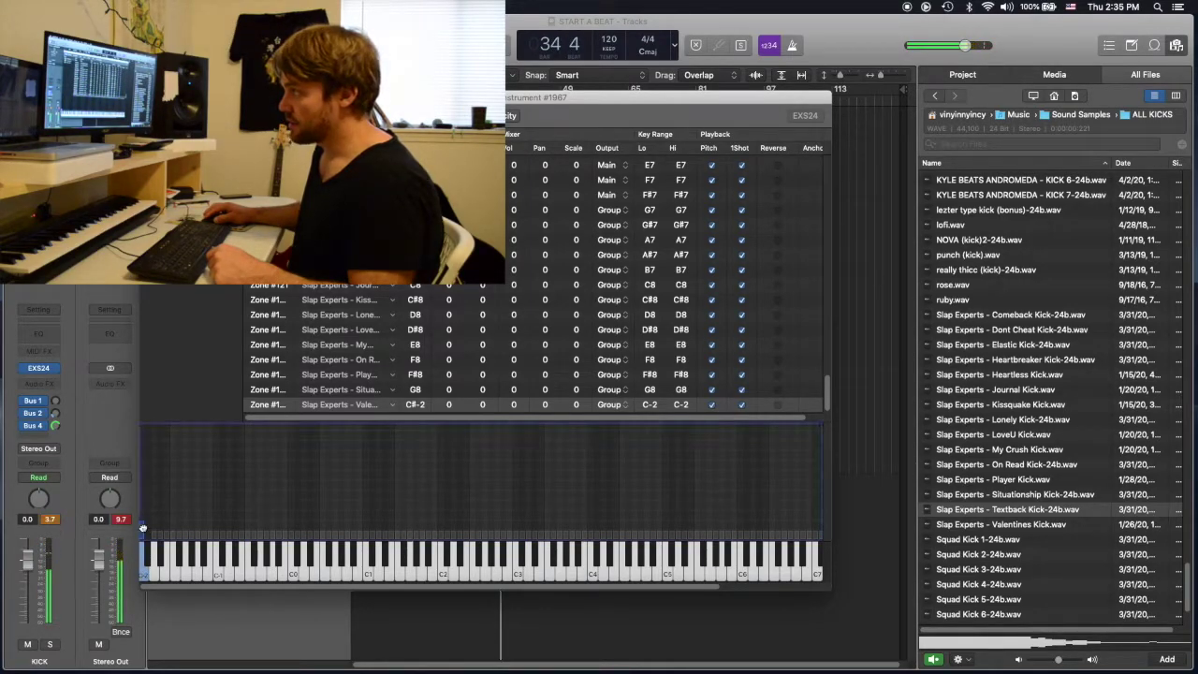
left_click(142, 528)
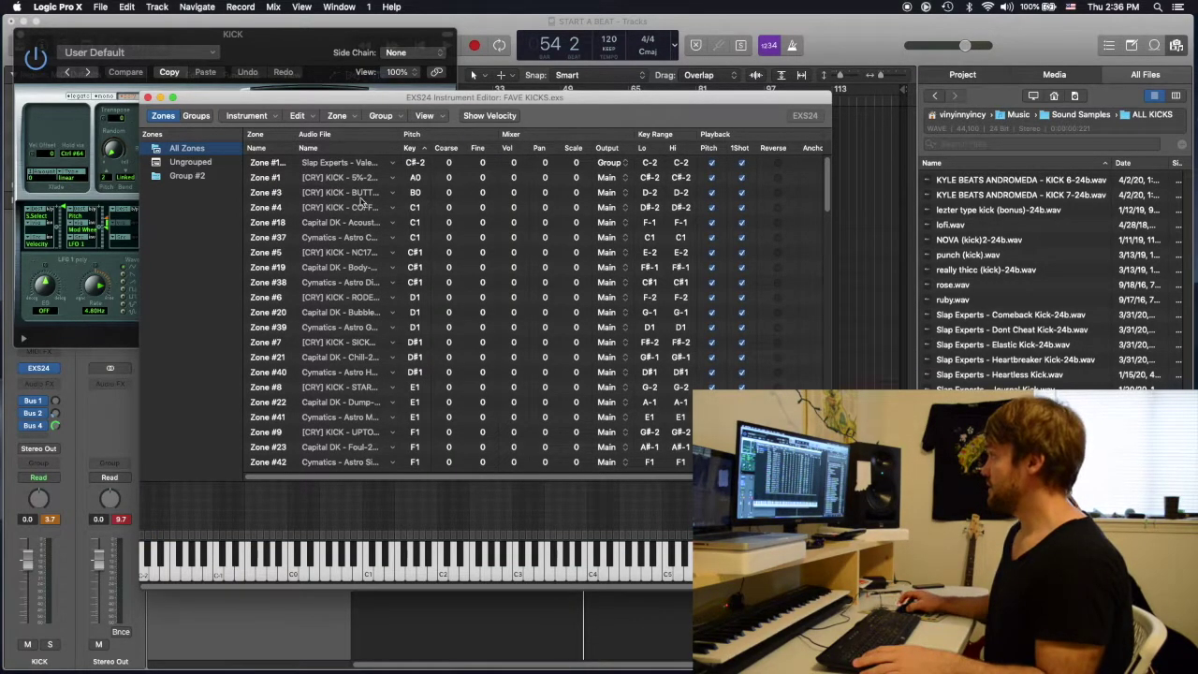
Turn off Pitch playback for all zones of FAVE KICKS and audition kicks on low and high keys
left_click(339, 165)
scroll(340, 281, "down", 10)
scroll(342, 293, "down", 15)
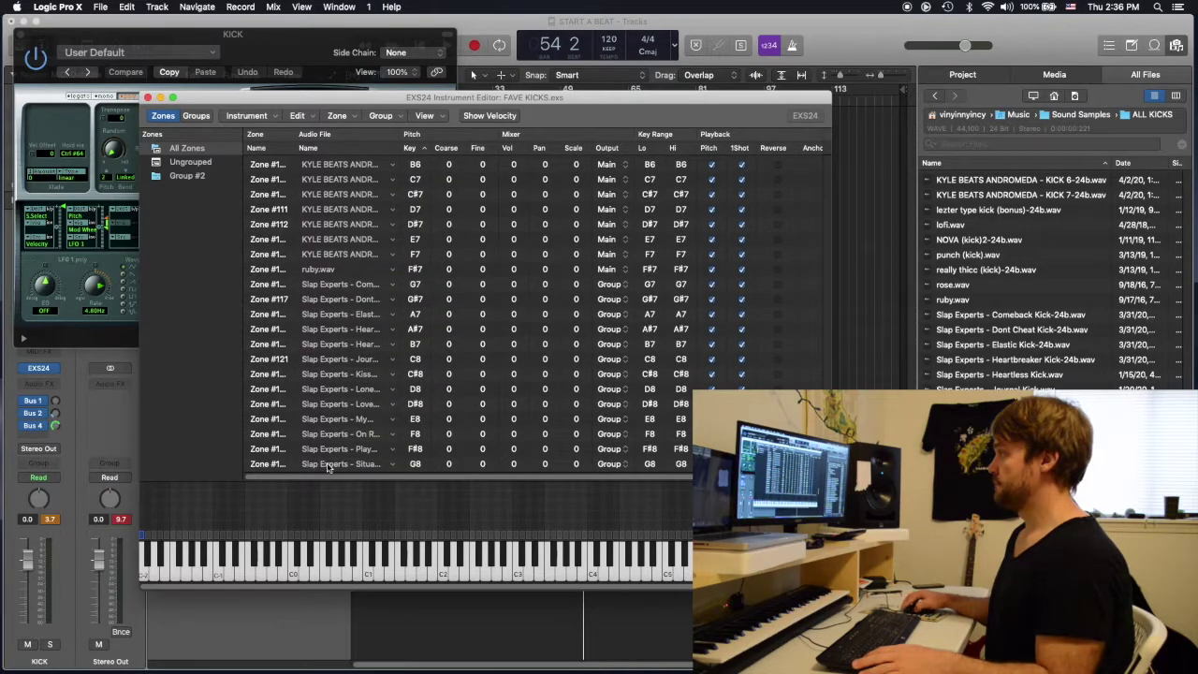
key("super+a")
left_click(712, 165)
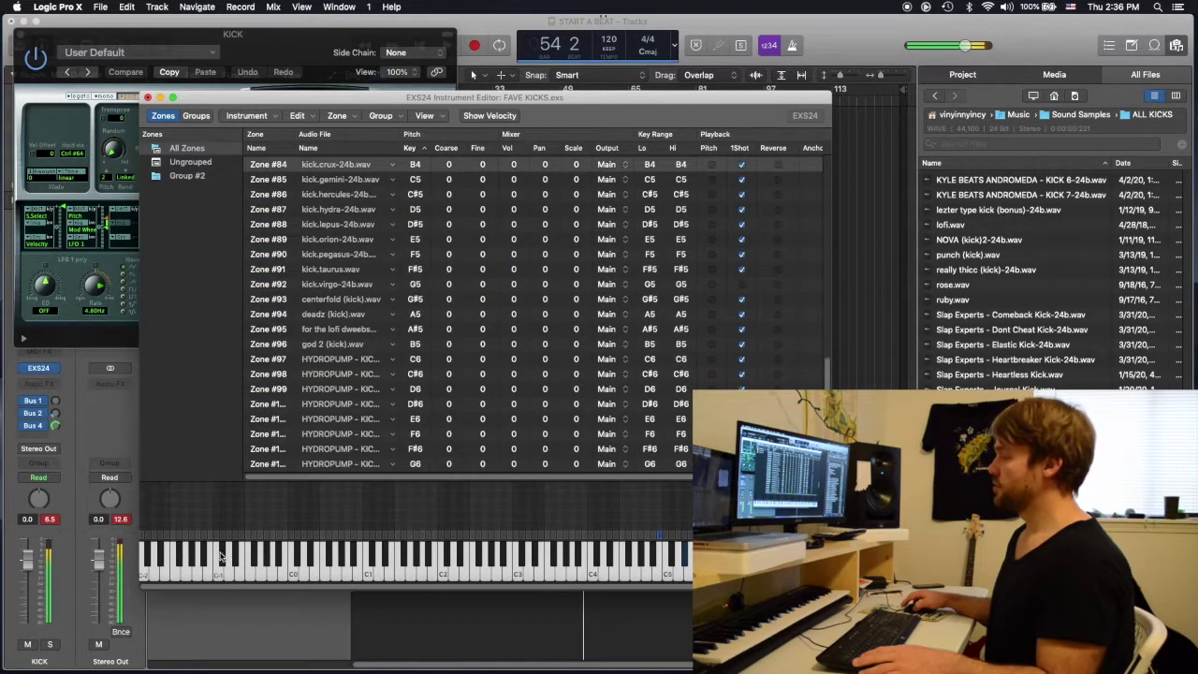
left_click(197, 573)
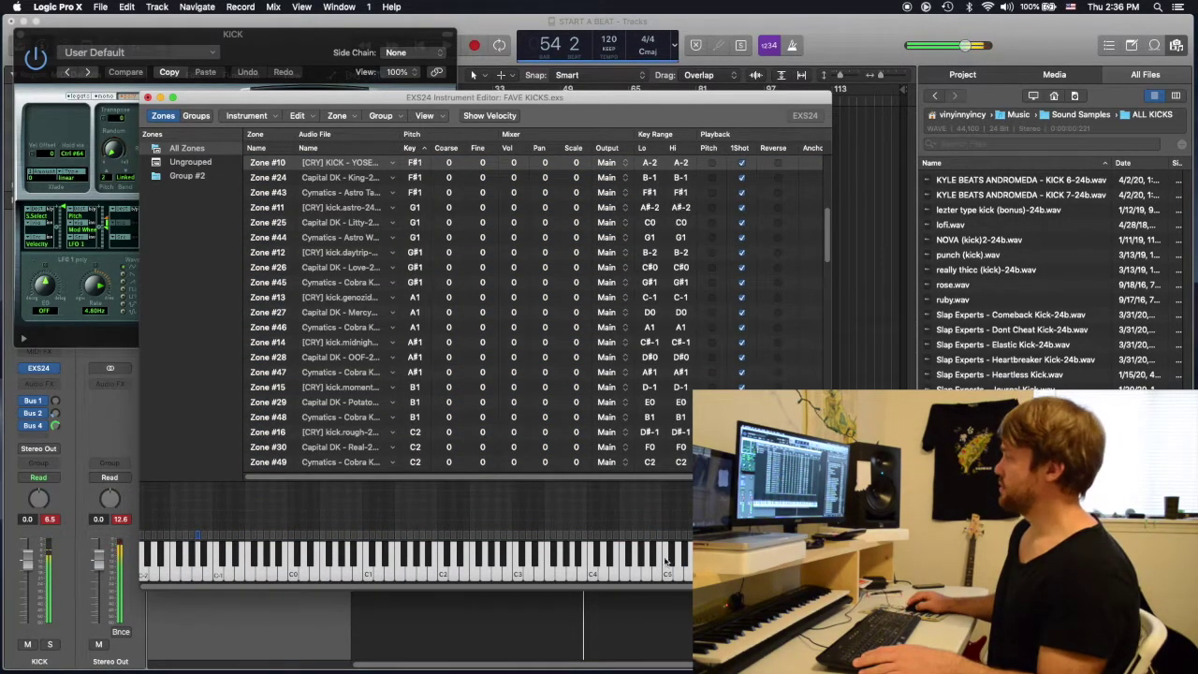
left_click(666, 561)
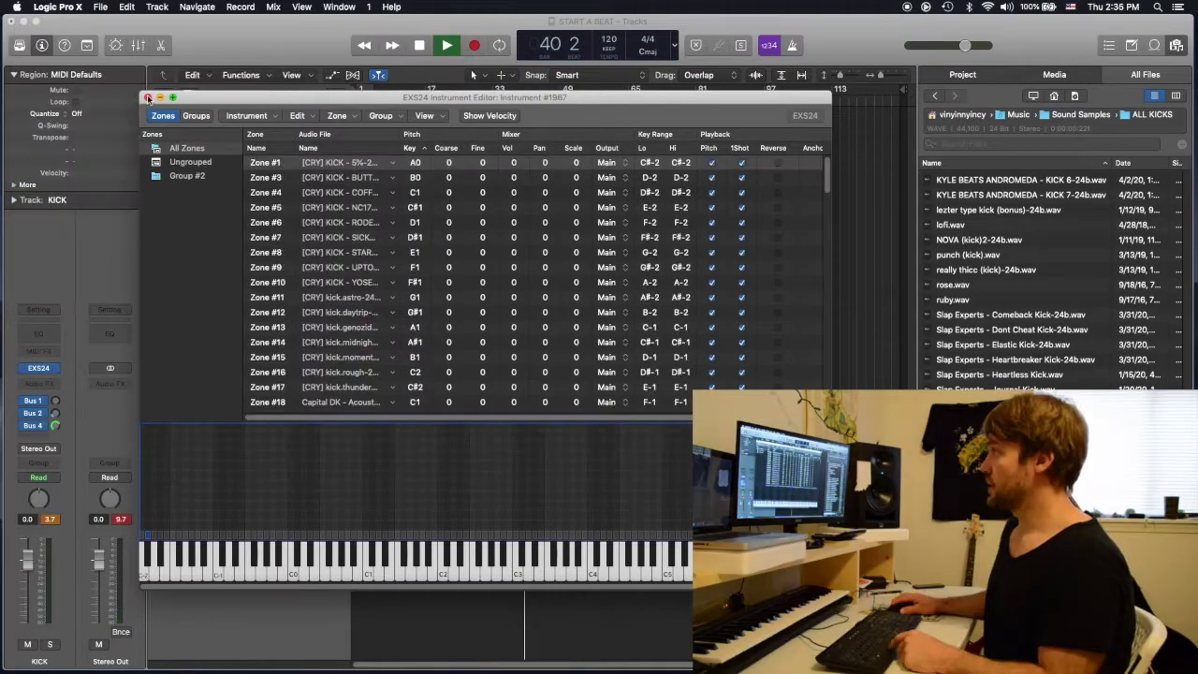
Save the kick instrument as FAVE KICKS in the Sampler Instruments folder, close the editor and stop playback
left_click(249, 115)
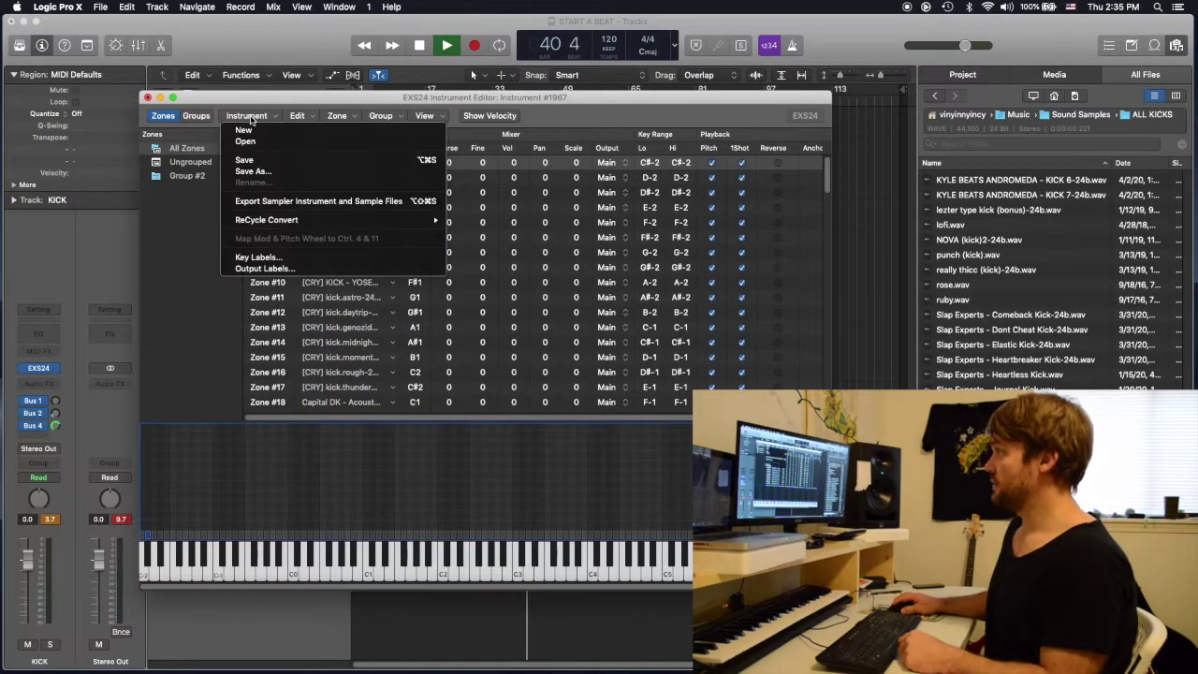
left_click(261, 172)
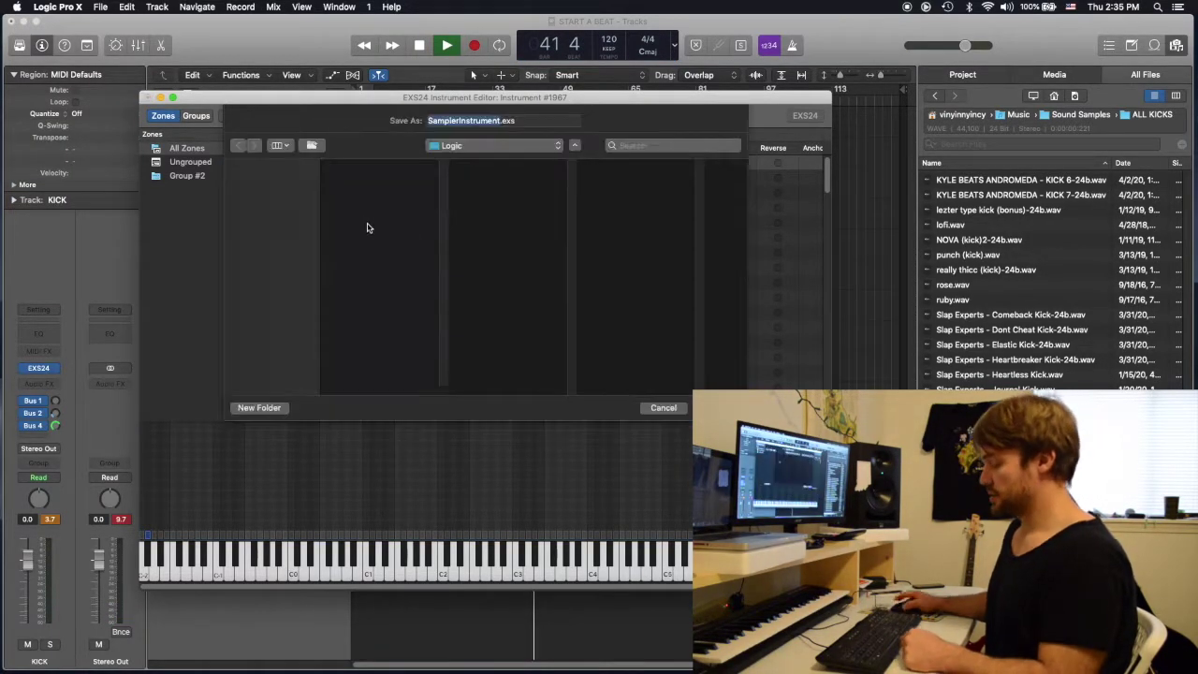
type("fAVE KIC")
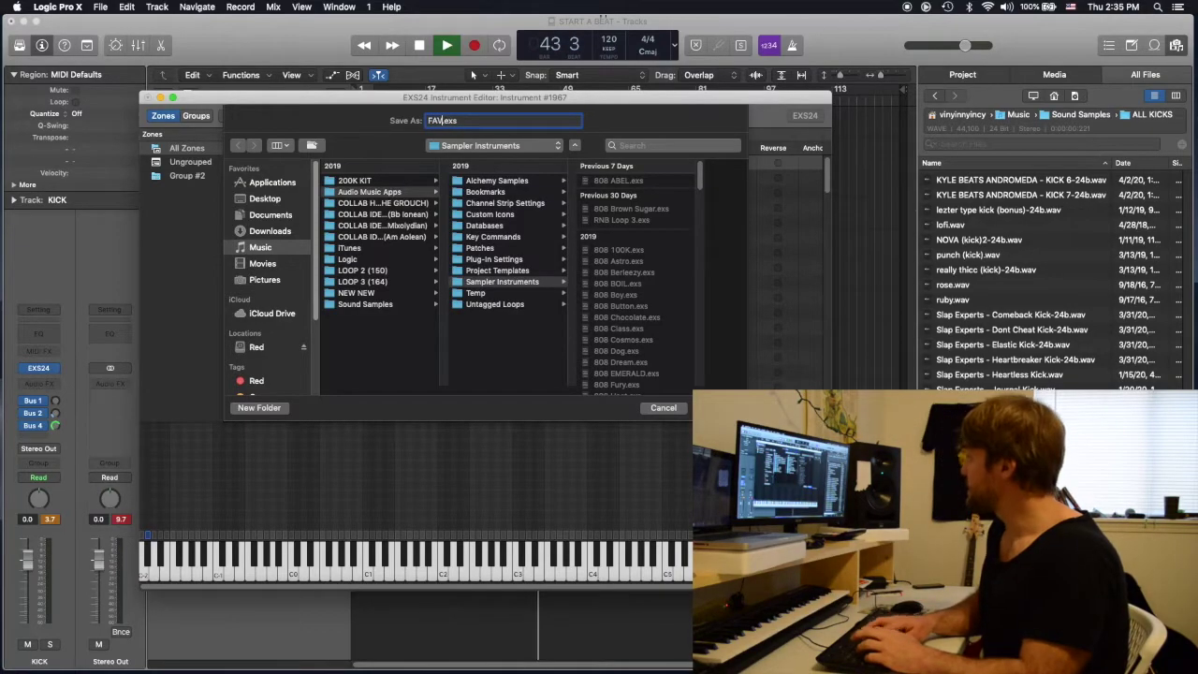
type("KS")
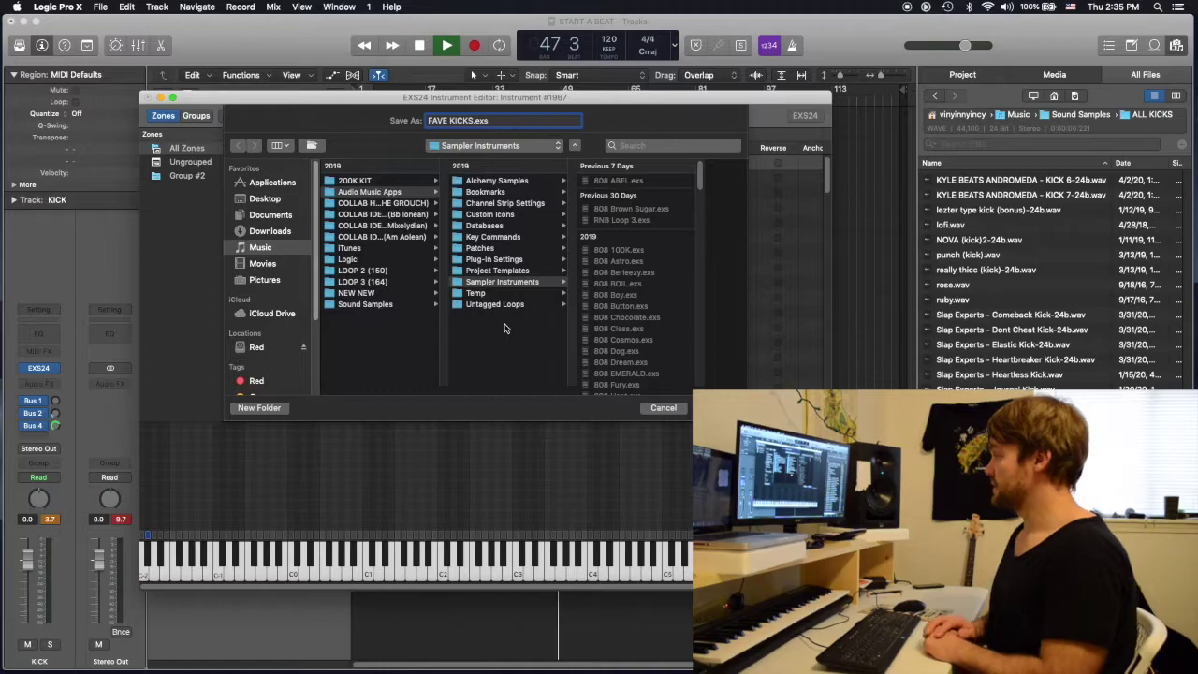
key("Return")
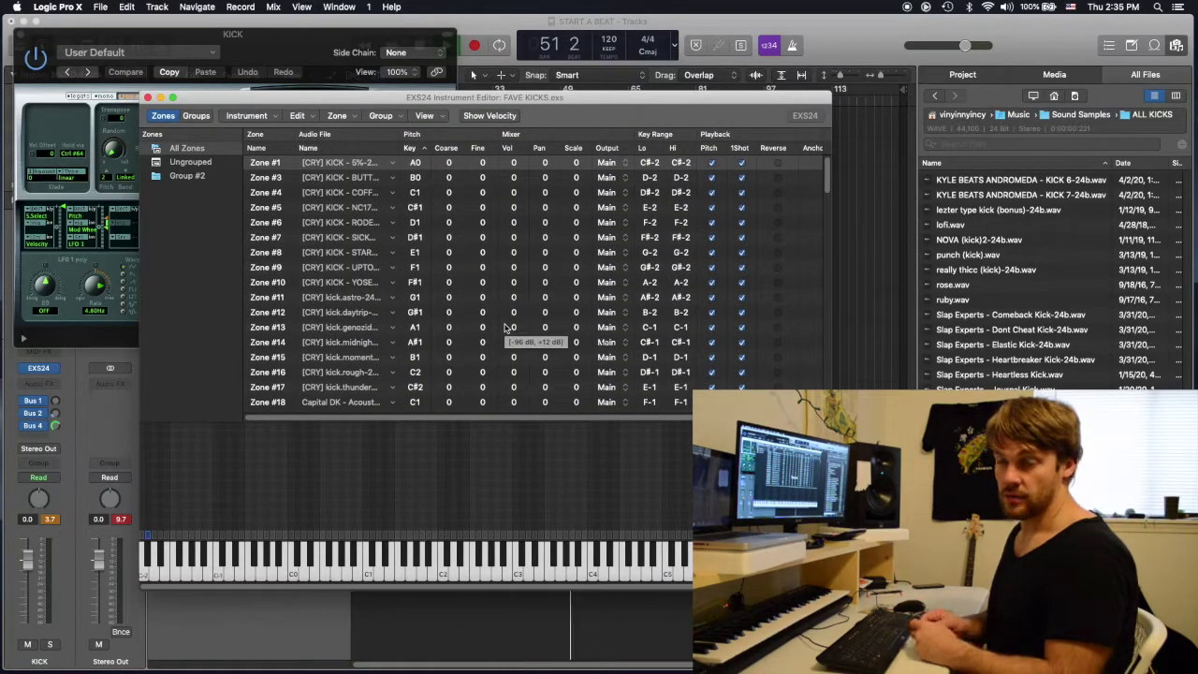
left_click(147, 98)
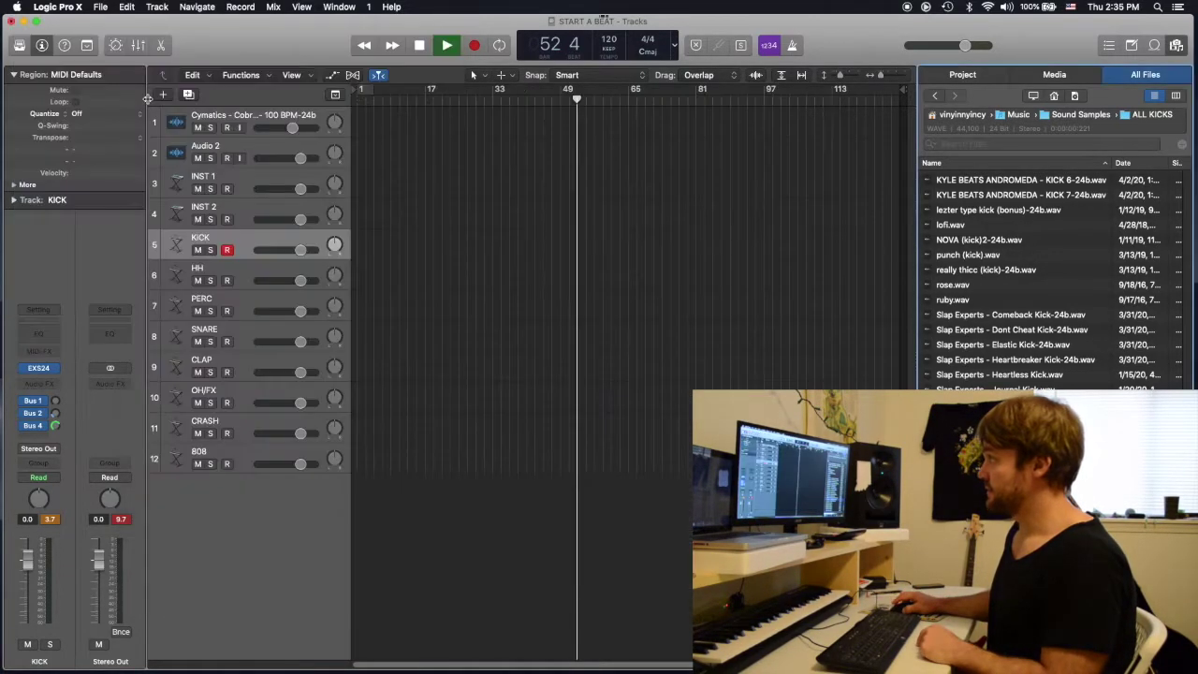
key("space")
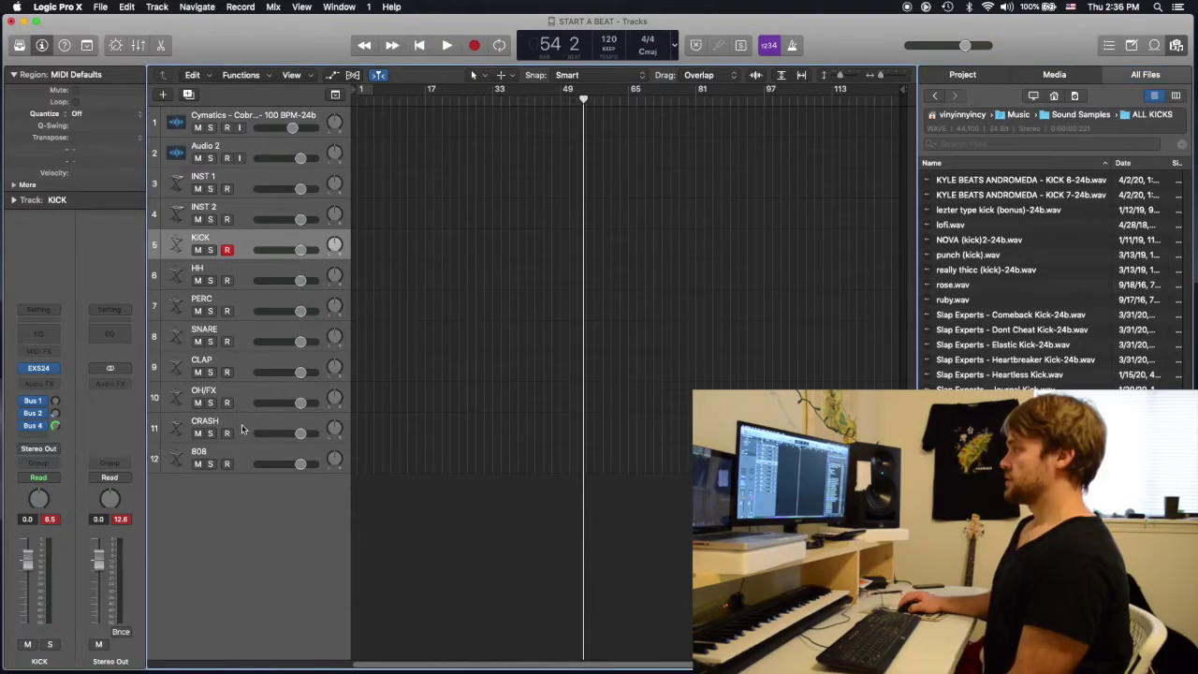
Create a new sampler instrument in the EXS24 Instrument Editor of the CLAP track
left_click(246, 365)
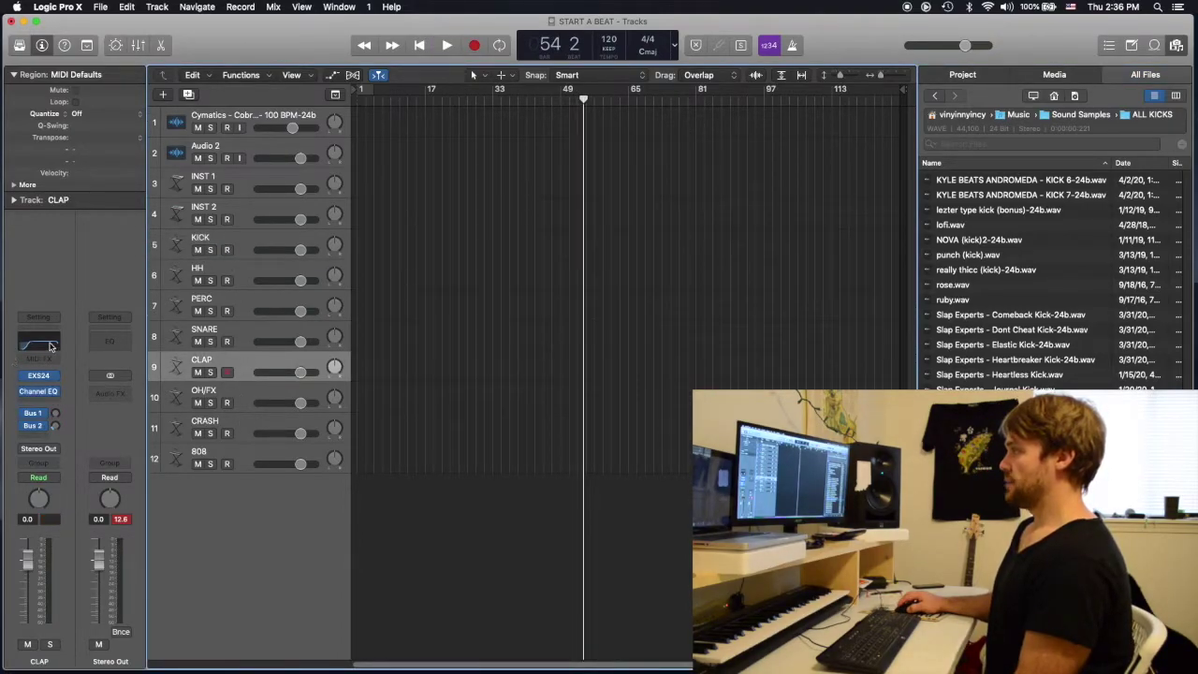
left_click(41, 375)
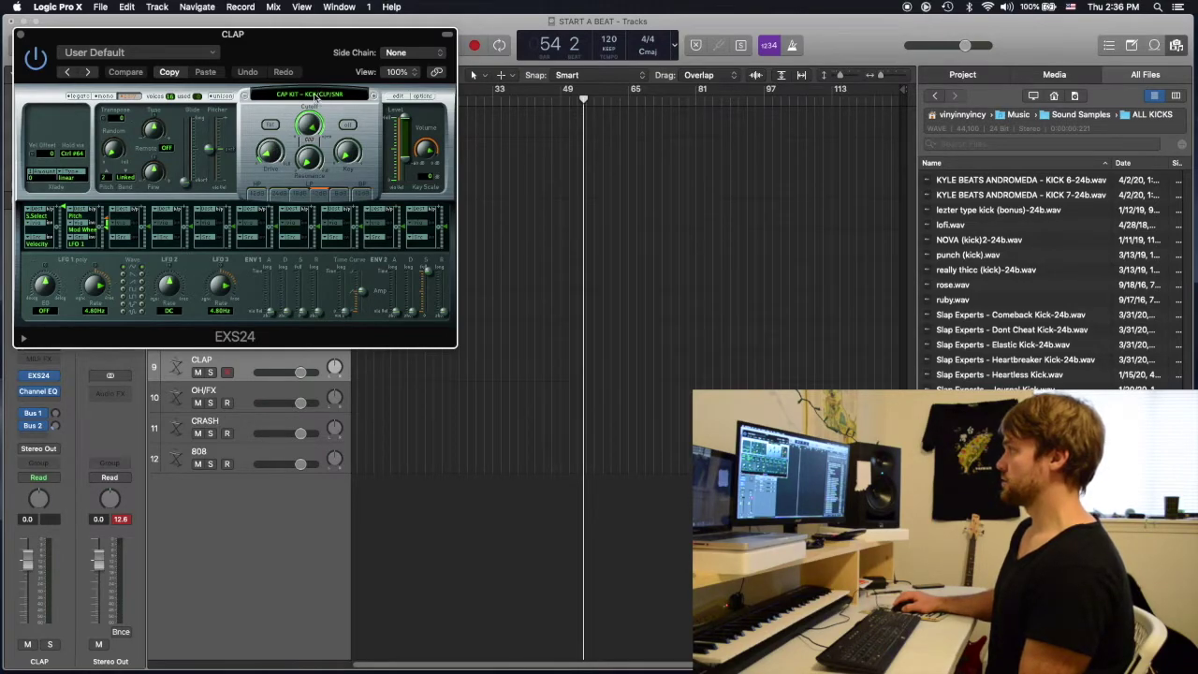
left_click(393, 97)
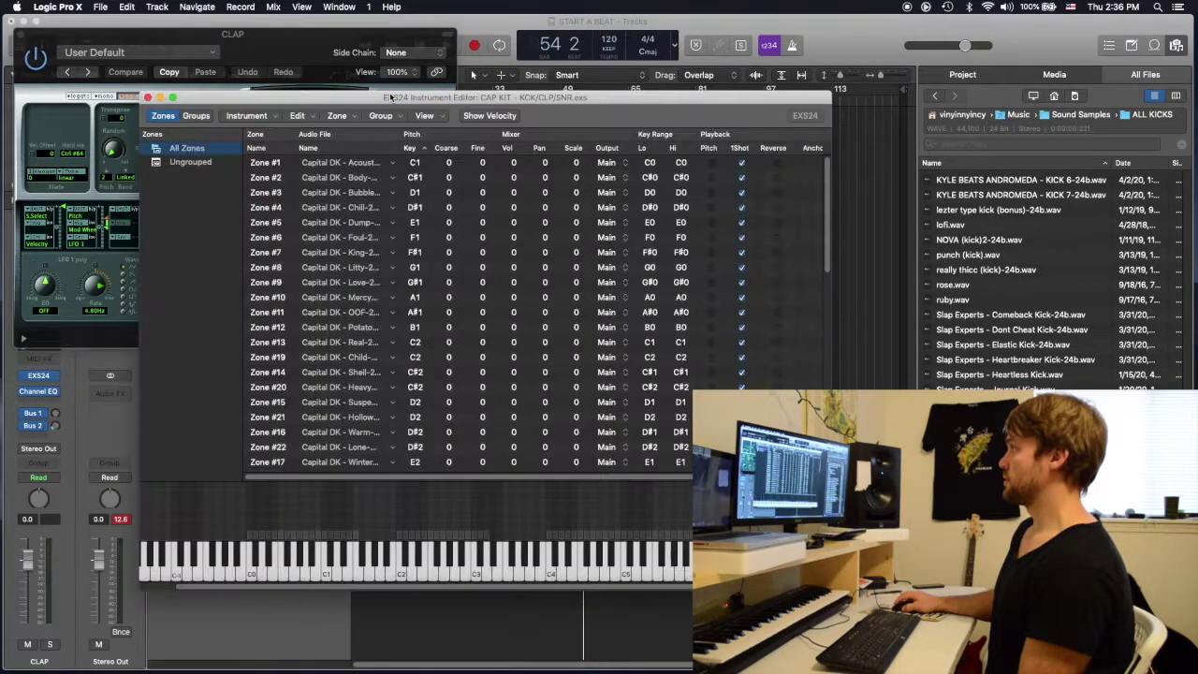
left_click(268, 115)
left_click(269, 129)
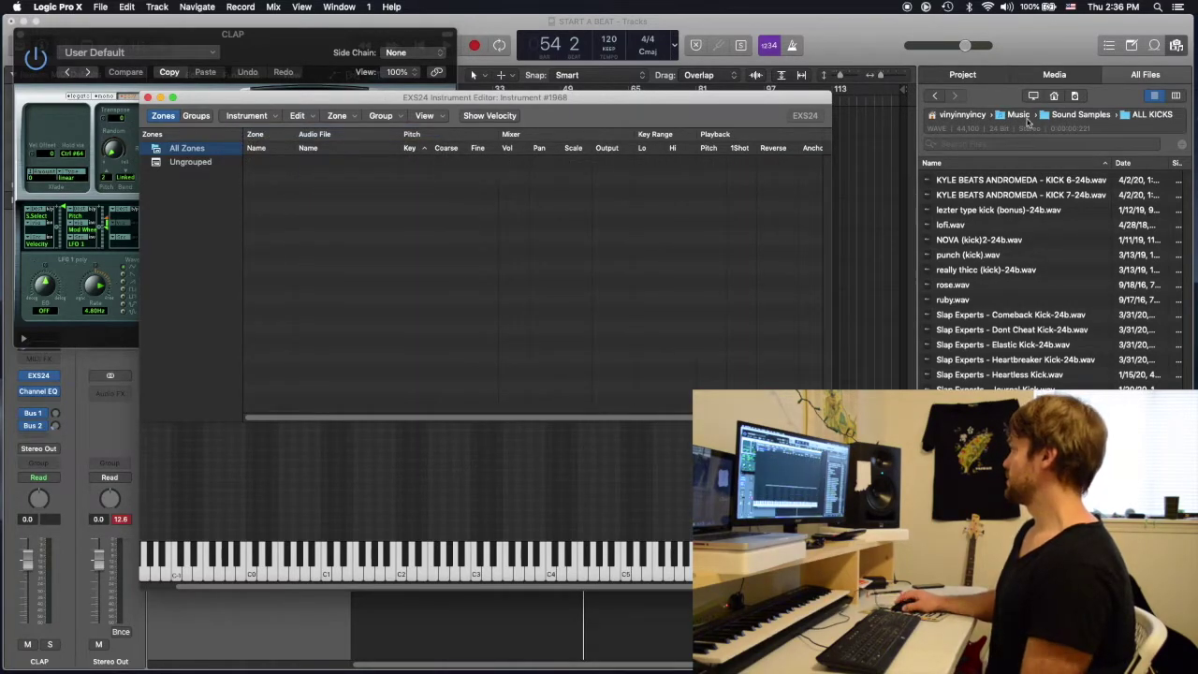
Add clap samples from the ALL CLAPs folder in Sound Samples as zones, continuing with the Capital DK claps after the last zone
left_click(1069, 116)
double_click(979, 224)
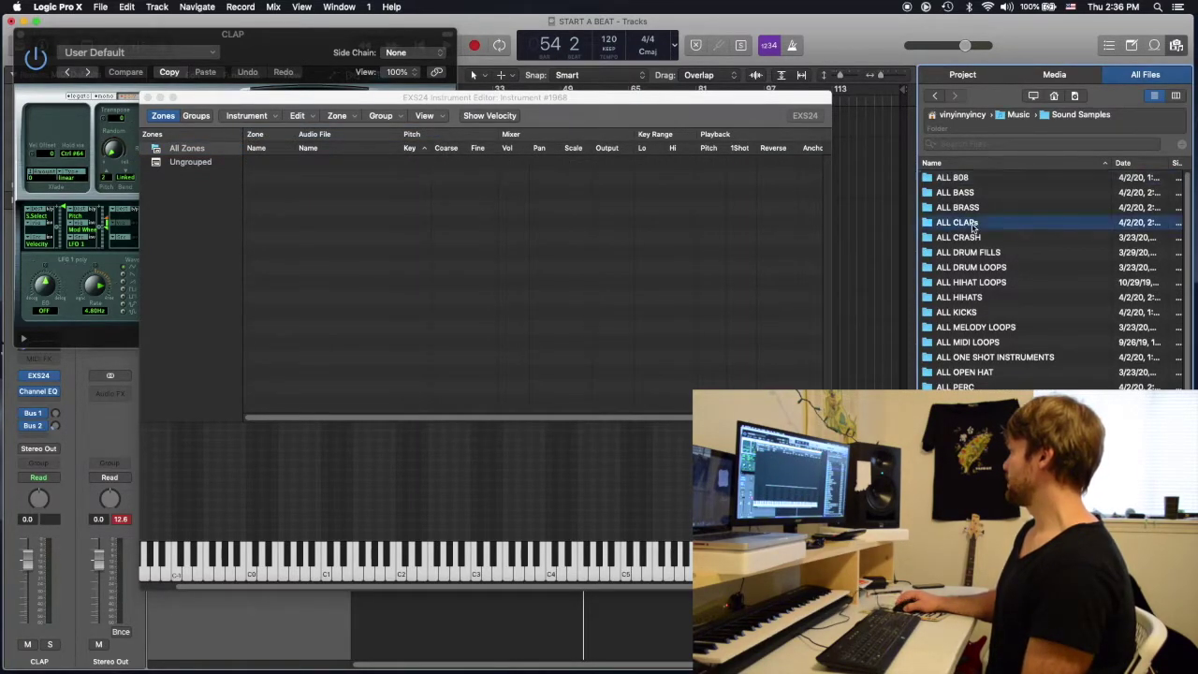
left_click_drag(989, 185, 327, 316)
left_click_drag(987, 327, 308, 556)
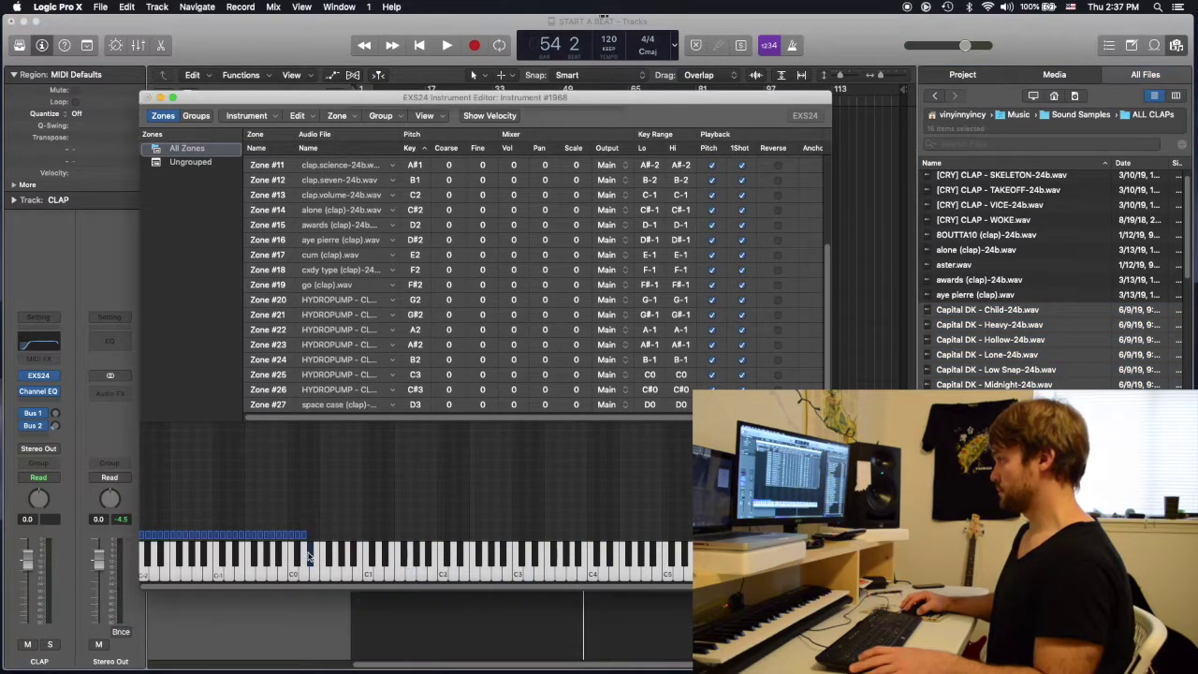
left_click(591, 225)
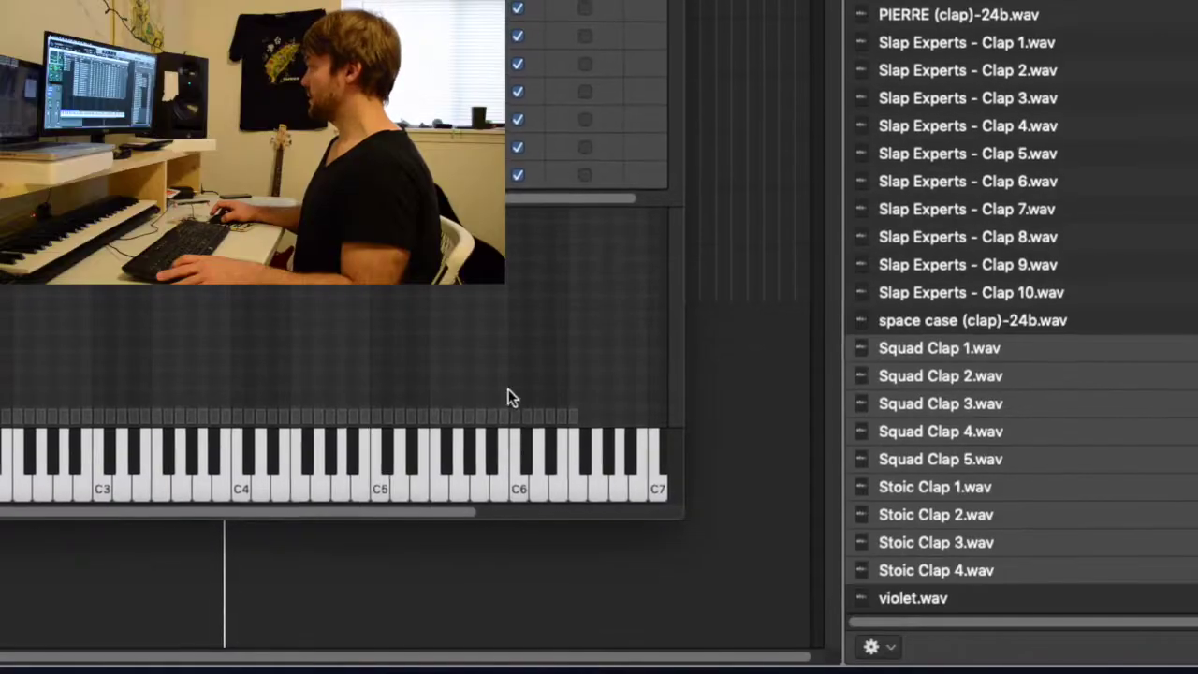
Add more clap samples from the ALL CLAPs folder as zones, including the Hyperbits, Clap_Narrow, Clap_Wide and numbered claps from Clap 001 onwards
scroll(1057, 404, "up", 3)
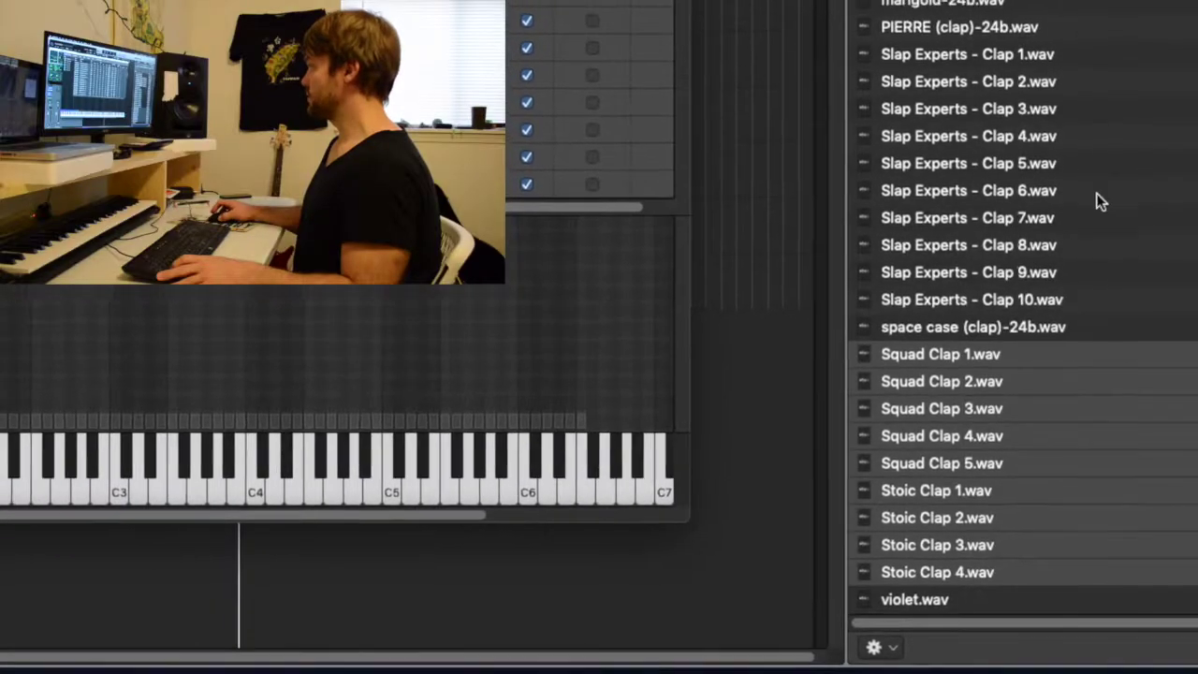
scroll(1071, 242, "up", 10)
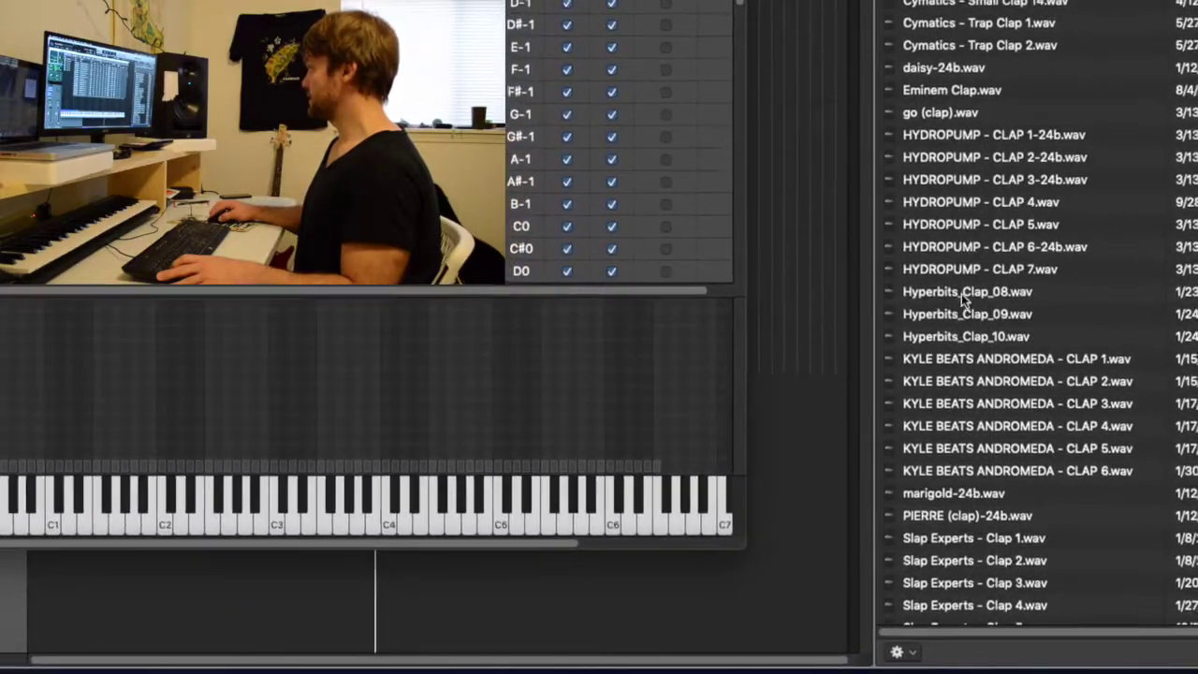
scroll(966, 318, "up", 15)
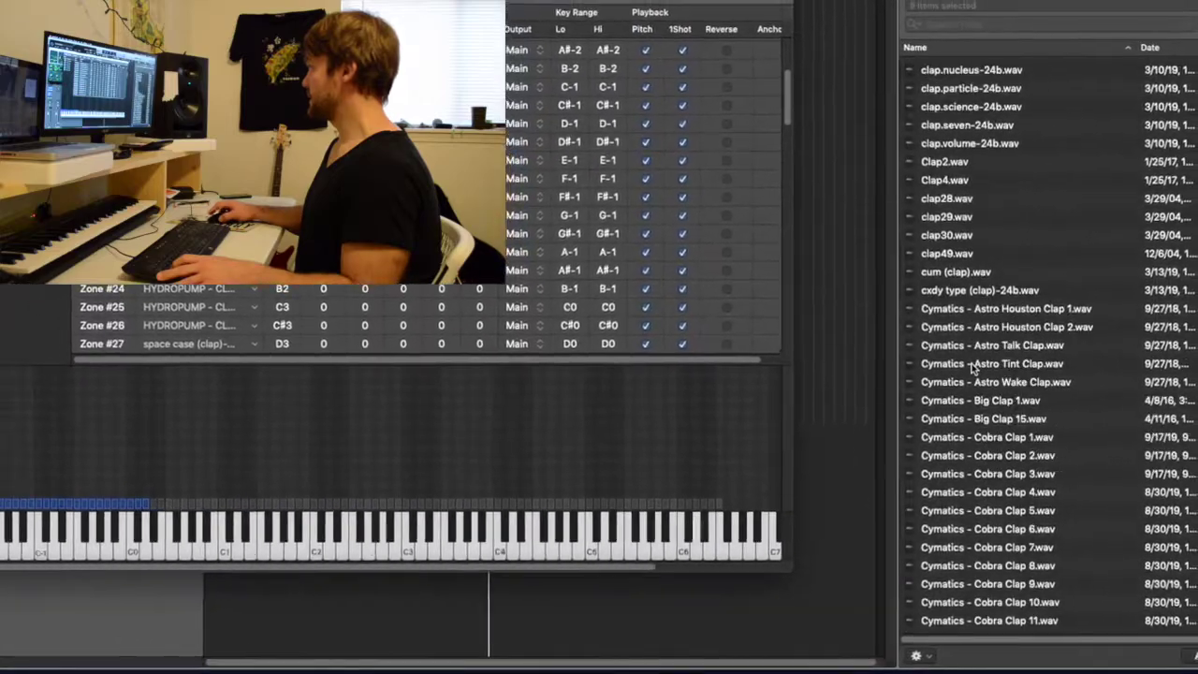
scroll(973, 378, "up", 2)
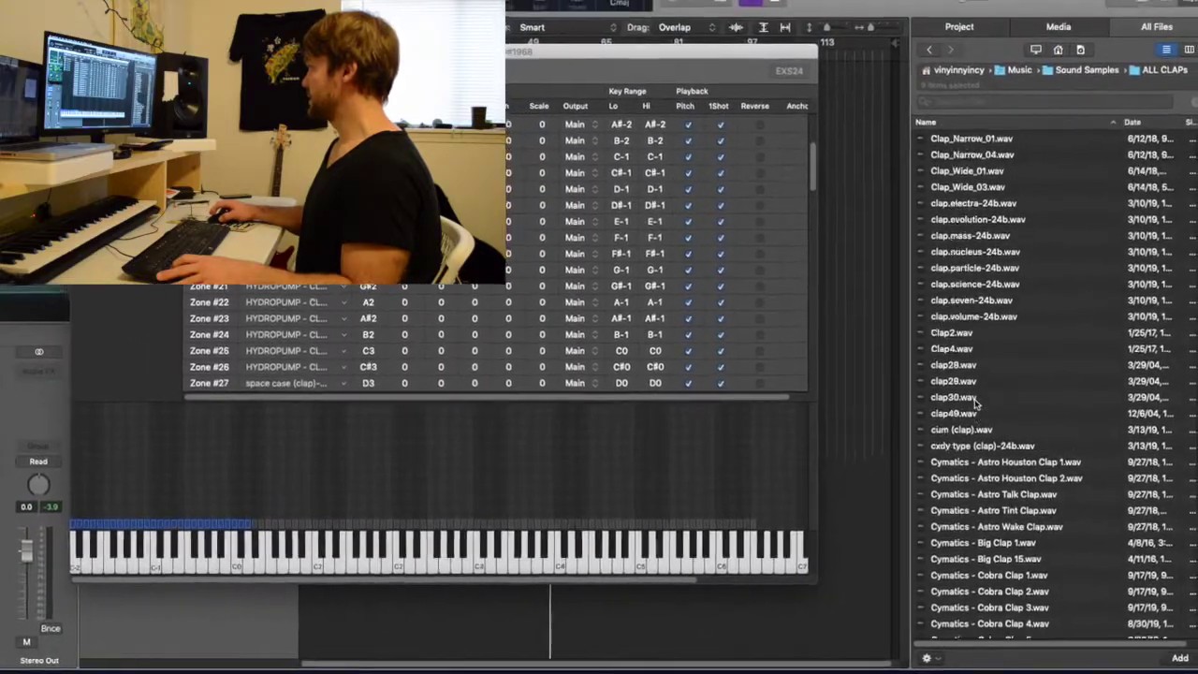
scroll(976, 401, "up", 10)
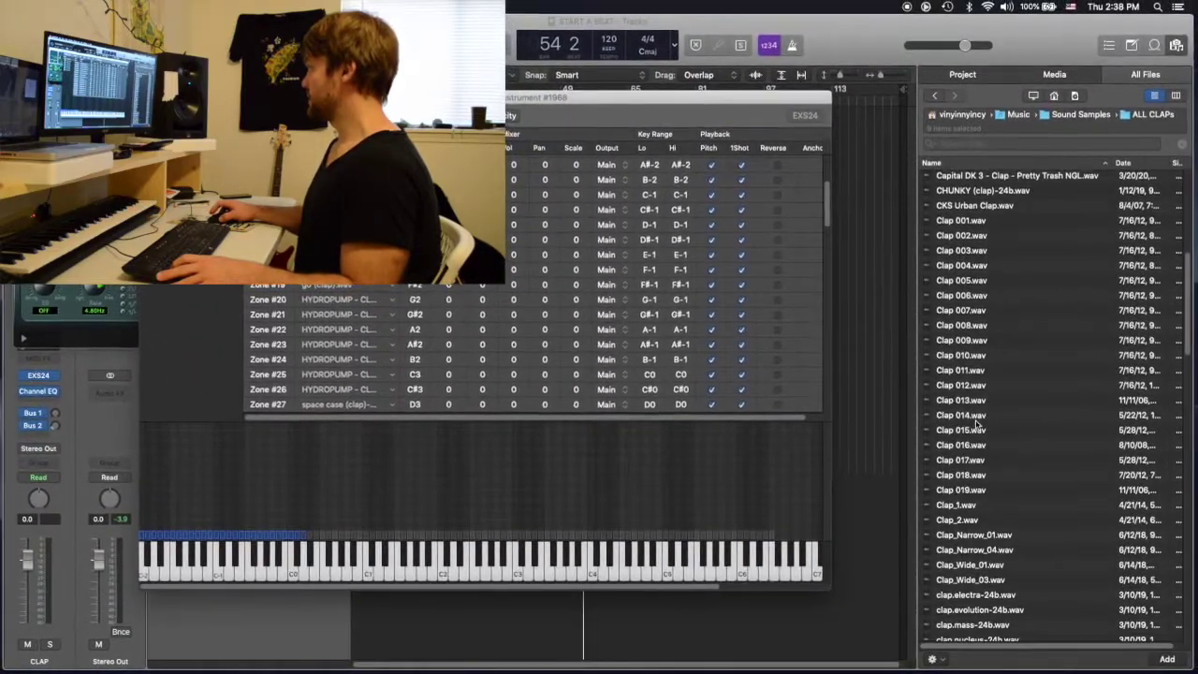
scroll(434, 265, "down", 15)
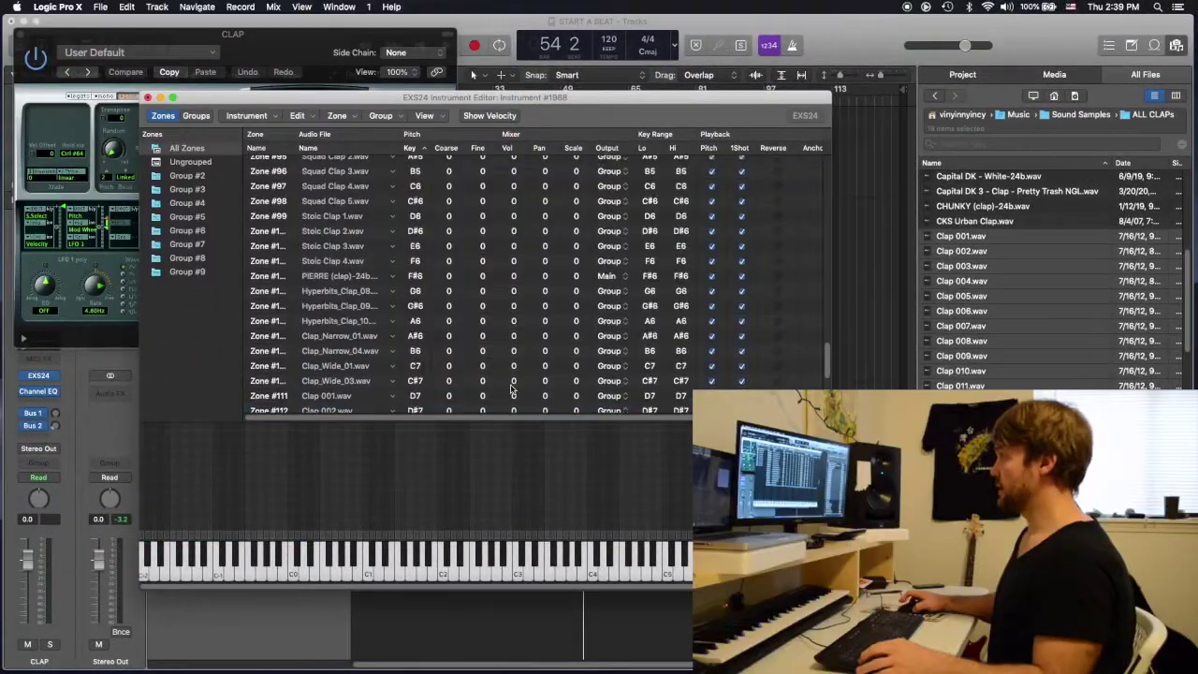
Turn off Pitch playback for all clap zones and audition claps across the keyboard
scroll(435, 265, "up", 15)
key("super+a")
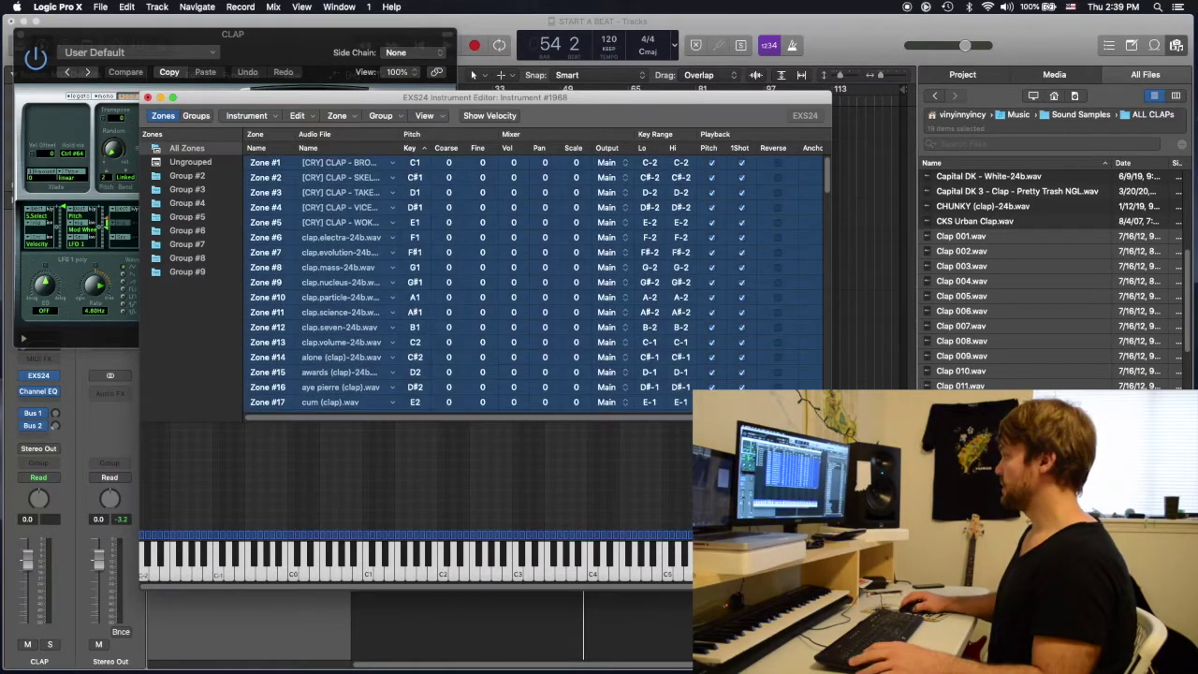
key("Down")
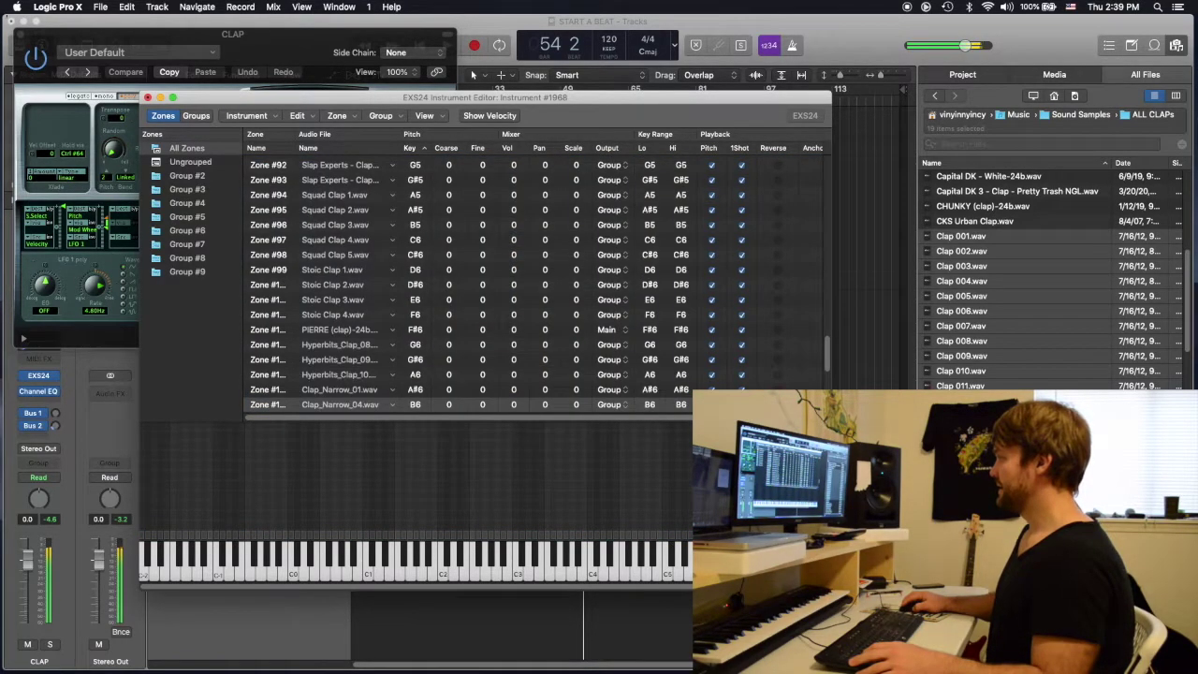
left_click(198, 574)
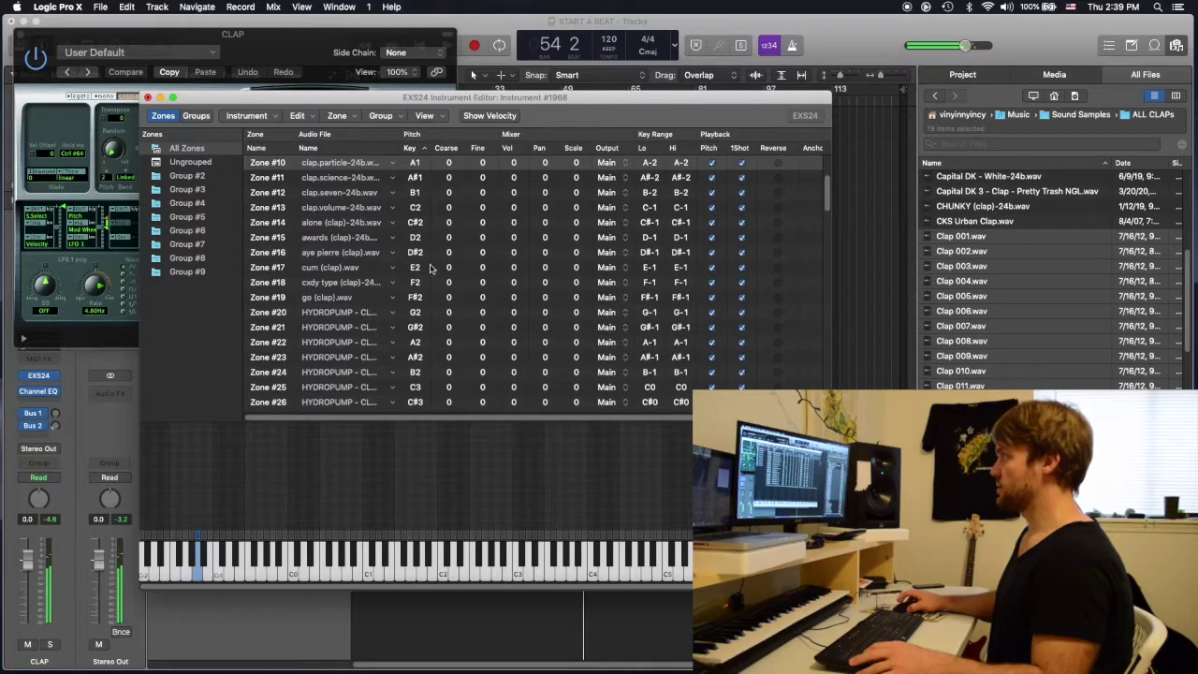
scroll(427, 281, "up", 3)
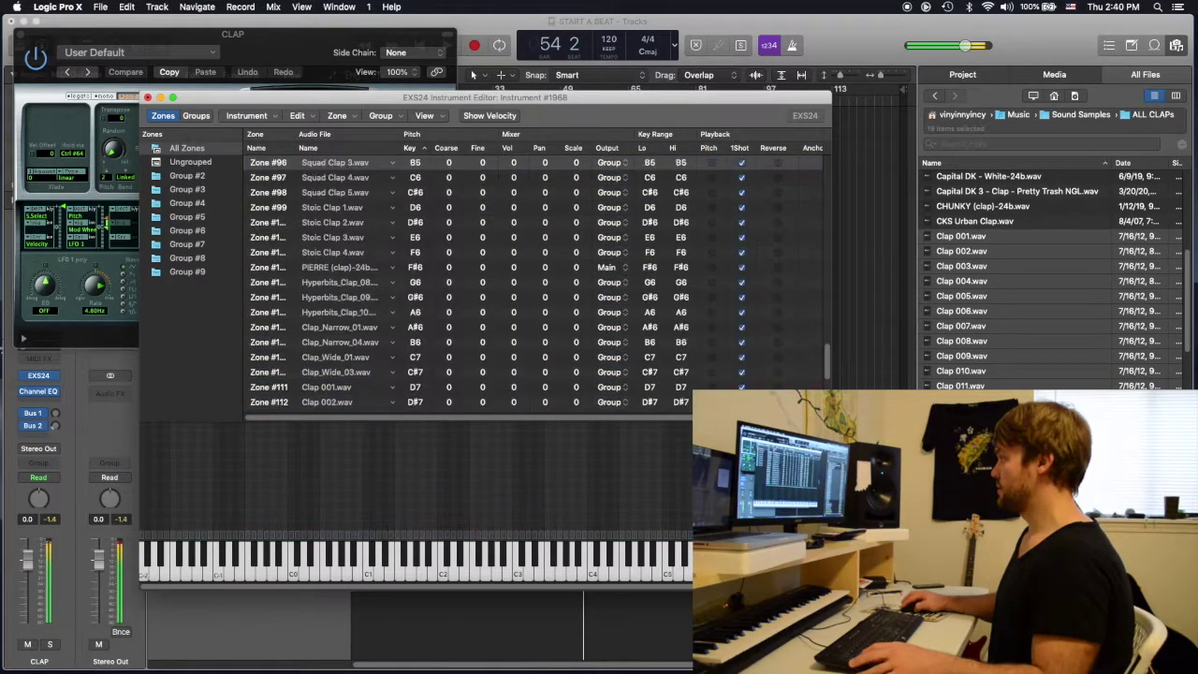
Save the clap instrument as FAVE CLAPS in the Sampler Instruments folder
left_click(246, 115)
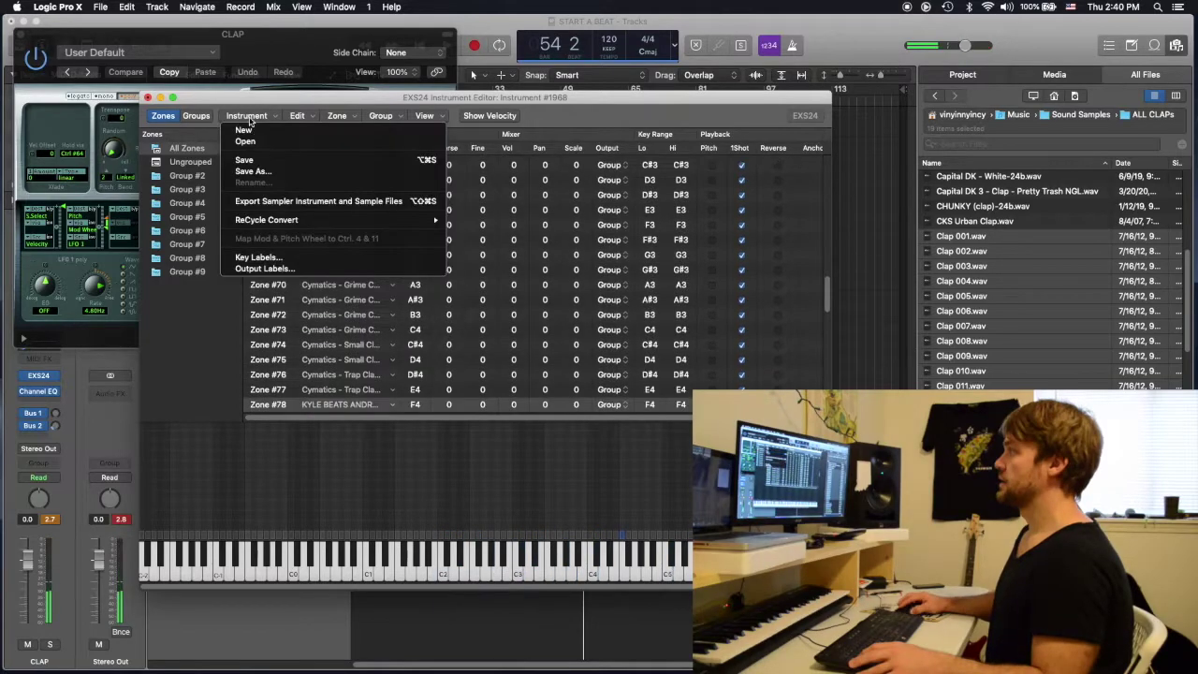
left_click(255, 173)
type("FAVE CL.exs")
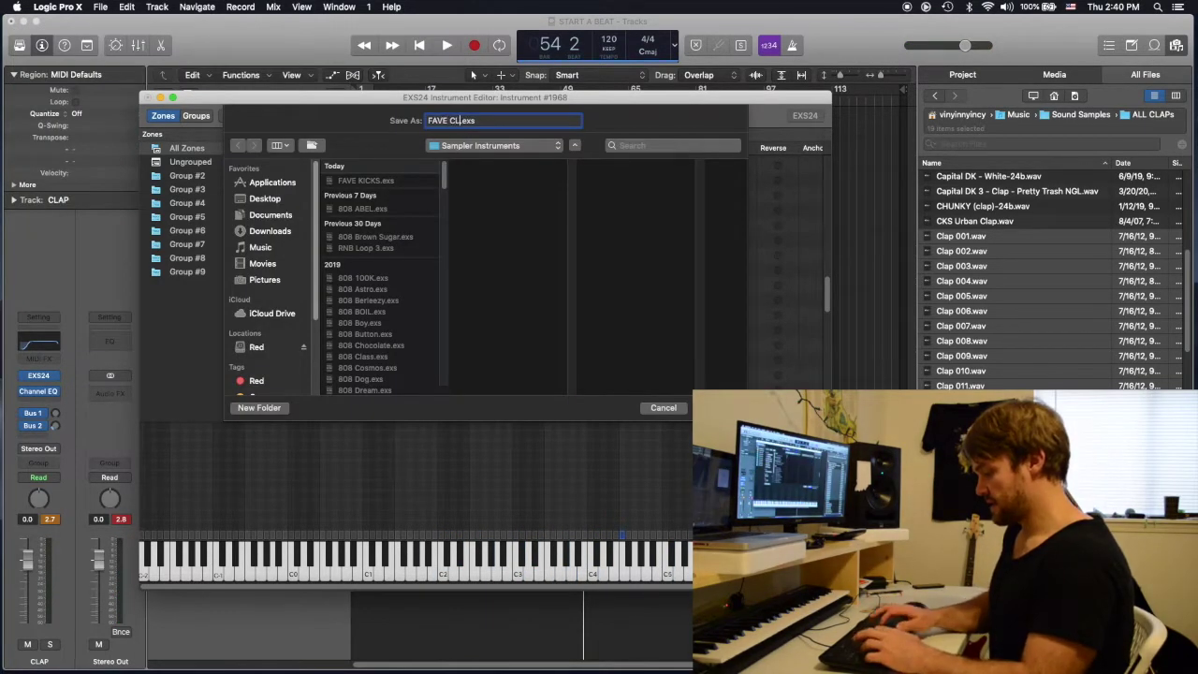
type("APS")
key("Return")
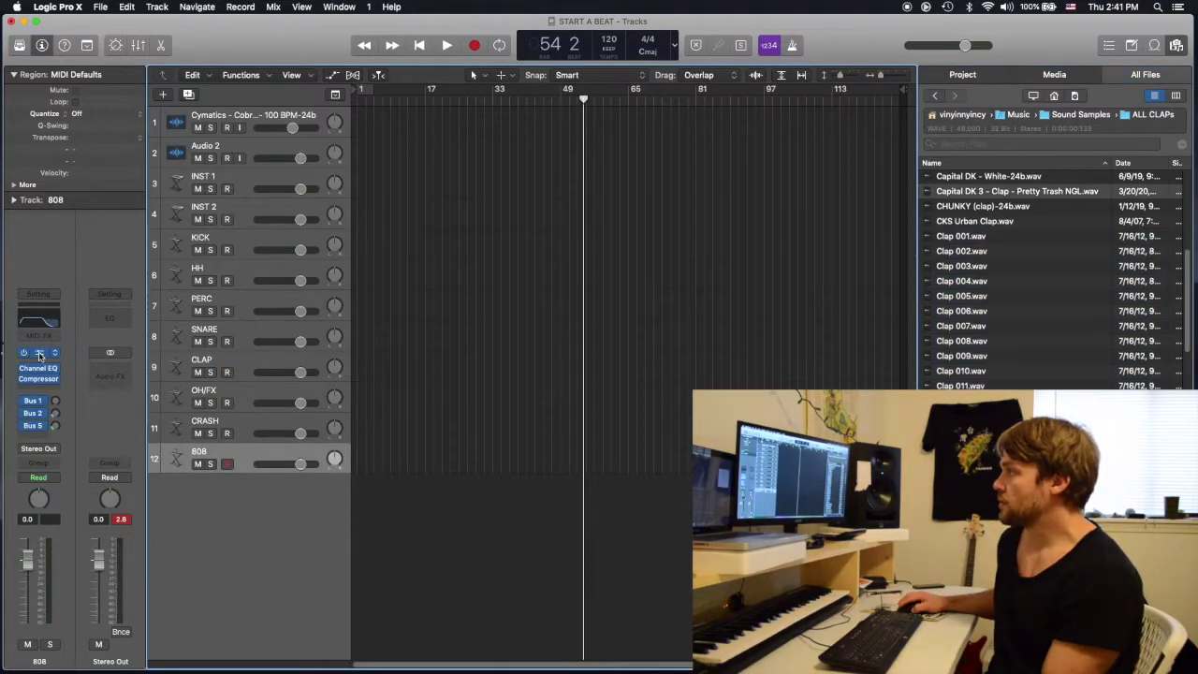
View the instrument list in the 808 track's EXS24 and create a new sampler instrument in its Instrument Editor
left_click(40, 354)
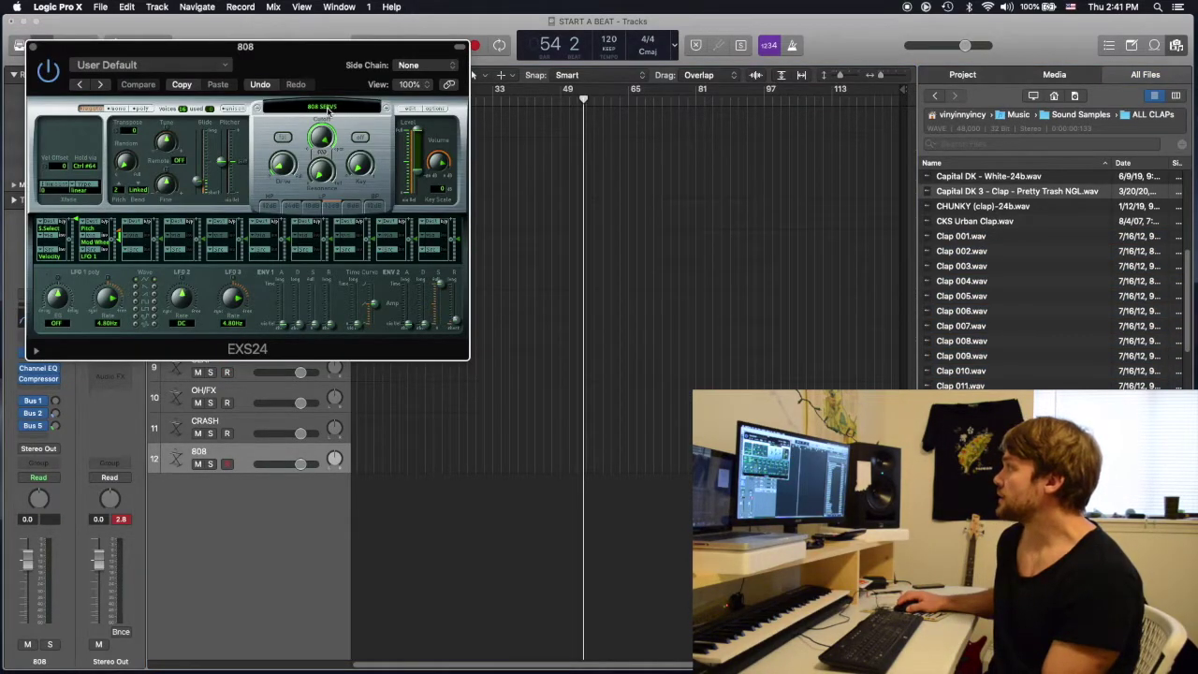
left_click(327, 109)
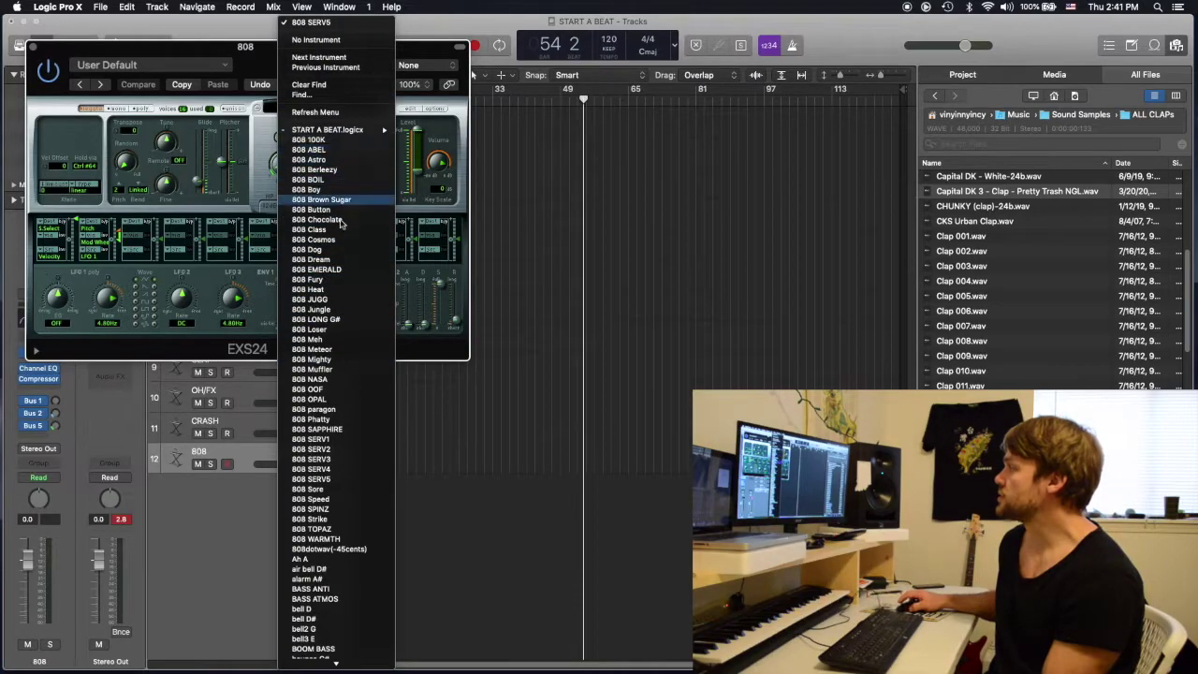
left_click(263, 55)
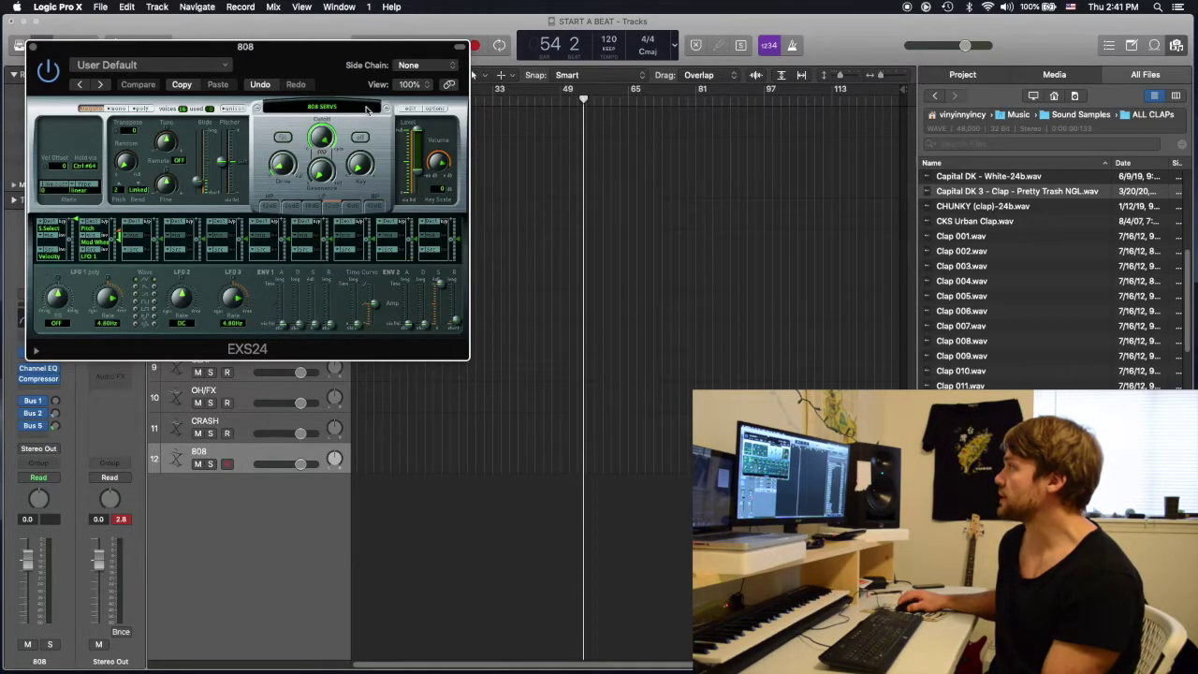
left_click(408, 112)
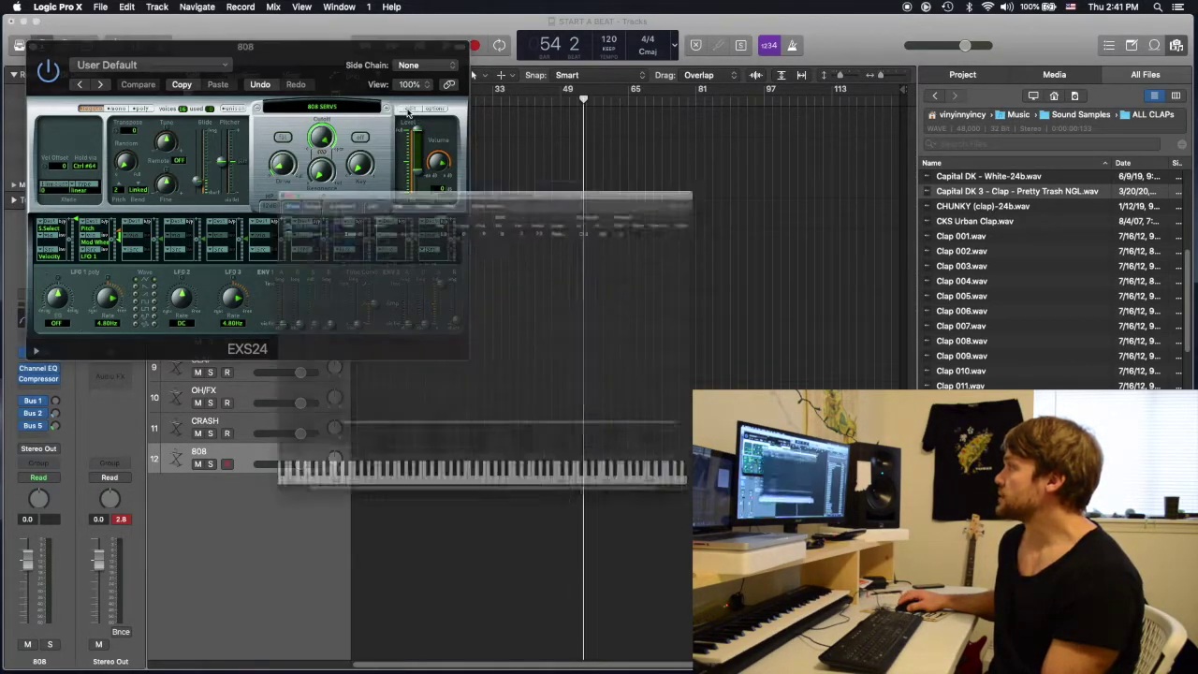
left_click(258, 118)
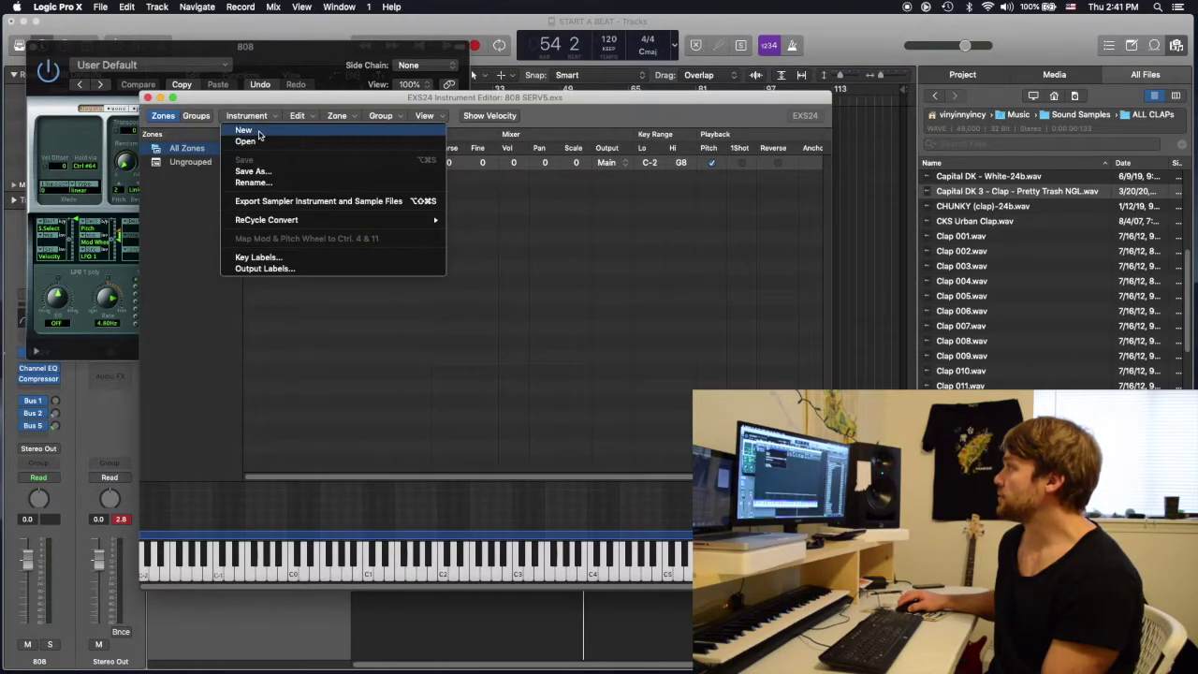
left_click(258, 132)
Using the ALL 808 folder in Sound Samples, replace the ABEL.wav zone with Cymatics - Bangin 808 1 - C.wav
left_click(1072, 116)
left_click(965, 180)
double_click(964, 180)
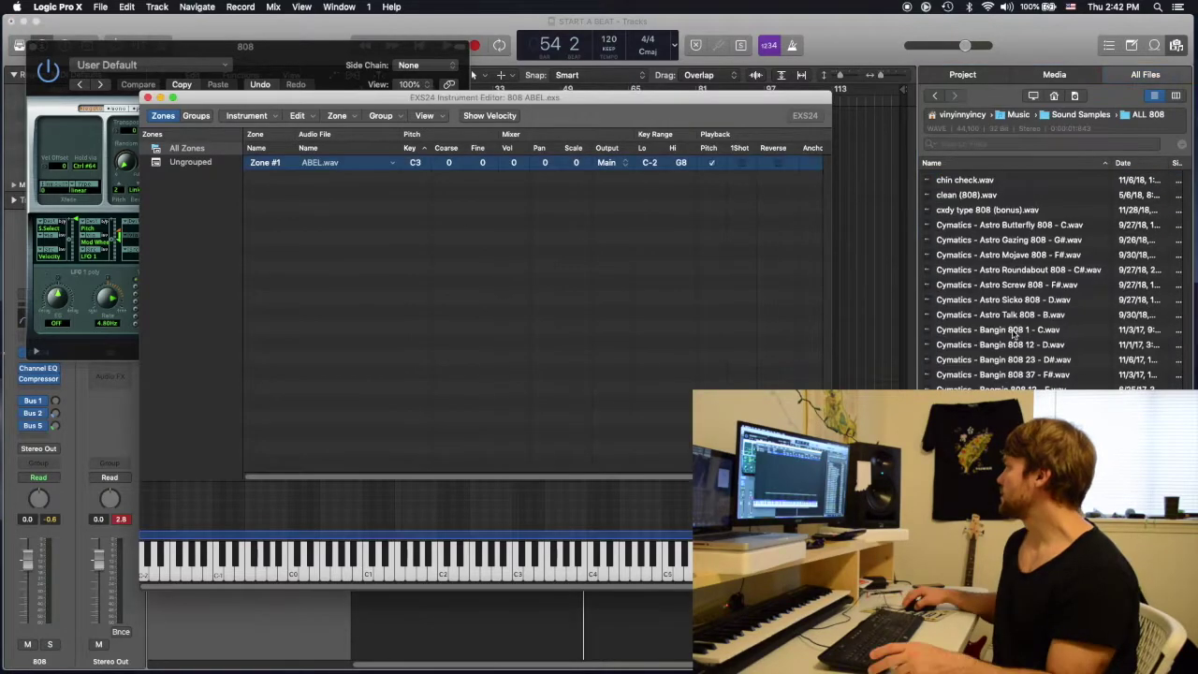
left_click(1016, 330)
left_click_drag(1027, 331, 527, 259)
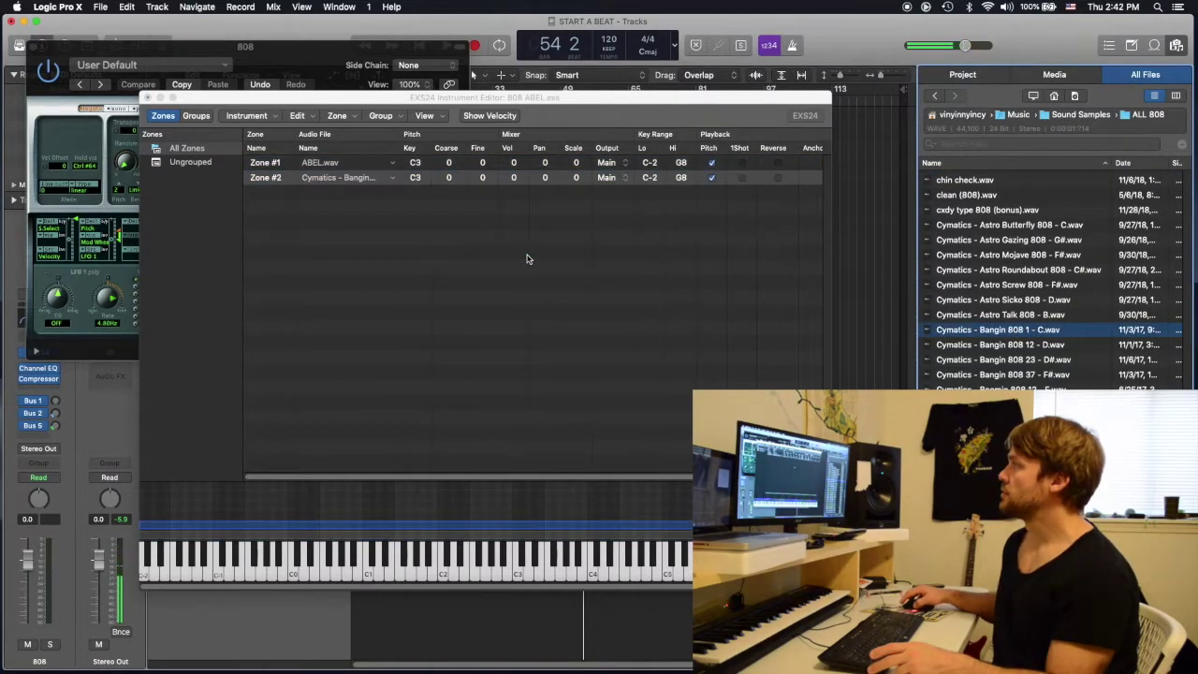
left_click(329, 167)
key("Delete")
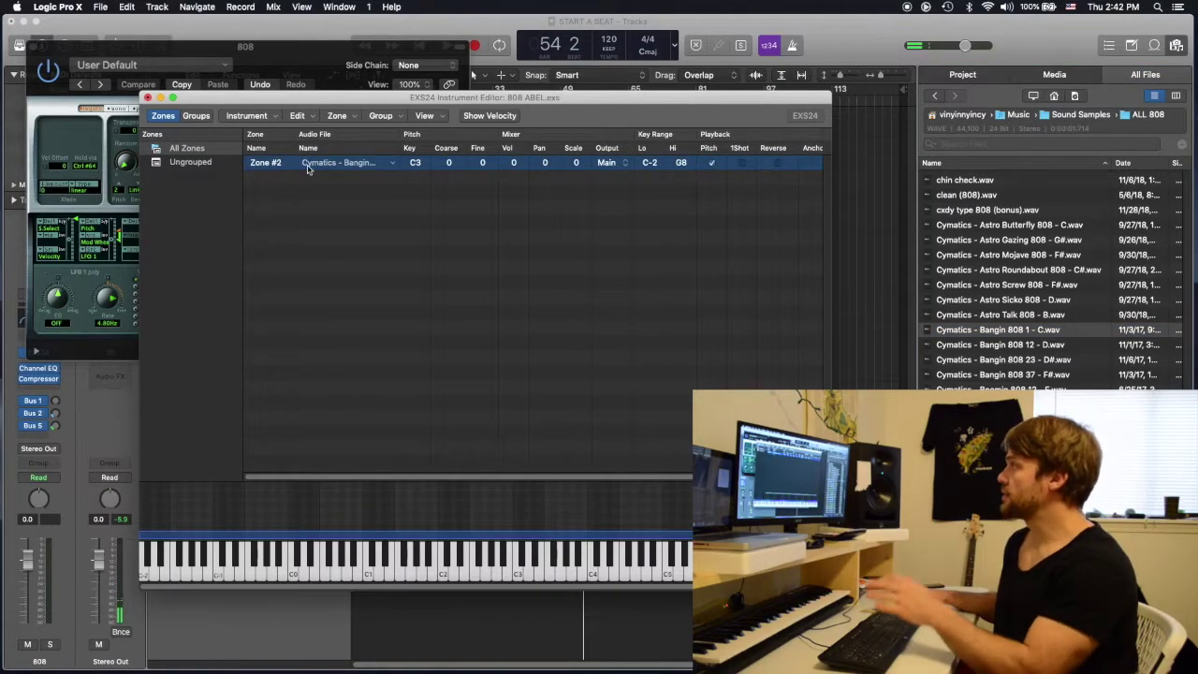
Save the edited 808 instrument under the name 808 BANGIN C in the Sampler Instruments folder
left_click(246, 115)
left_click(265, 172)
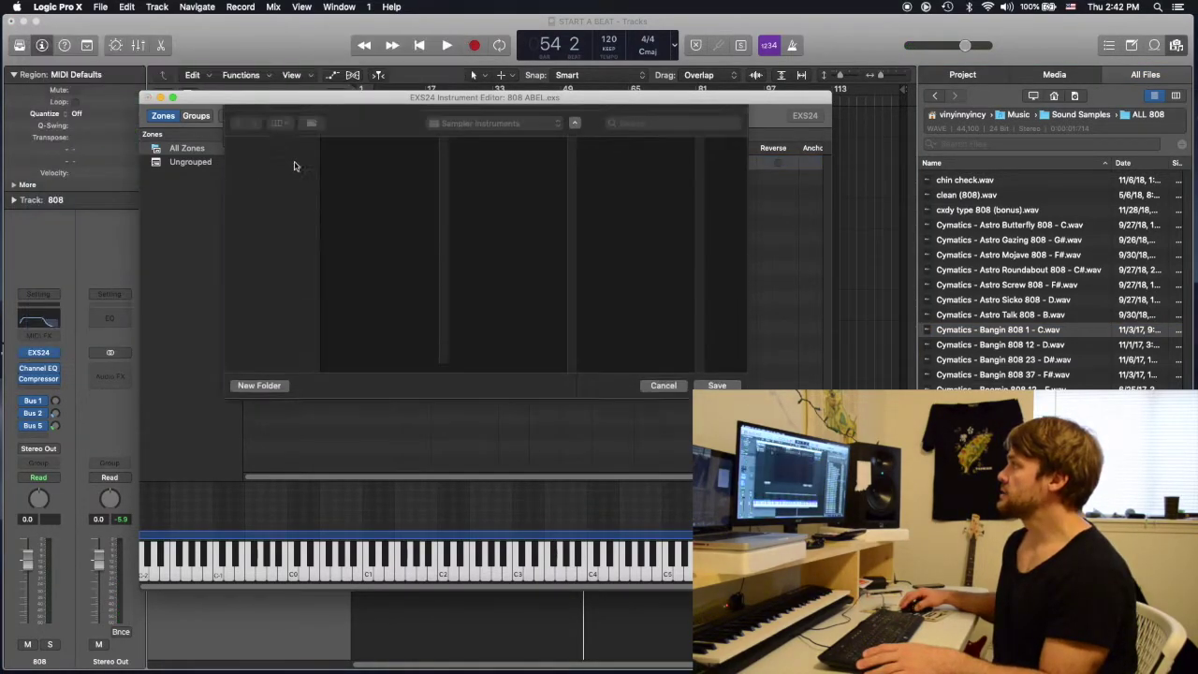
type("808 BANGIN")
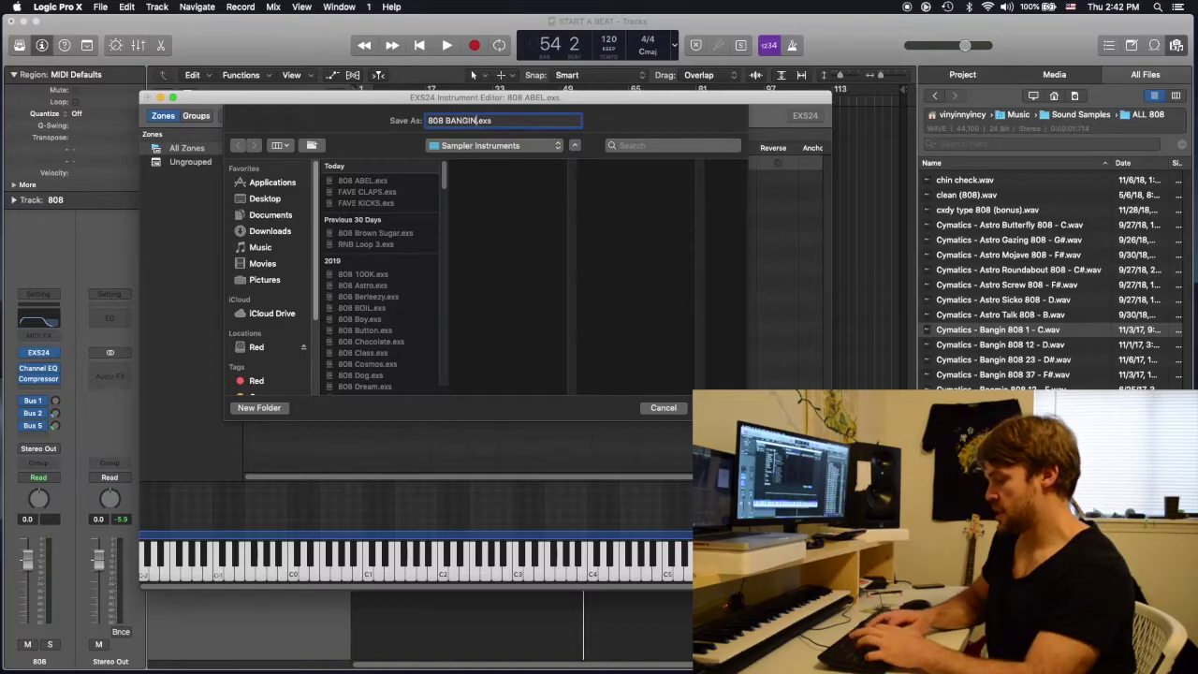
type(" C")
key("Return")
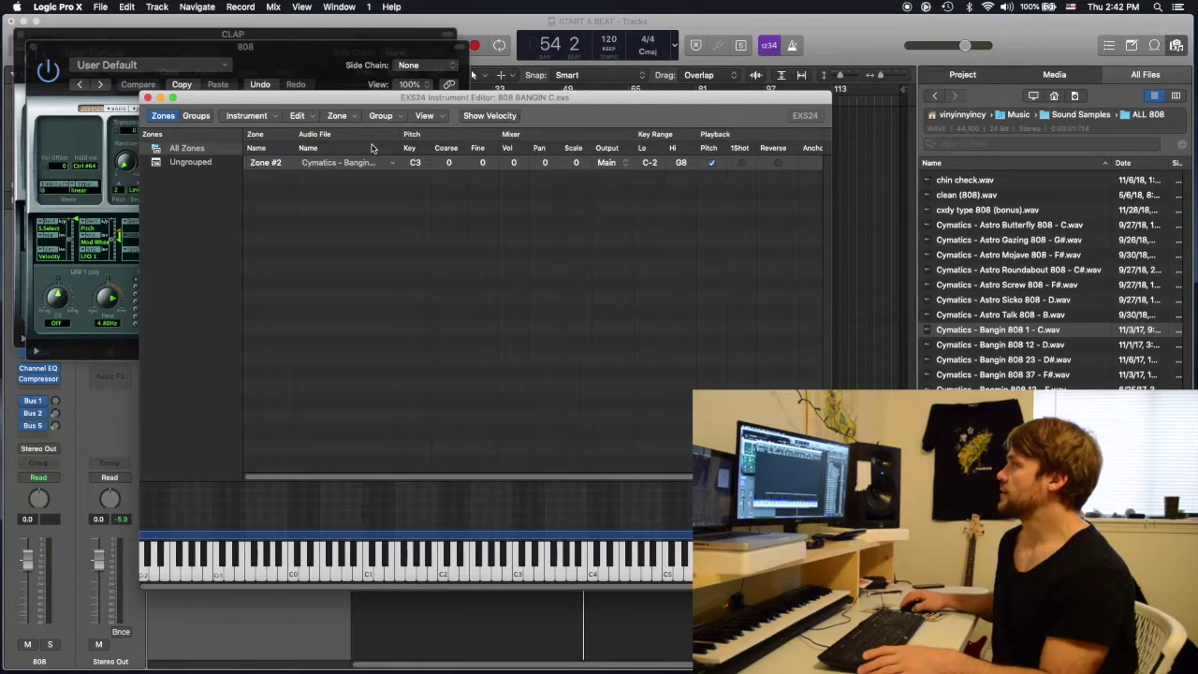
Close the Instrument Editor and choose 808 BANGIN C as the instrument in the 808 track's EXS24
left_click(147, 97)
left_click(327, 109)
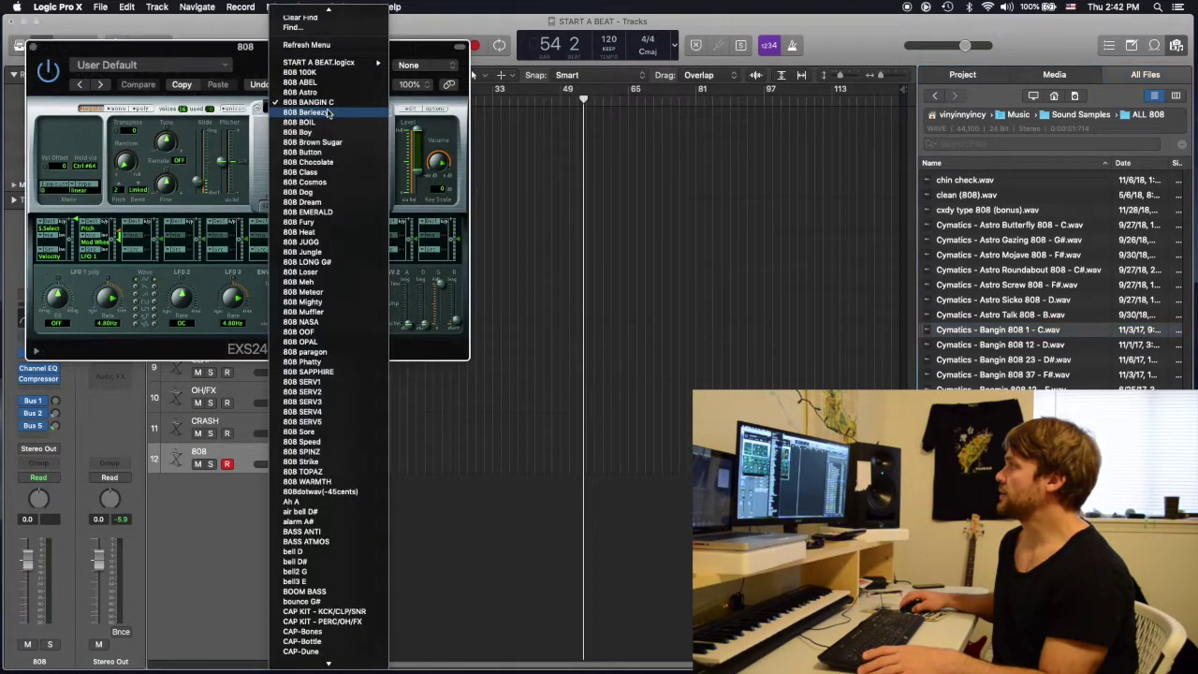
left_click(324, 103)
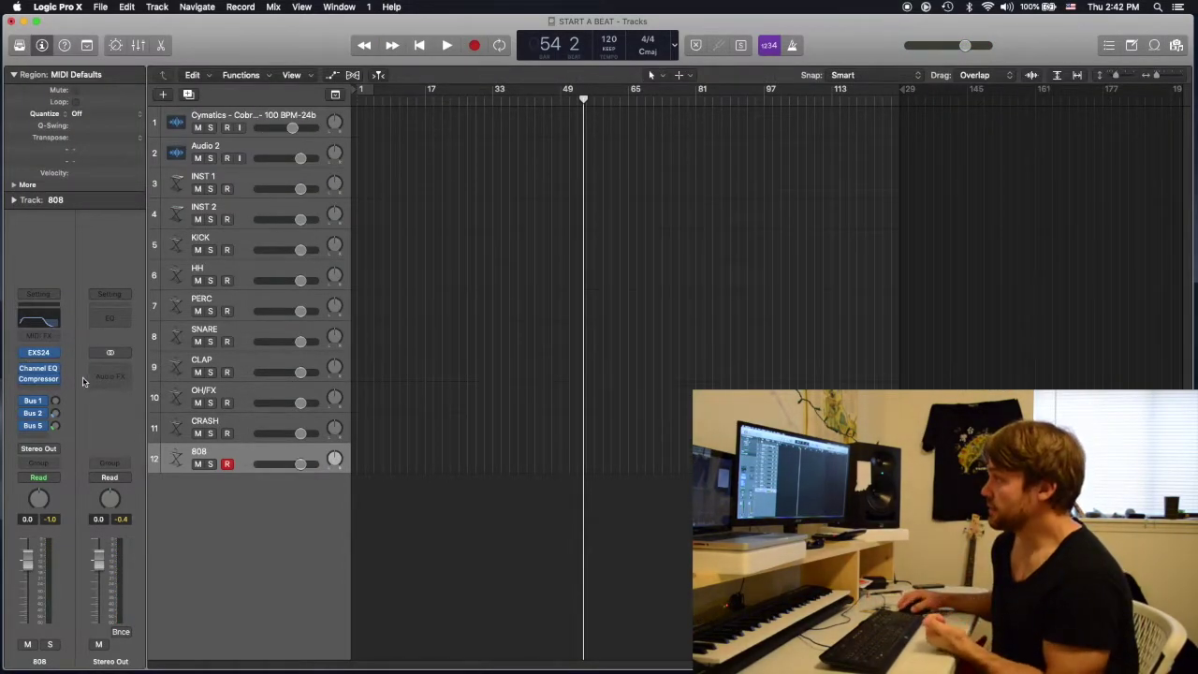
Adjust the tuning and glide of the 808 track's EXS24 while playing notes, and turn on Unison
left_click(40, 355)
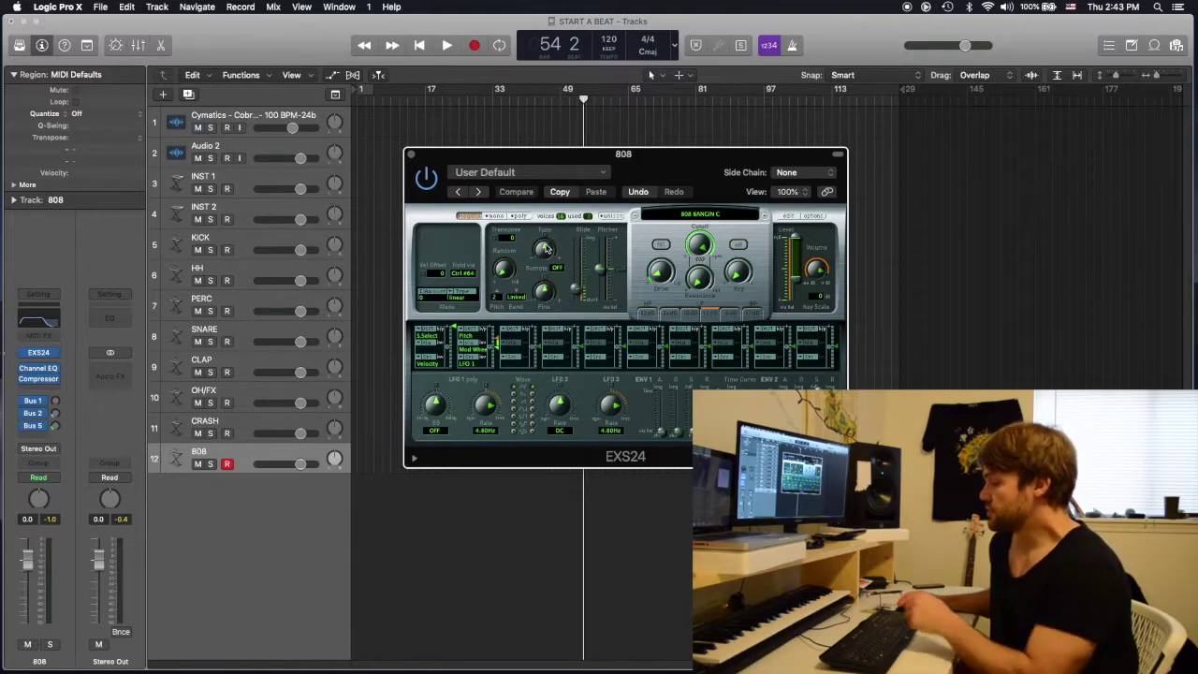
left_click_drag(548, 248, 541, 255)
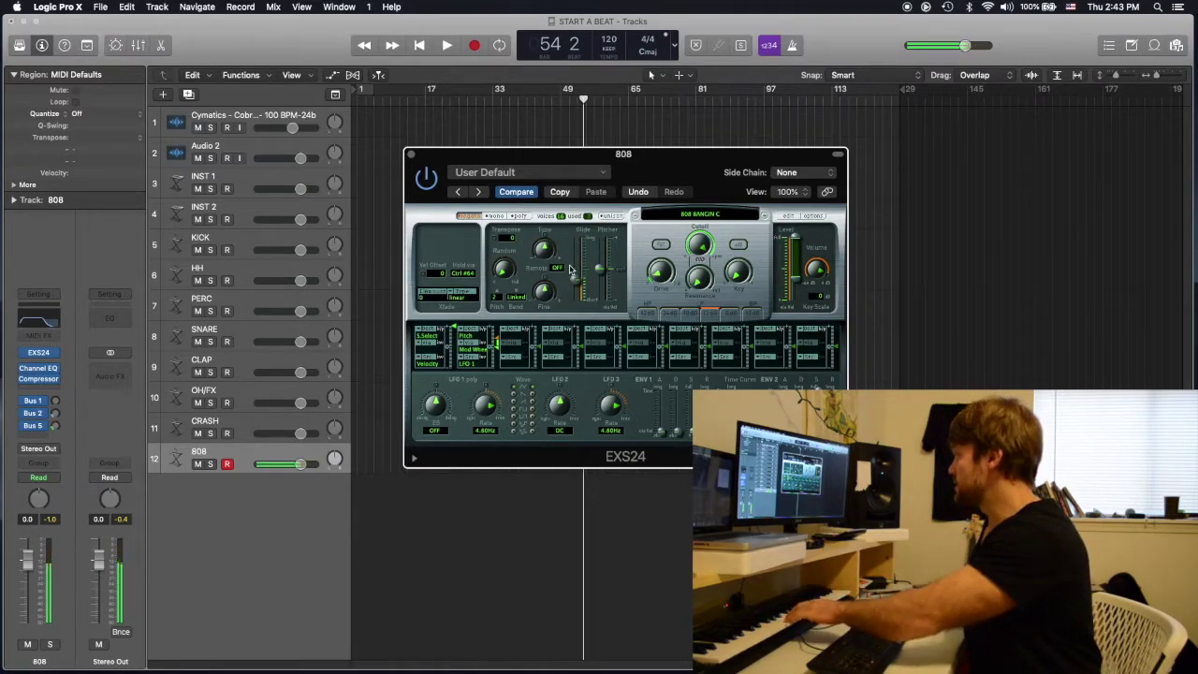
left_click_drag(577, 288, 578, 305)
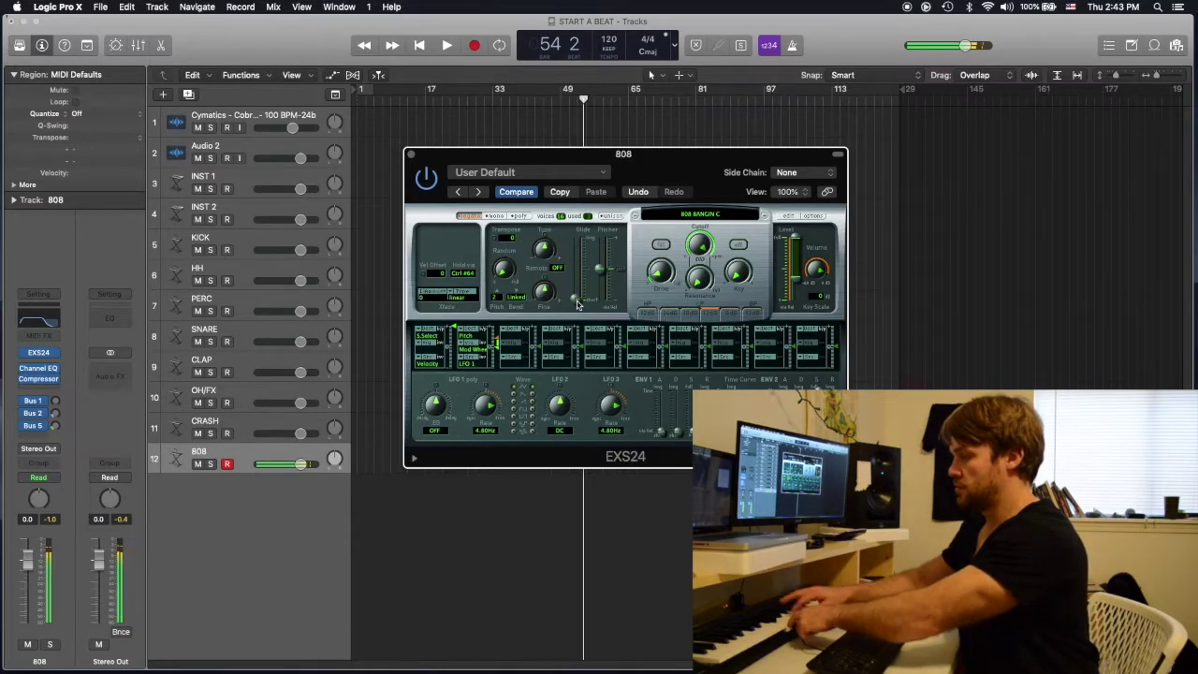
left_click(576, 298)
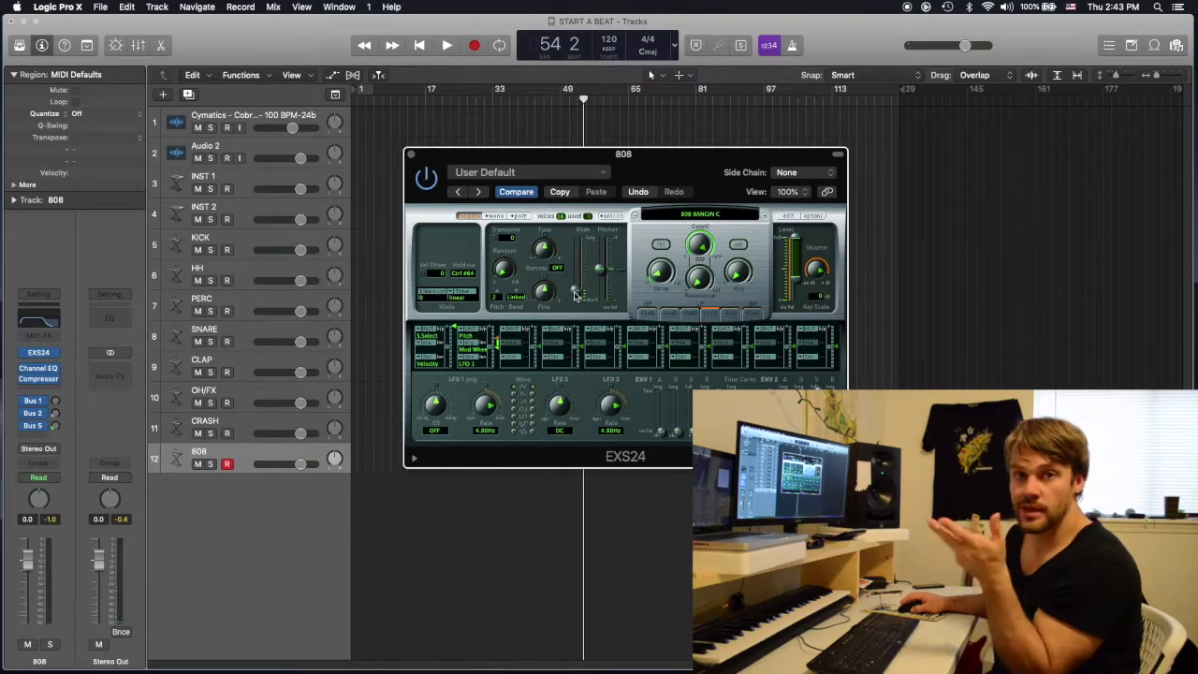
left_click(575, 296)
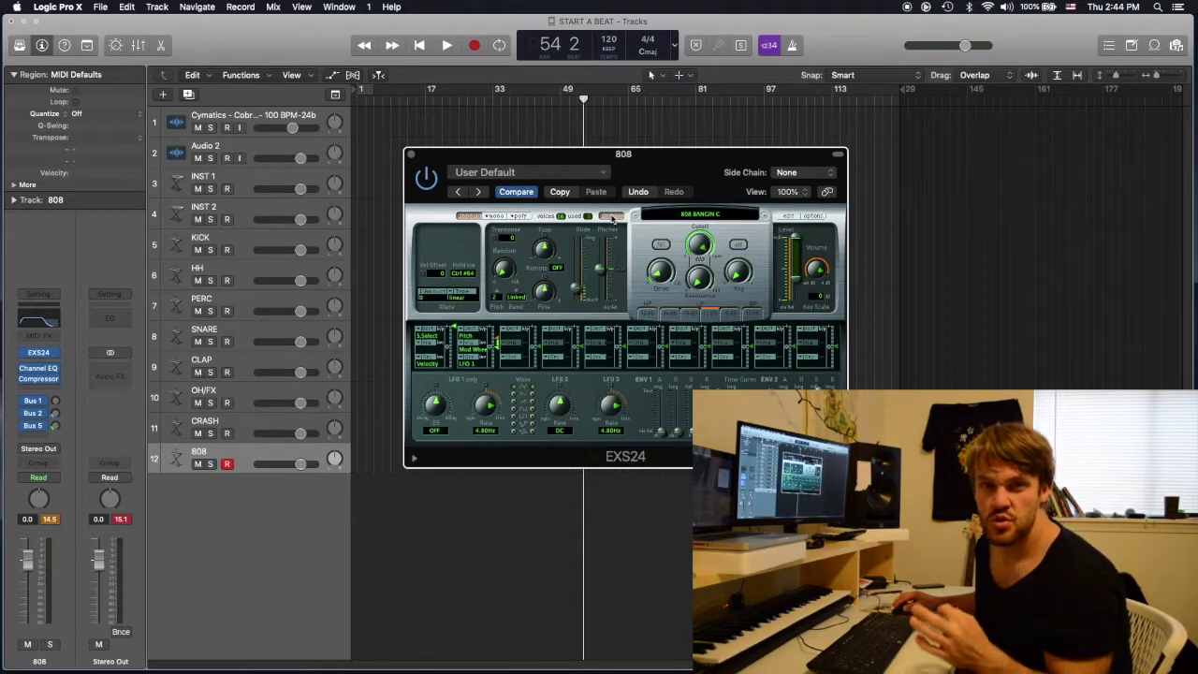
Close the 808 track's EXS24 and save the START A BEAT project
left_click(411, 154)
left_click(100, 6)
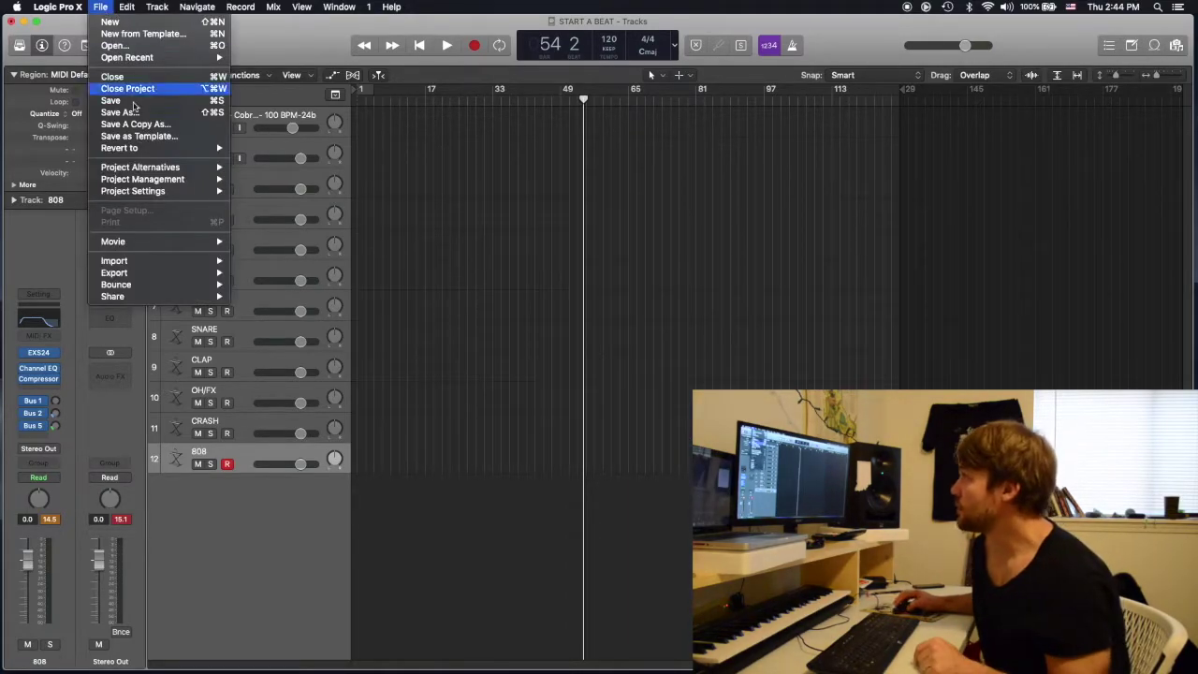
left_click(122, 106)
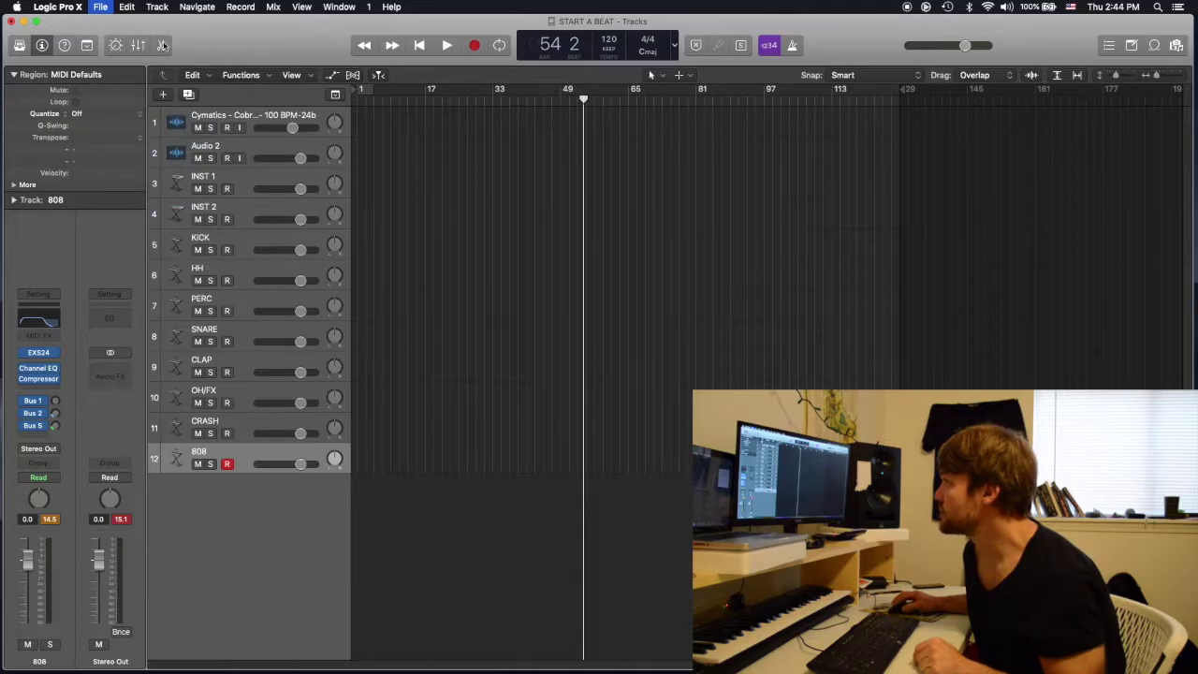